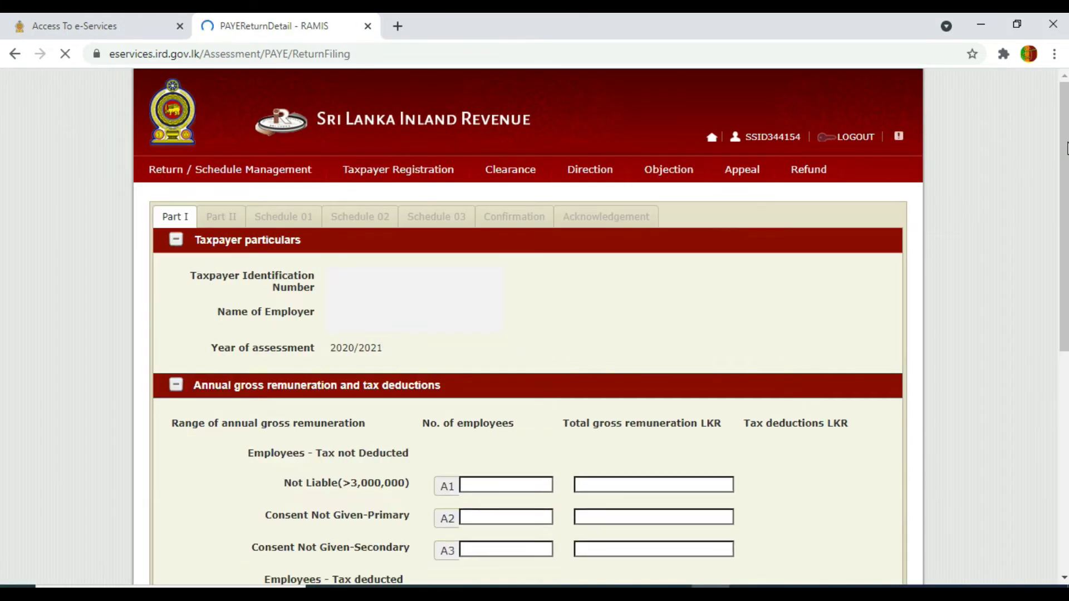
- Scroll the 2020/2021 APIT return down to its annual gross remuneration and tax deductions table
{"action": "scroll", "coordinate": [1064, 270], "scroll_direction": "down", "scroll_amount": 3}
{"action": "left_click_drag", "start_coordinate": [1065, 270], "coordinate": [1064, 327]}
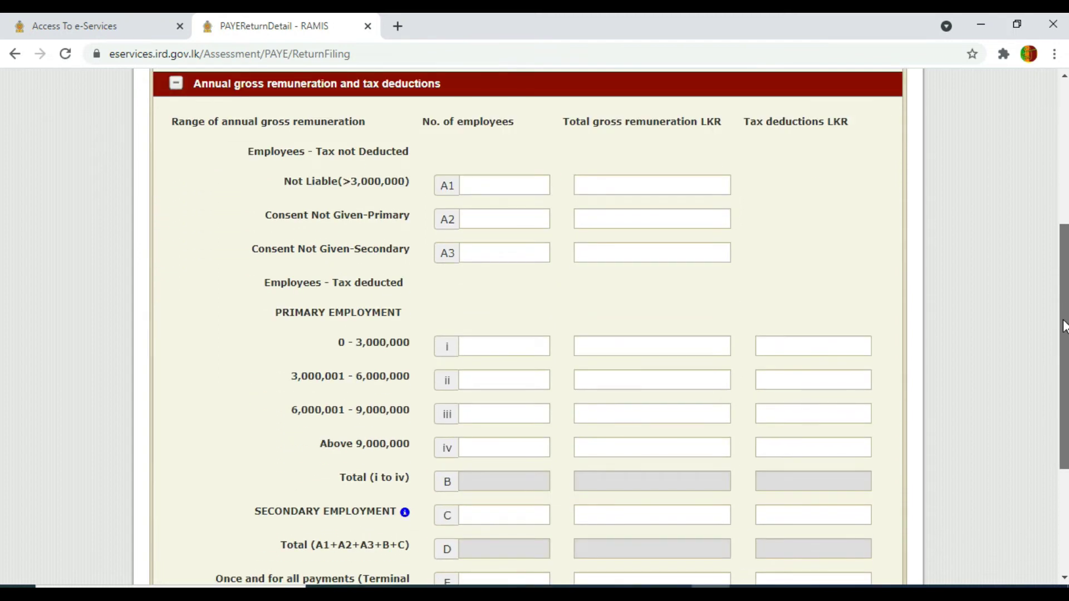
{"action": "left_click_drag", "start_coordinate": [1065, 327], "coordinate": [1064, 327]}
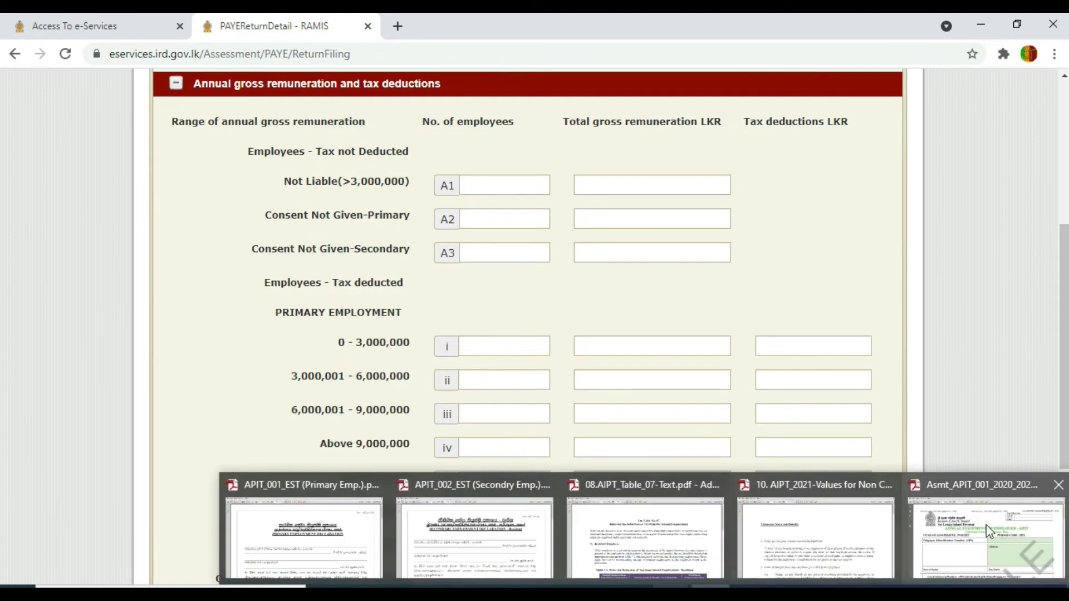
{"action": "left_click", "coordinate": [992, 530]}
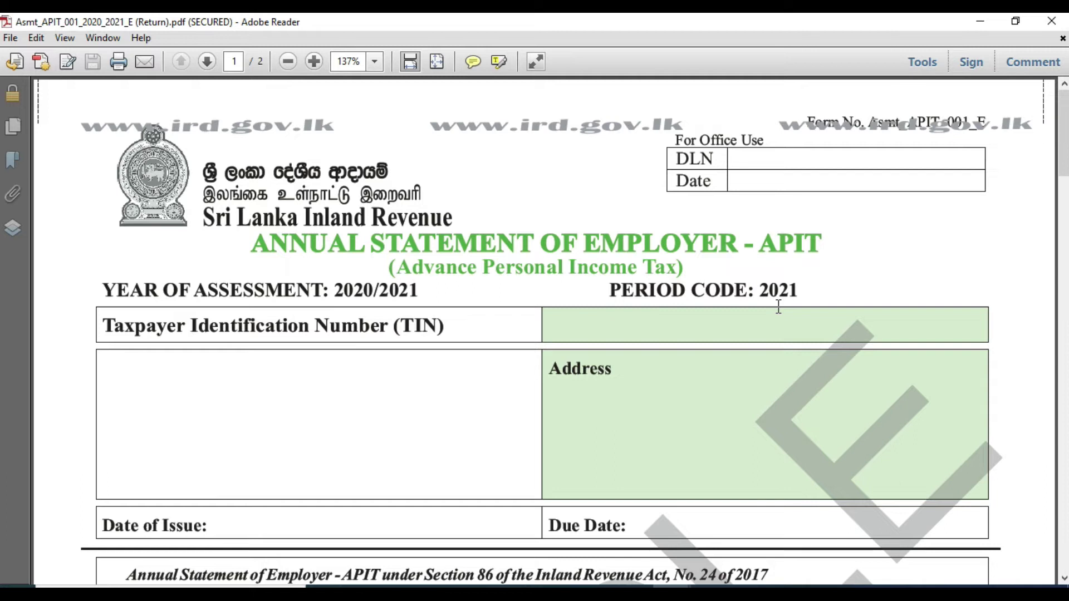
{"action": "left_click_drag", "start_coordinate": [1065, 151], "coordinate": [1064, 271]}
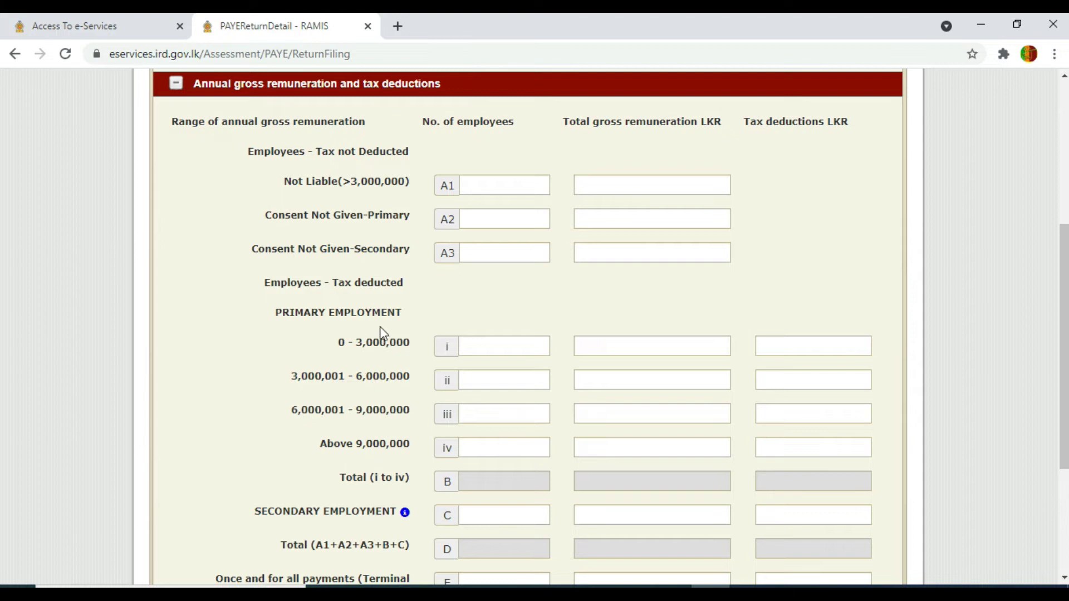
{"action": "mouse_move", "coordinate": [407, 519]}
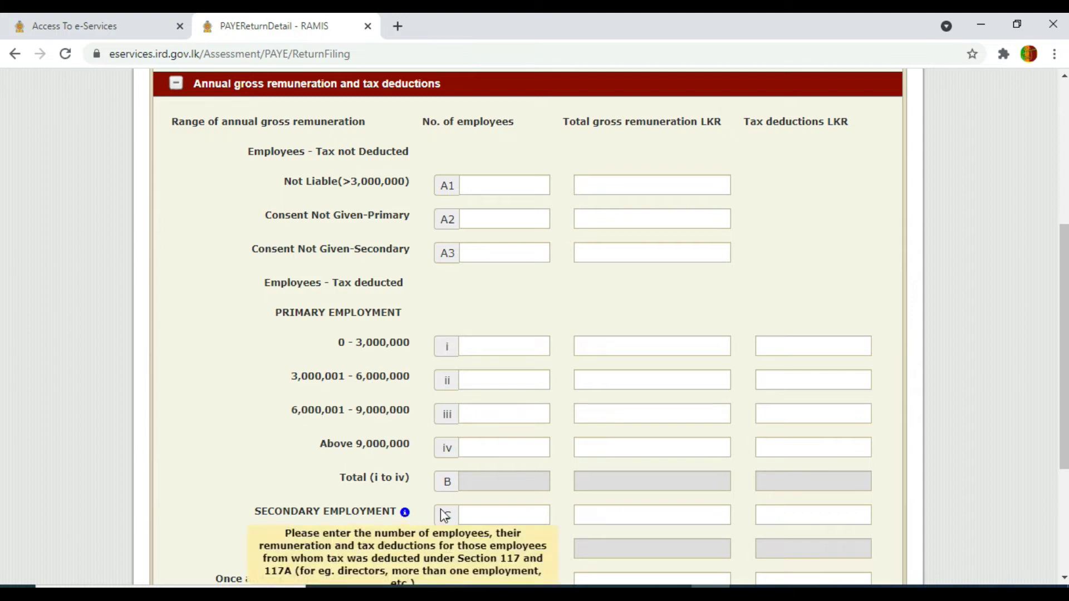
{"action": "left_click_drag", "start_coordinate": [1065, 257], "coordinate": [1065, 307]}
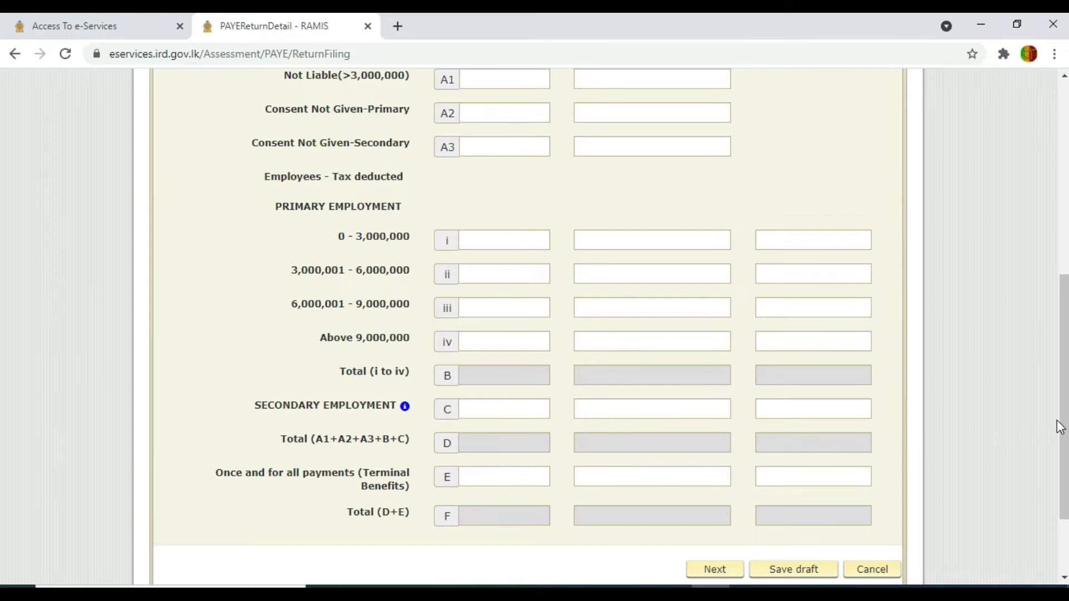
{"action": "left_click_drag", "start_coordinate": [1064, 427], "coordinate": [1065, 379]}
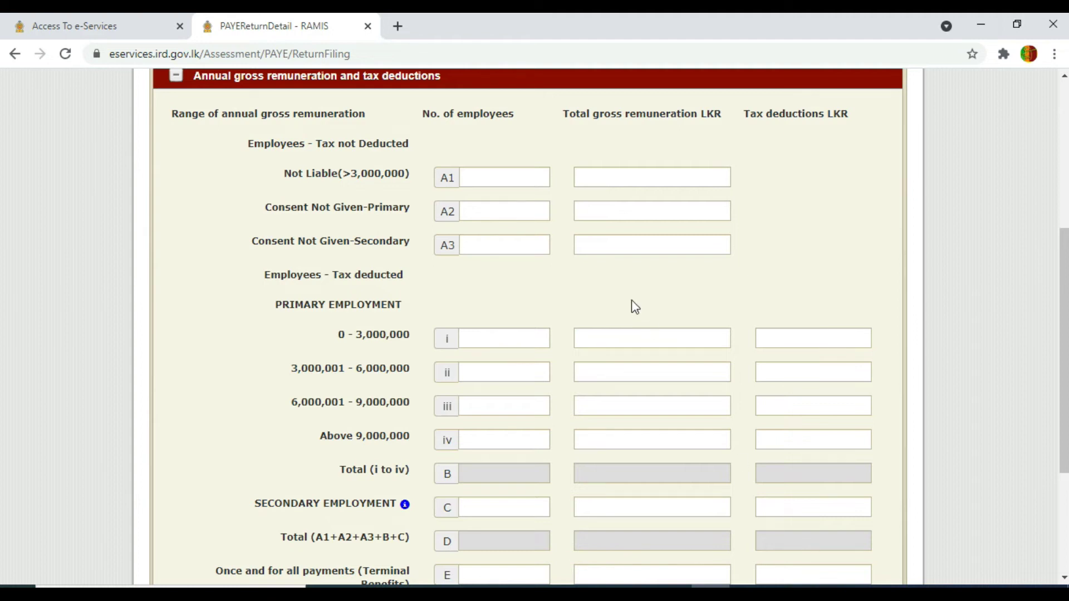
- Enter 8 employees with 5,378,880 gross remuneration in row A1, and 0 in rows A2 and A3
{"action": "left_click", "coordinate": [502, 177]}
{"action": "type", "text": "8"}
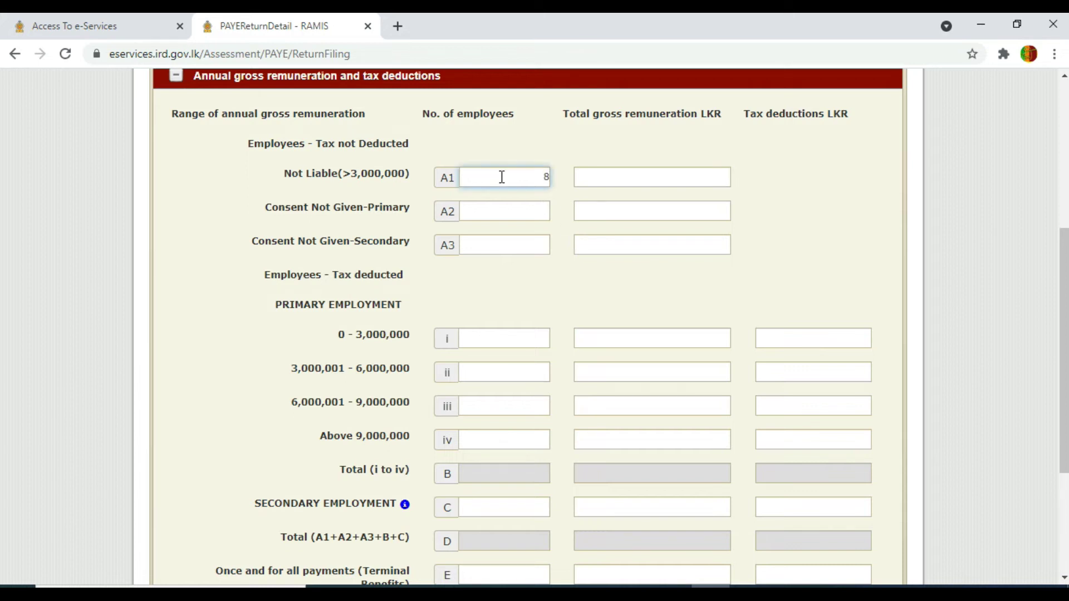
{"action": "left_click", "coordinate": [641, 172]}
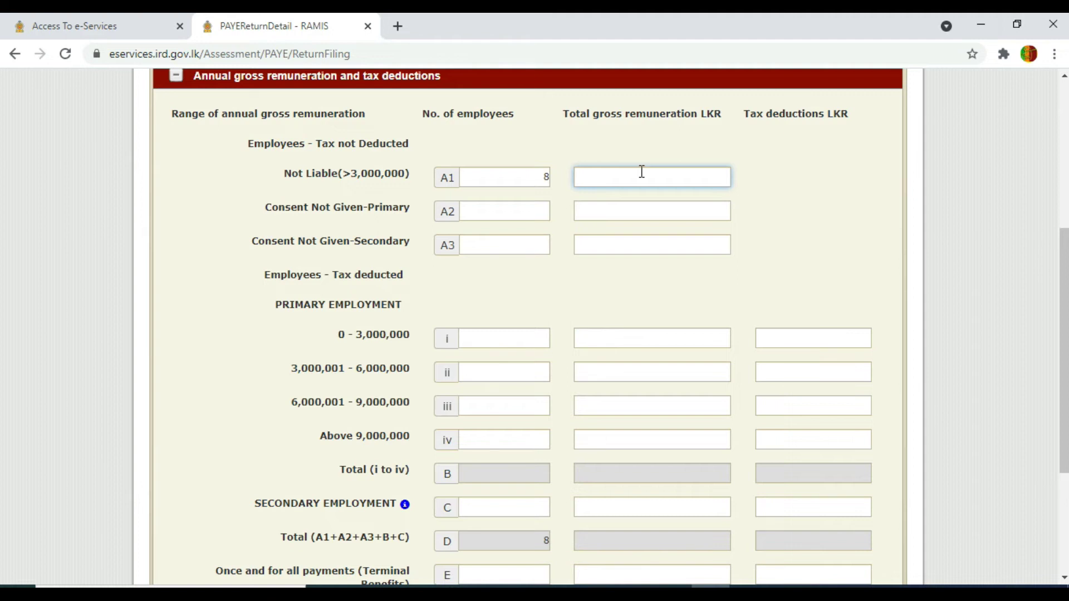
{"action": "type", "text": "5378880"}
{"action": "left_click", "coordinate": [526, 210]}
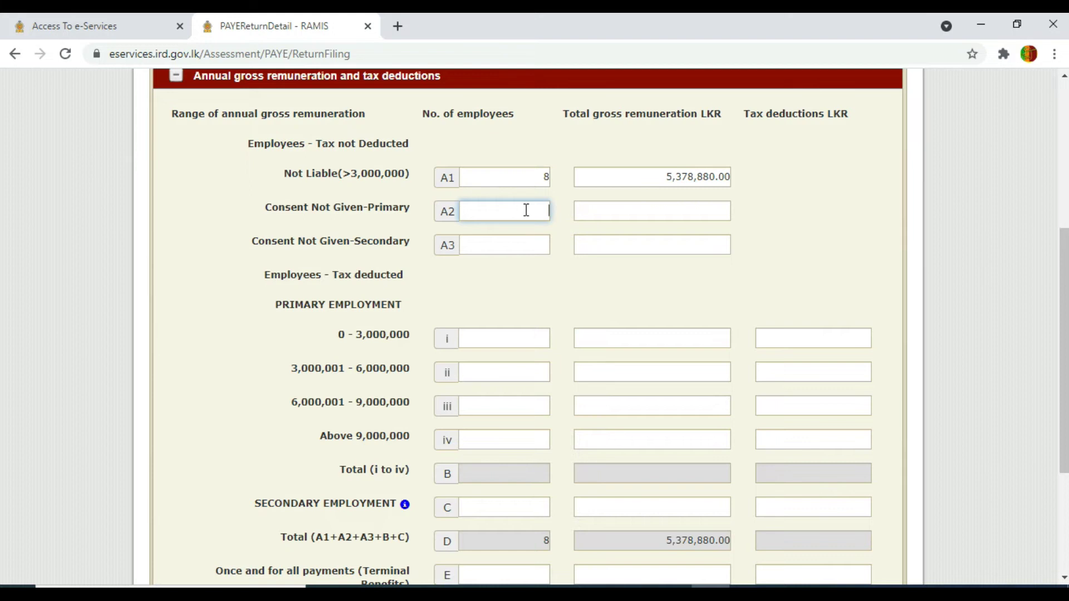
{"action": "type", "text": "0"}
{"action": "left_click", "coordinate": [644, 211]}
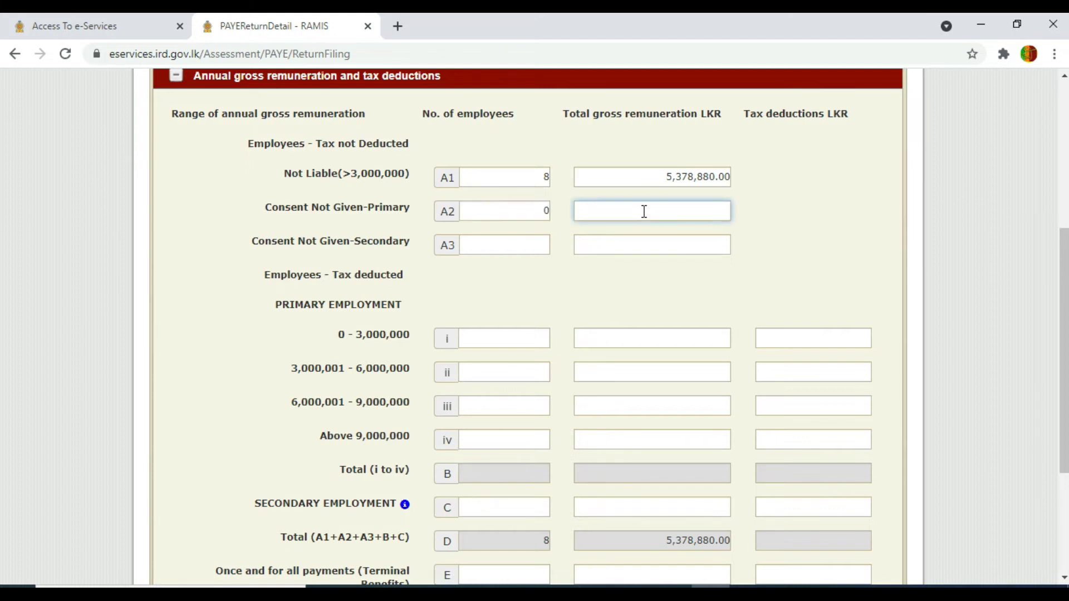
{"action": "left_click", "coordinate": [538, 245]}
{"action": "type", "text": "0"}
{"action": "left_click", "coordinate": [632, 245]}
{"action": "type", "text": "0"}
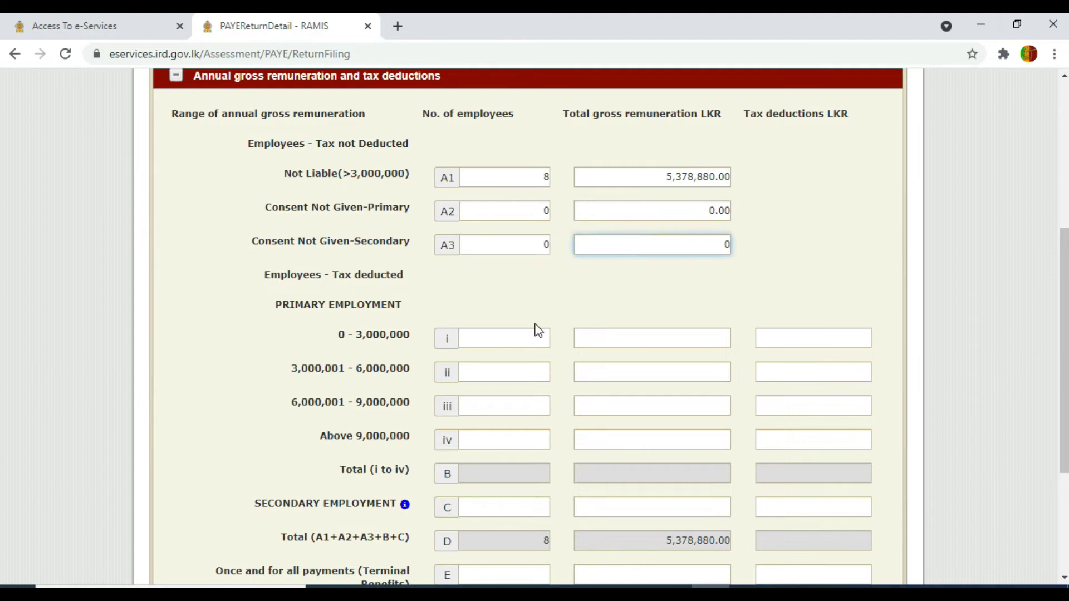
- Enter 0 employees, gross remuneration and tax deductions in rows i and ii
{"action": "left_click", "coordinate": [515, 334]}
{"action": "type", "text": "0"}
{"action": "left_click", "coordinate": [629, 346]}
{"action": "type", "text": "0"}
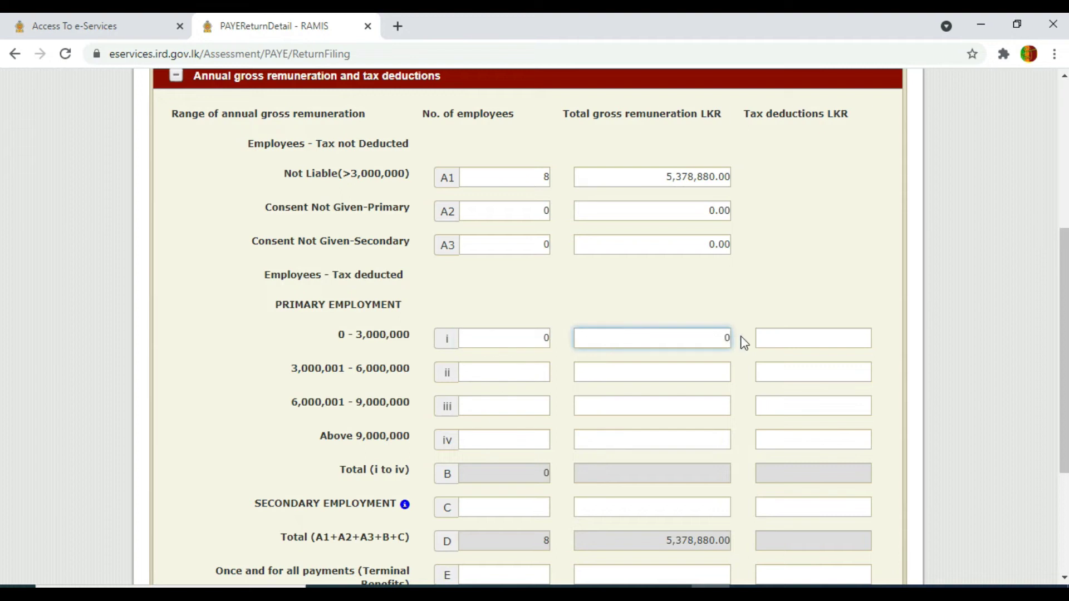
{"action": "left_click", "coordinate": [781, 338]}
{"action": "type", "text": "0"}
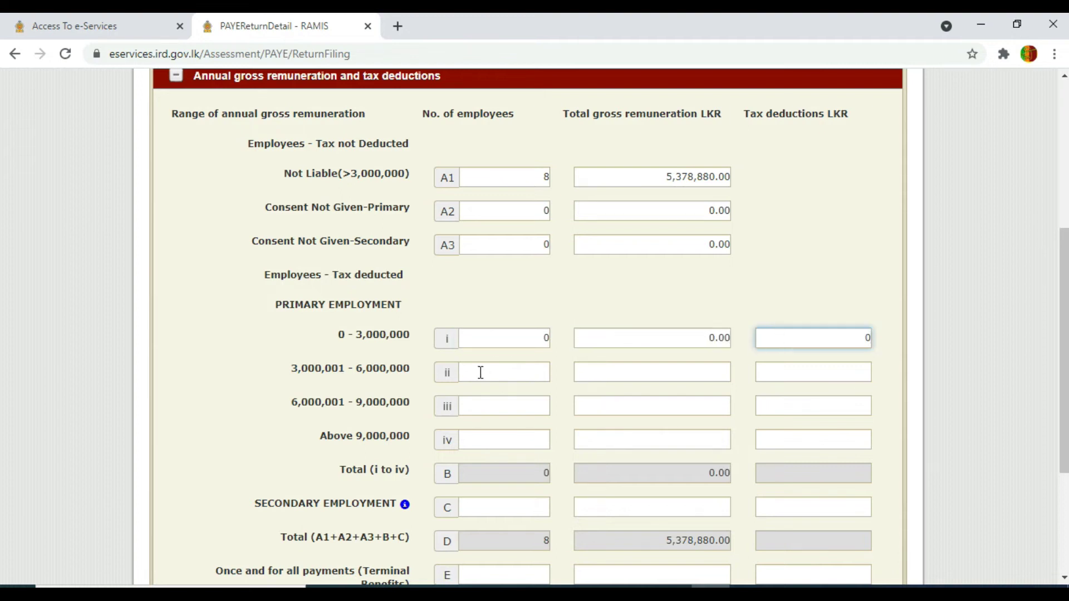
{"action": "left_click", "coordinate": [508, 370]}
{"action": "type", "text": "0"}
{"action": "left_click", "coordinate": [642, 374]}
{"action": "type", "text": "0"}
{"action": "left_click", "coordinate": [810, 377]}
{"action": "type", "text": "0"}
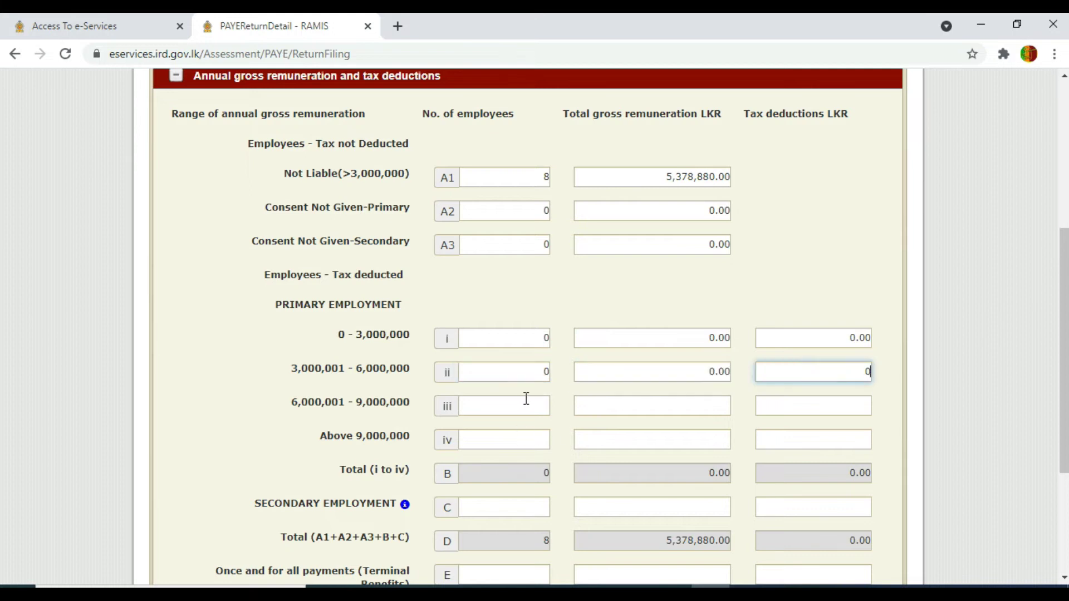
- Enter 0 employees, gross remuneration and tax deductions in rows iii and iv
{"action": "left_click", "coordinate": [525, 399]}
{"action": "type", "text": "0"}
{"action": "left_click", "coordinate": [662, 405]}
{"action": "type", "text": "0"}
{"action": "left_click", "coordinate": [823, 403]}
{"action": "type", "text": "0"}
{"action": "left_click", "coordinate": [520, 436]}
{"action": "type", "text": "0"}
{"action": "left_click", "coordinate": [642, 447]}
{"action": "type", "text": "0"}
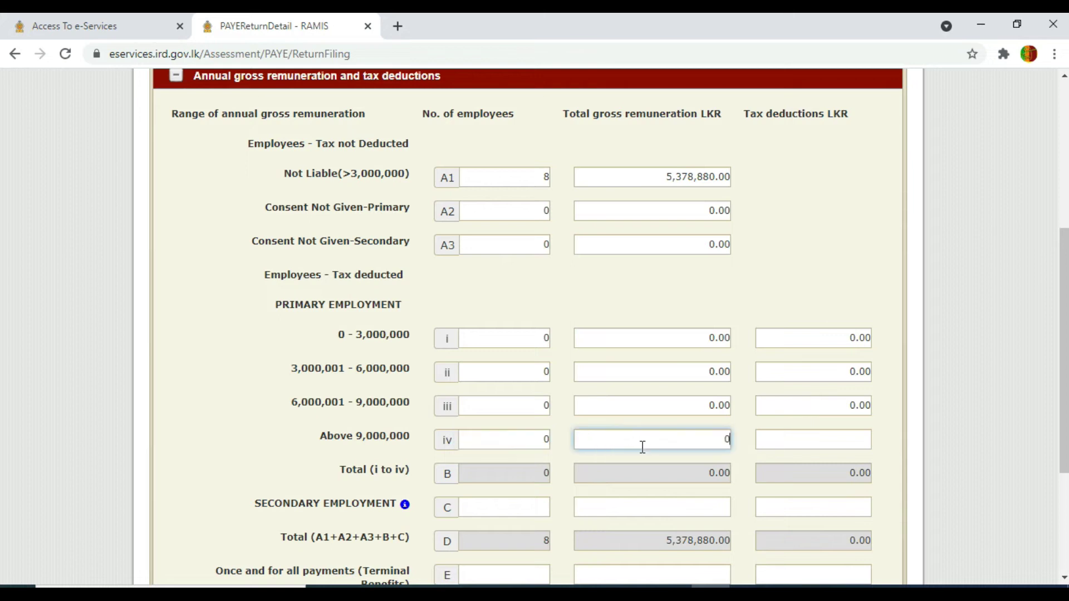
{"action": "left_click", "coordinate": [800, 444]}
{"action": "type", "text": "0"}
- Enter 0 in the secondary employment row C and terminal benefits row E
{"action": "left_click", "coordinate": [530, 503]}
{"action": "type", "text": "0"}
{"action": "left_click", "coordinate": [589, 506]}
{"action": "type", "text": "0"}
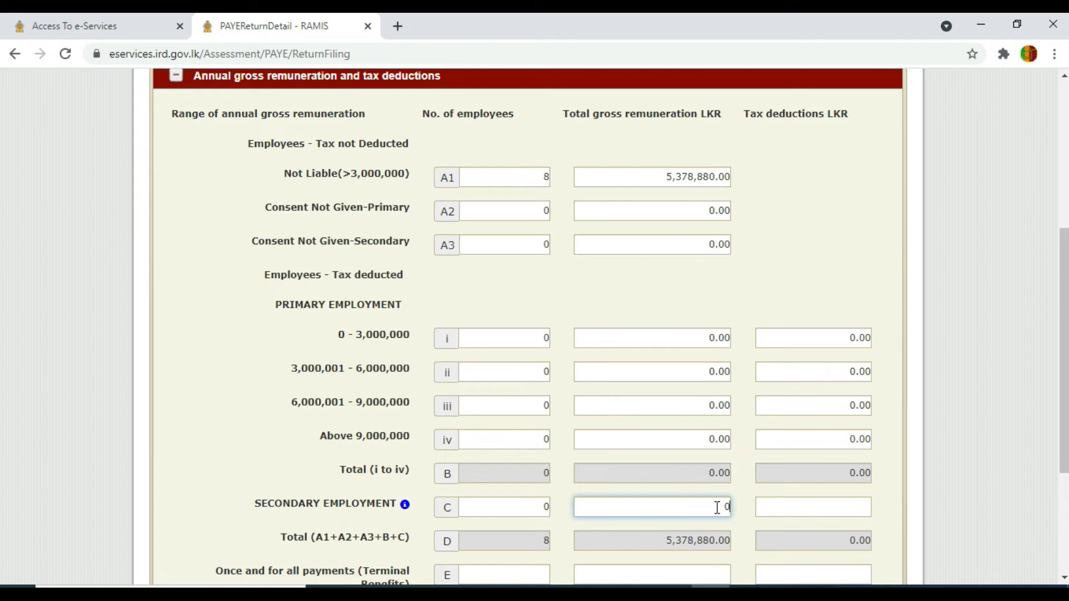
{"action": "left_click", "coordinate": [836, 508]}
{"action": "type", "text": "0"}
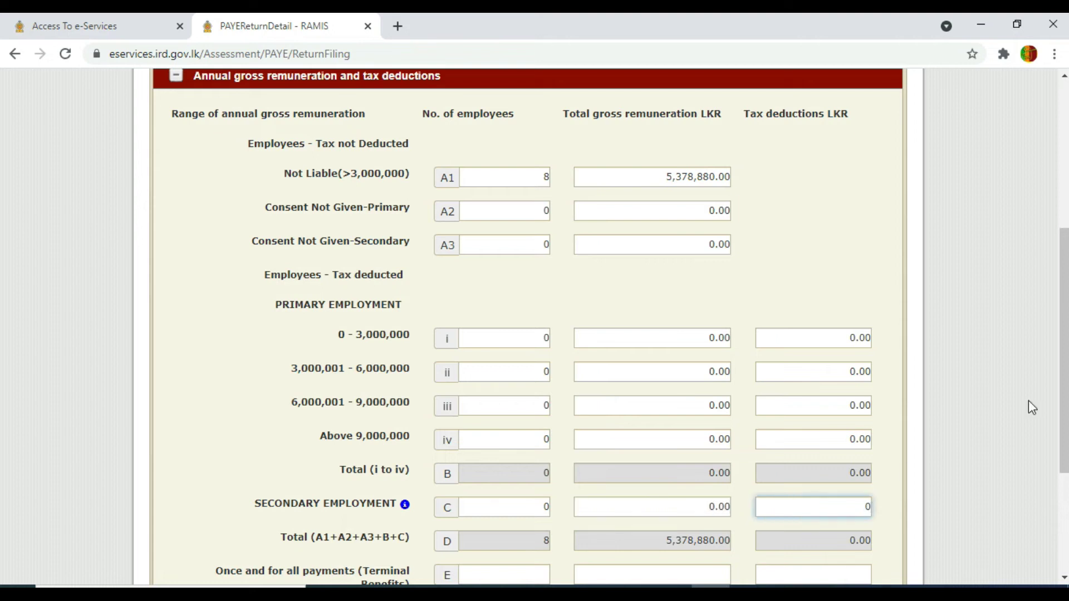
{"action": "scroll", "coordinate": [1066, 313], "scroll_direction": "down", "scroll_amount": 2}
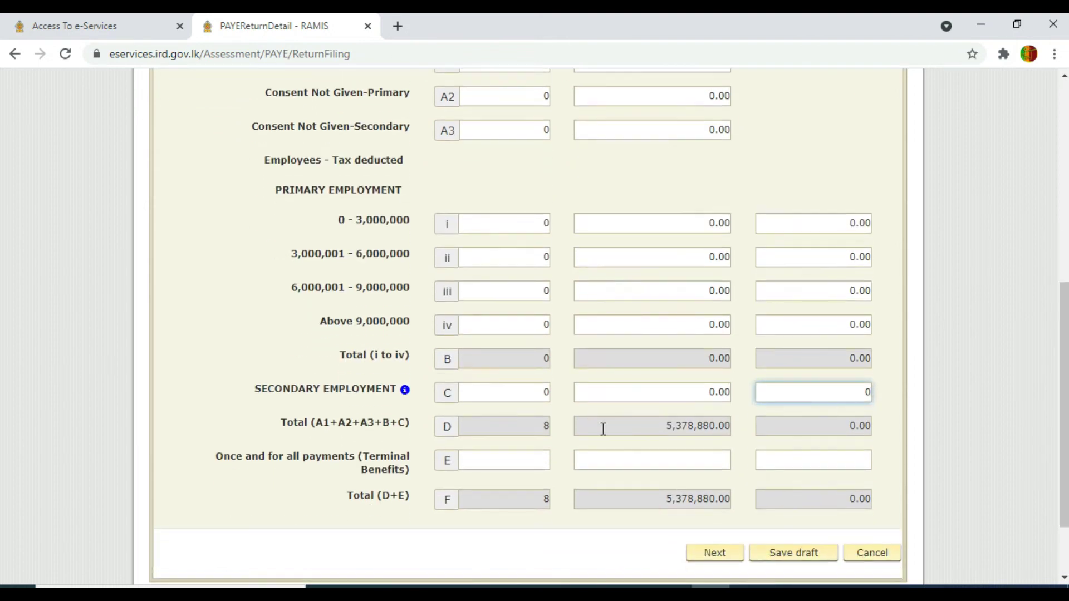
{"action": "left_click", "coordinate": [546, 461]}
{"action": "type", "text": "0"}
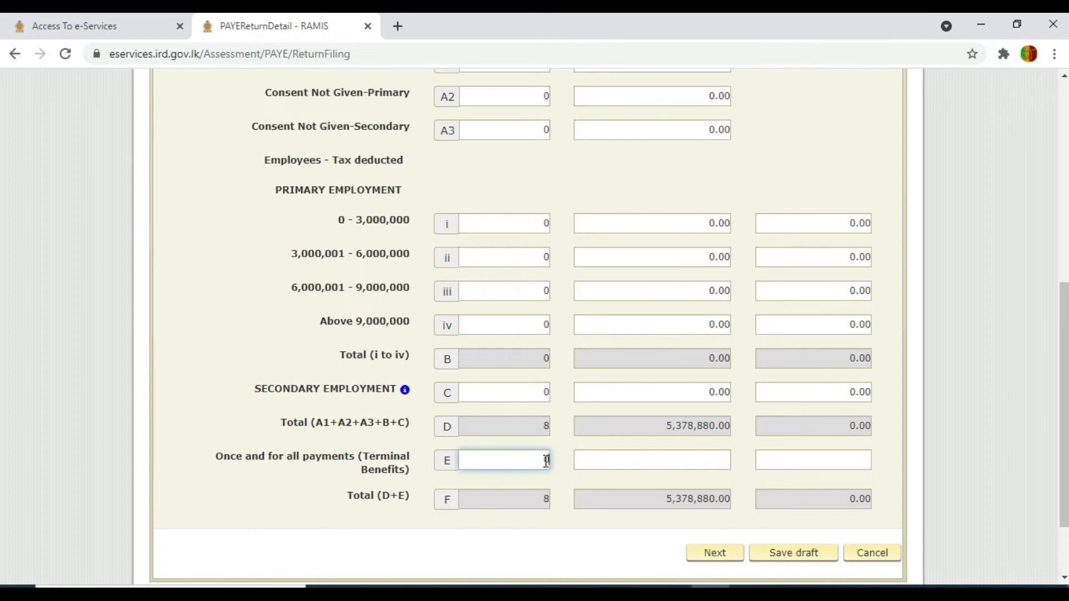
{"action": "left_click", "coordinate": [655, 463]}
{"action": "type", "text": "0"}
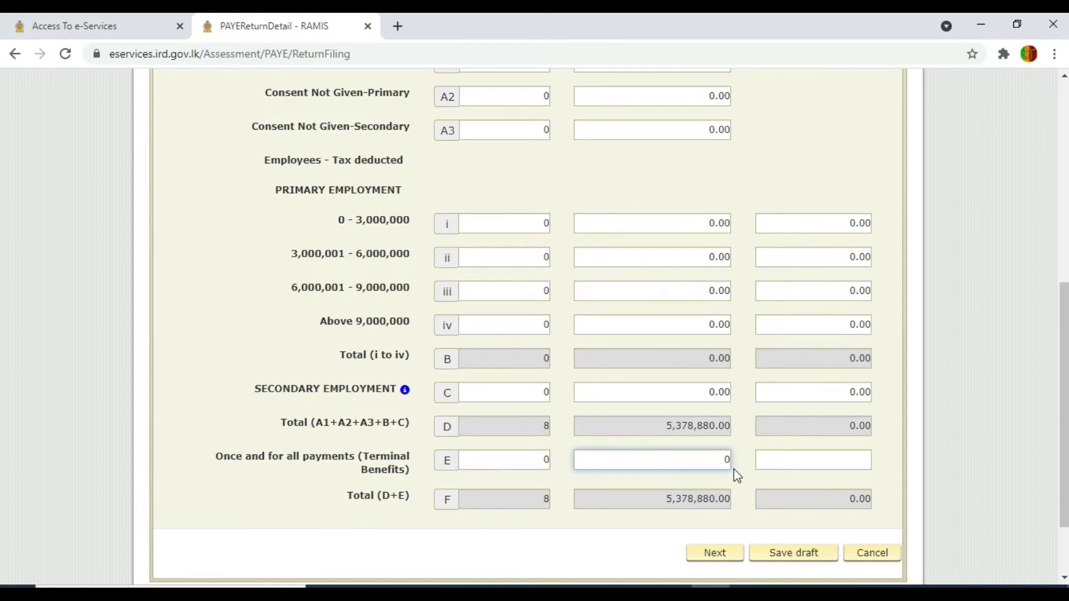
{"action": "left_click", "coordinate": [784, 463]}
{"action": "type", "text": "0"}
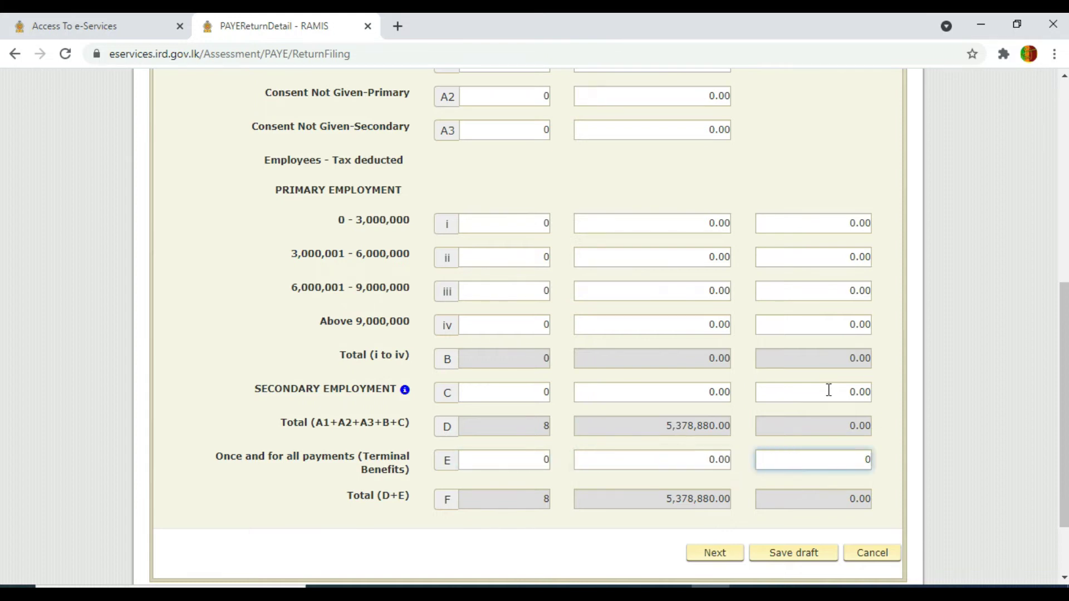
{"action": "left_click", "coordinate": [900, 383]}
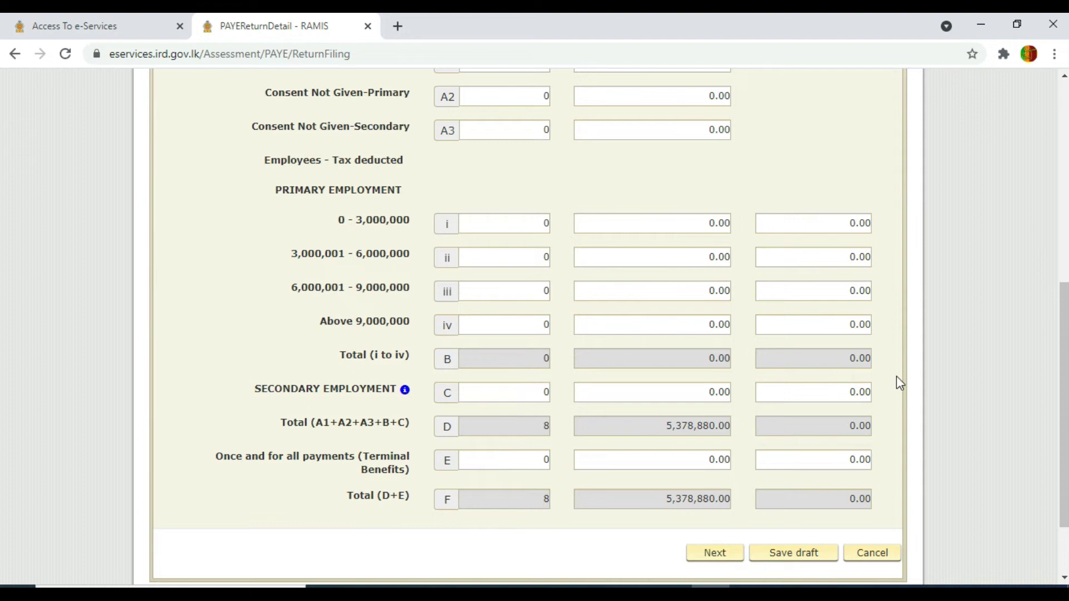
- Compare Part I against the sample APIT statement PDF, then continue to the monthly breakdown page
{"action": "left_click_drag", "start_coordinate": [1063, 403], "coordinate": [1064, 372]}
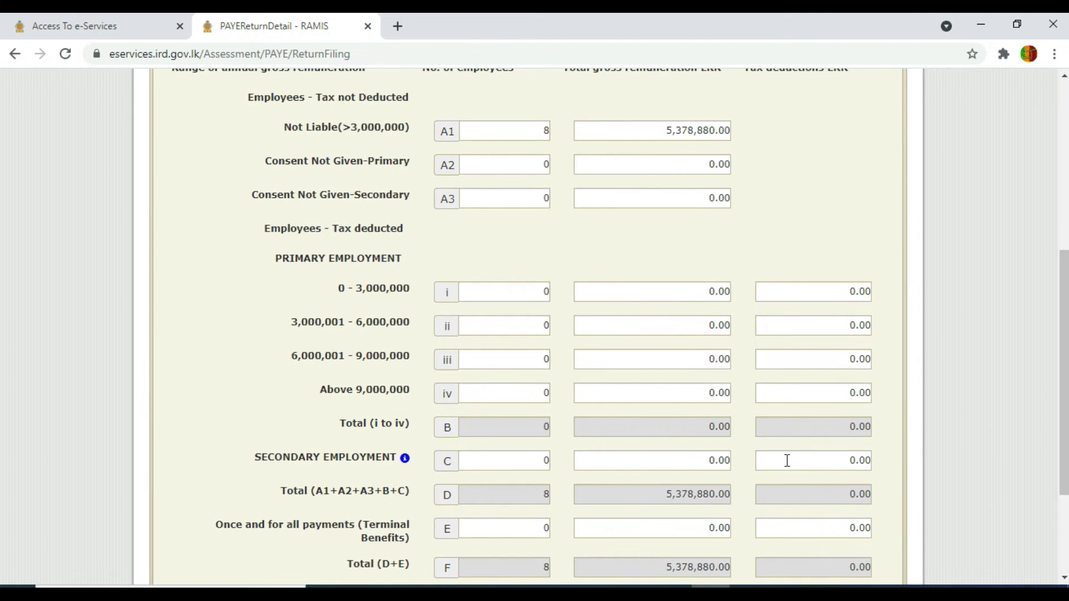
{"action": "mouse_move", "coordinate": [875, 546]}
{"action": "left_click", "coordinate": [955, 539]}
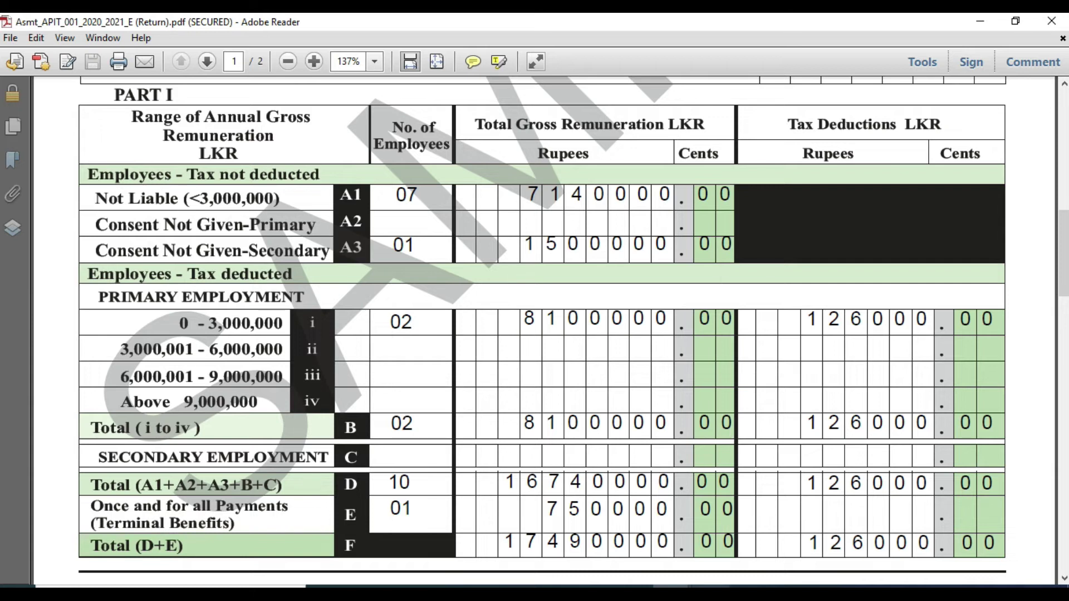
{"action": "mouse_move", "coordinate": [706, 582]}
{"action": "left_click", "coordinate": [710, 522]}
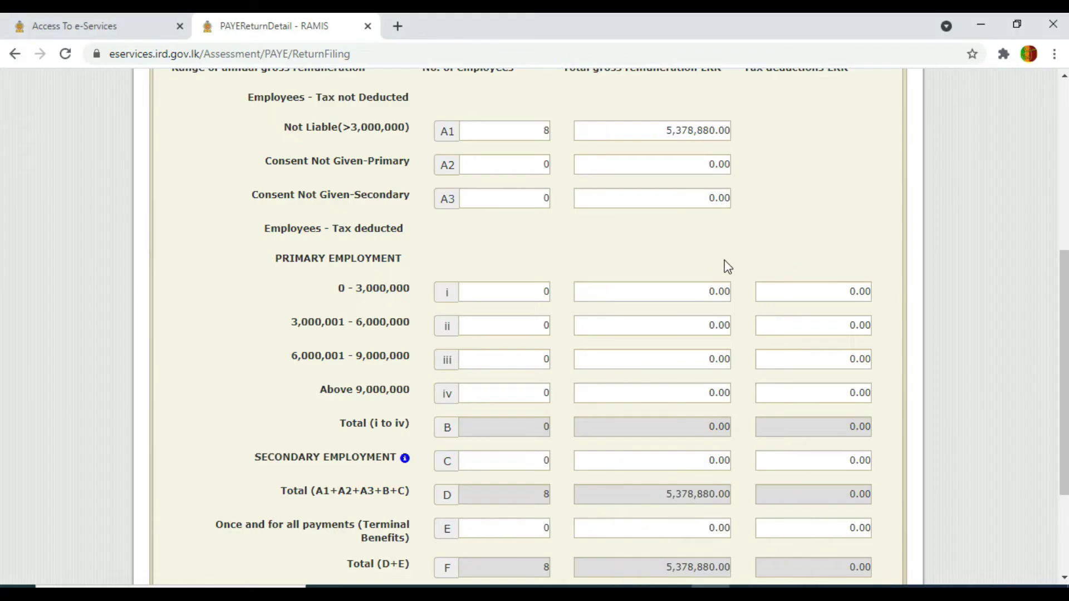
{"action": "scroll", "coordinate": [1066, 282], "scroll_direction": "down", "scroll_amount": 3}
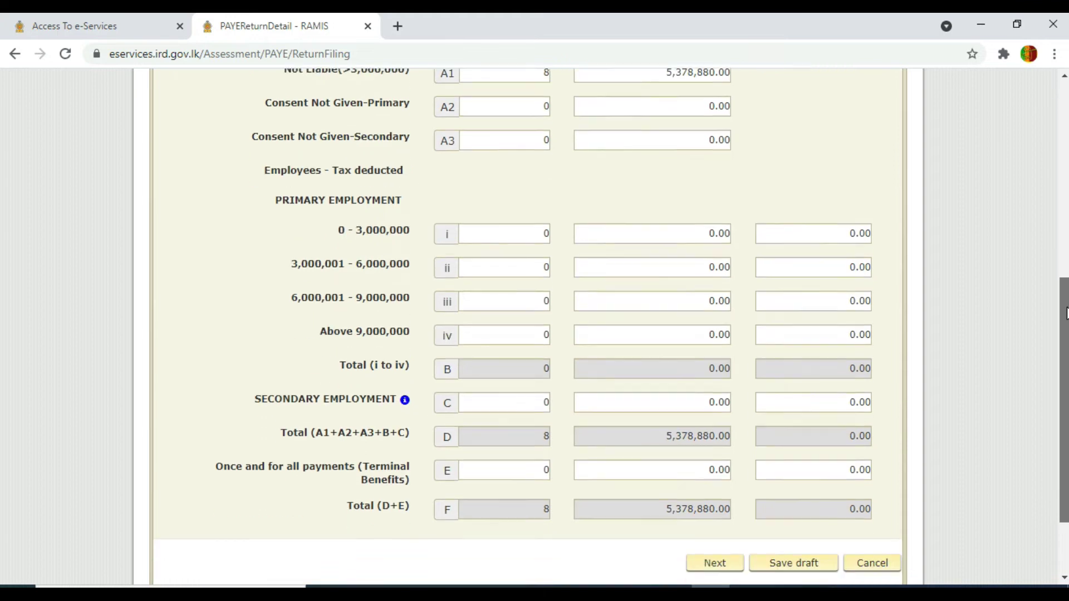
{"action": "left_click", "coordinate": [717, 482]}
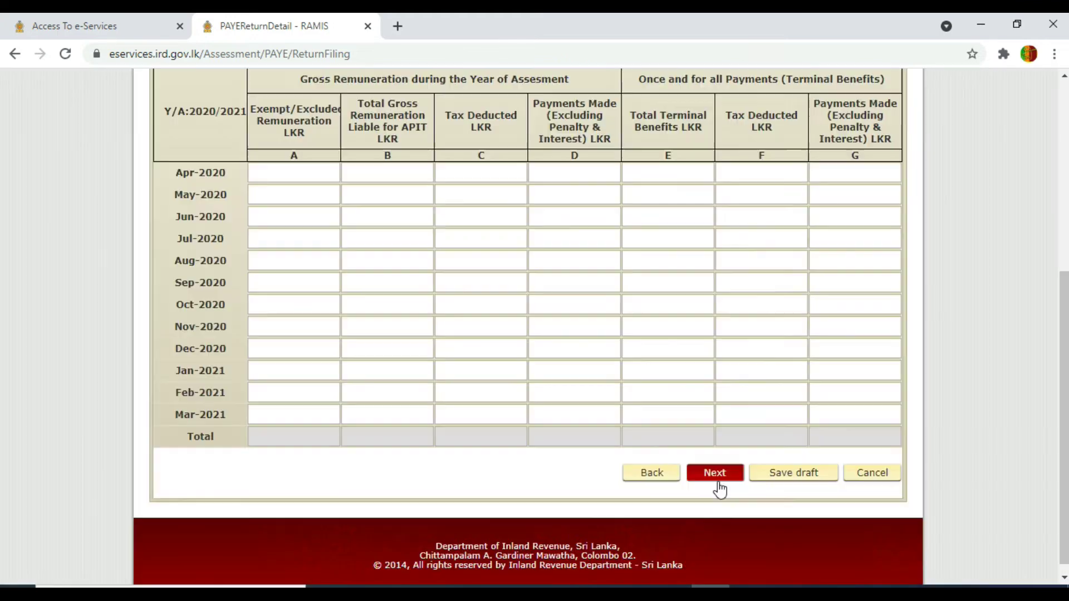
- Scroll up to the blank Part II table header and bring the sample APIT PDF forward
{"action": "left_click_drag", "start_coordinate": [1063, 354], "coordinate": [1063, 310]}
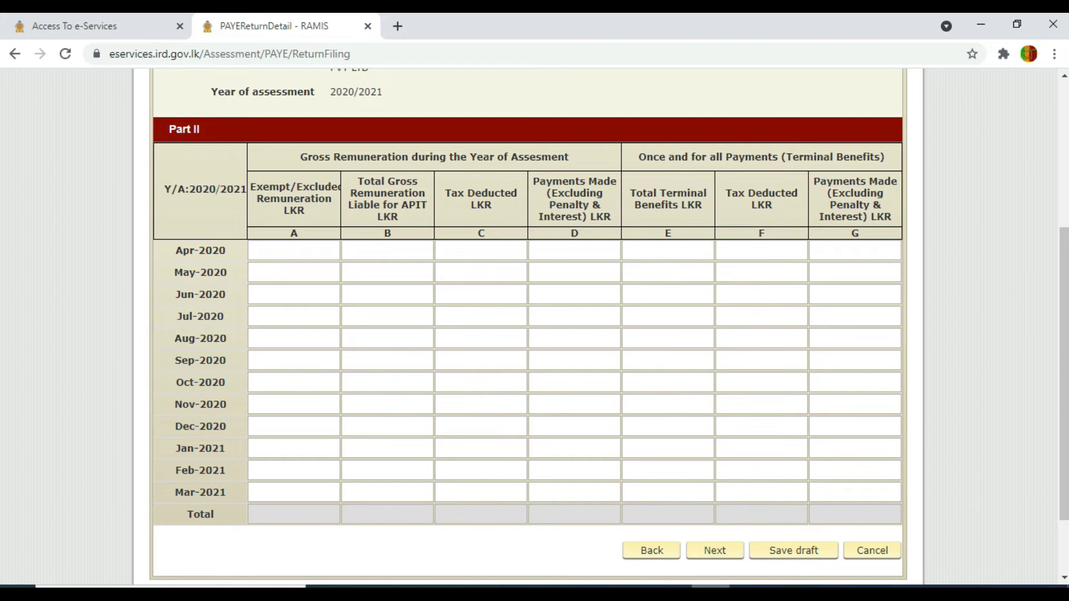
{"action": "left_click", "coordinate": [1010, 537]}
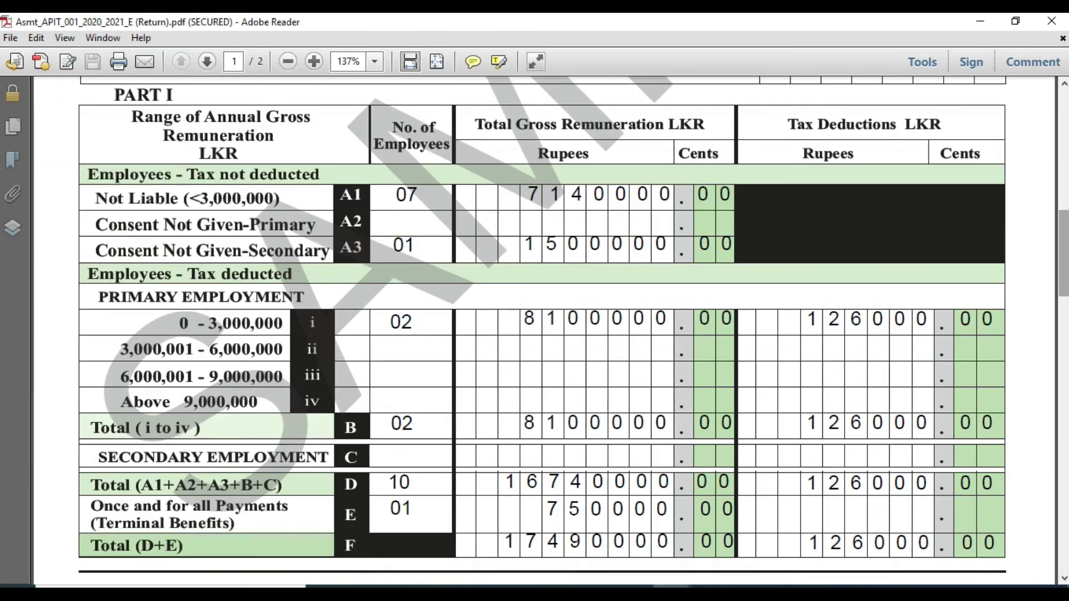
- Scroll the sample PDF to its monthly table (675,000 gross, 10,500 tax) and compare with Part II
{"action": "left_click_drag", "start_coordinate": [1060, 259], "coordinate": [1059, 369]}
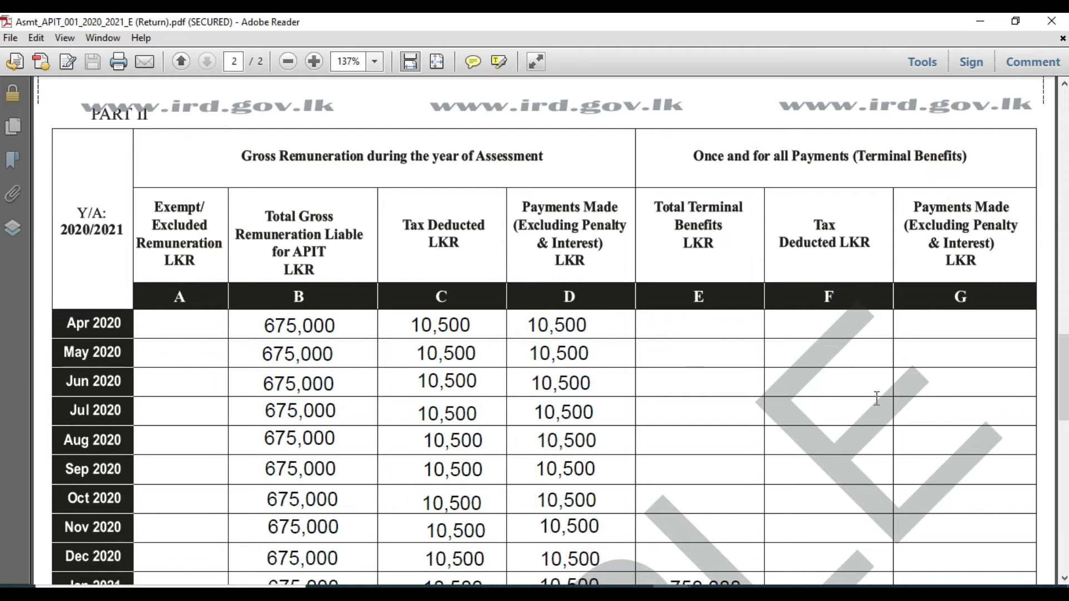
{"action": "left_click", "coordinate": [1063, 579]}
{"action": "left_click", "coordinate": [1063, 579]}
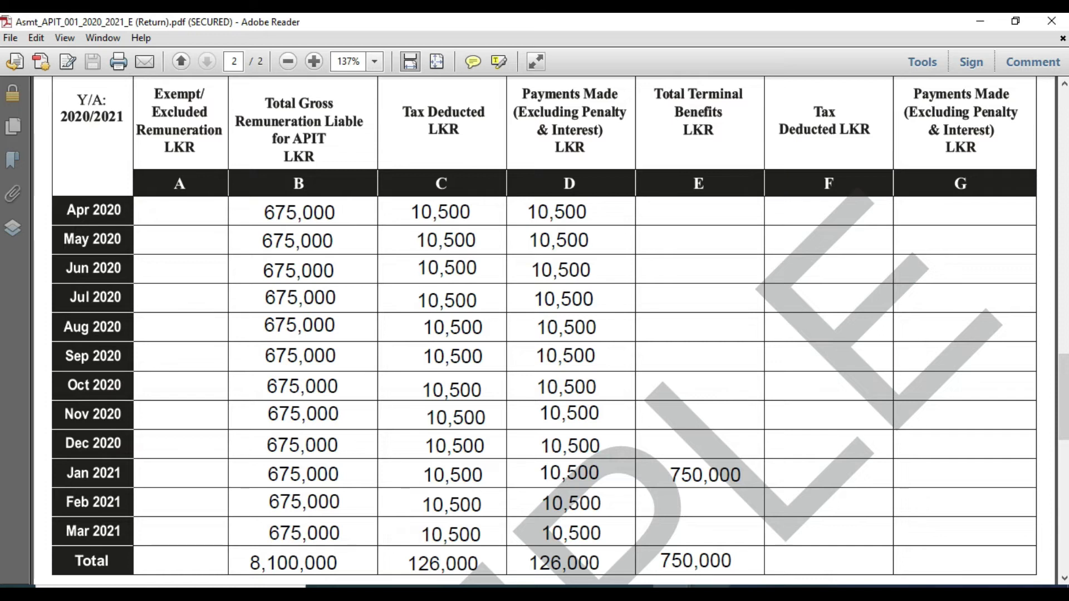
{"action": "left_click", "coordinate": [719, 532]}
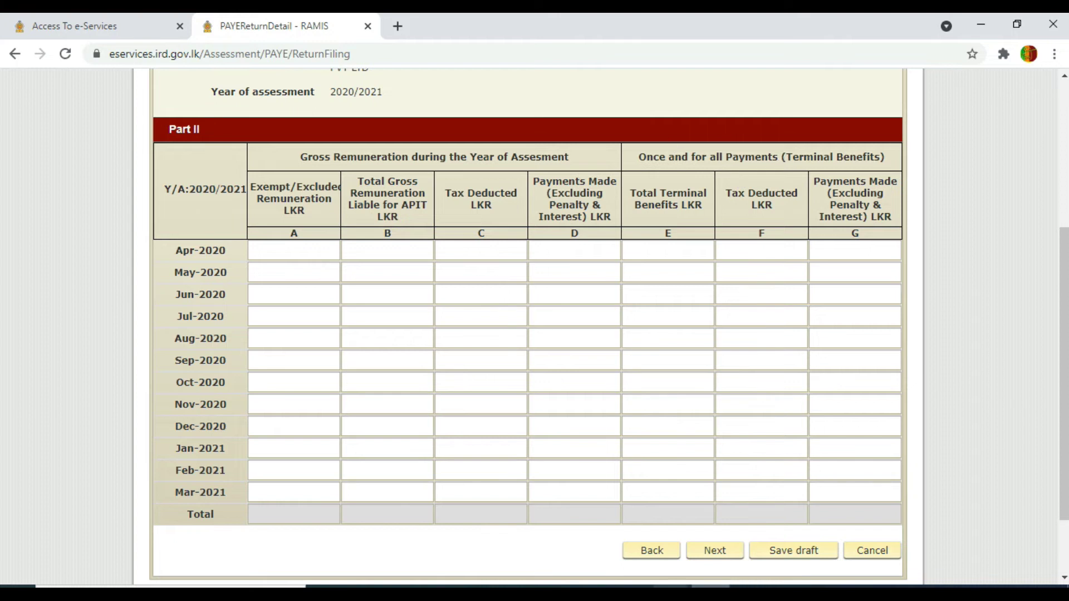
{"action": "left_click", "coordinate": [988, 536]}
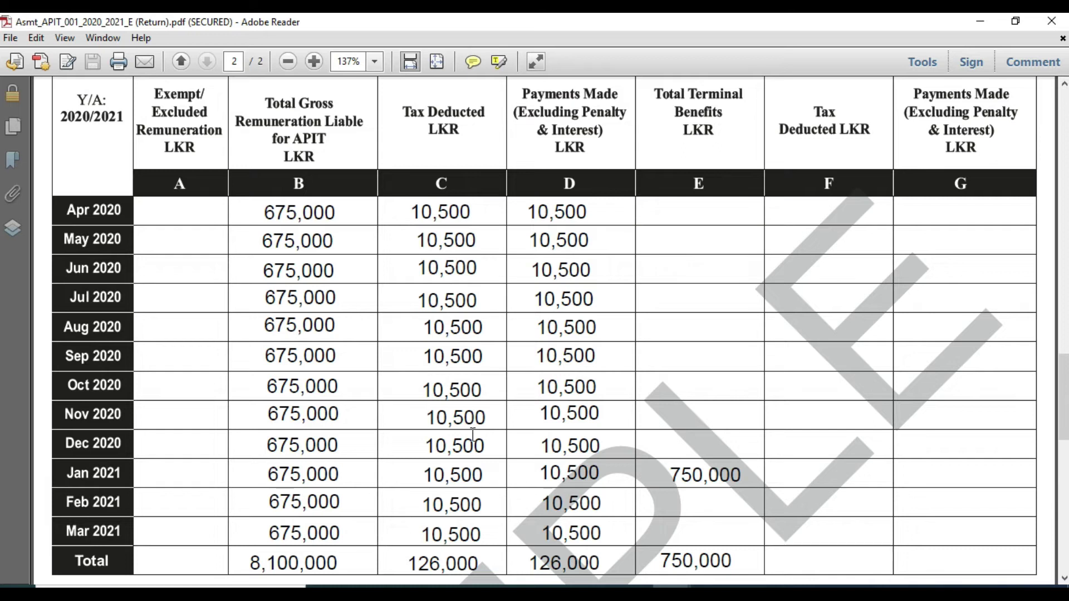
- Enter 0 in the Part II cells for Apr-2020 through Mar-2021 so every total reads 0.00
{"action": "key", "text": "alt+Tab"}
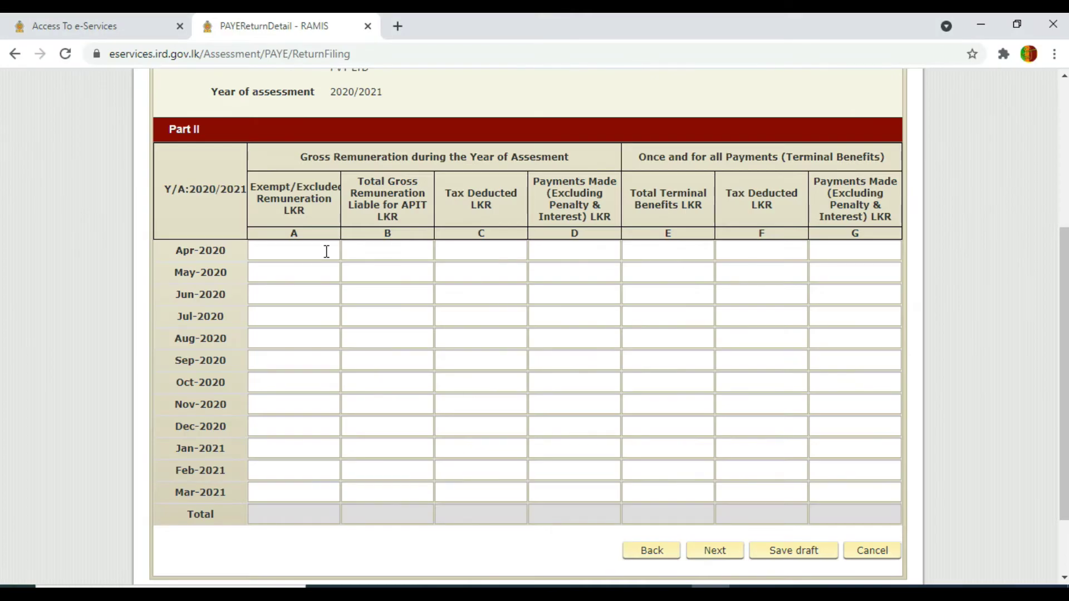
{"action": "left_click", "coordinate": [327, 252]}
{"action": "type", "text": "0"}
{"action": "left_click", "coordinate": [375, 253]}
{"action": "type", "text": "0"}
{"action": "left_click", "coordinate": [484, 249]}
{"action": "type", "text": "0"}
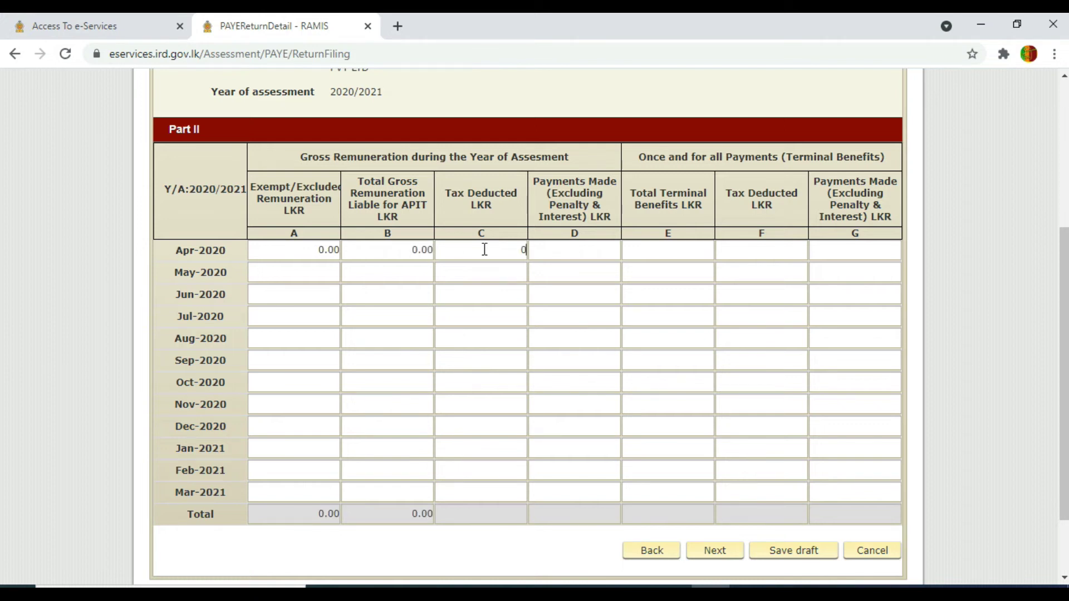
{"action": "left_click", "coordinate": [563, 255]}
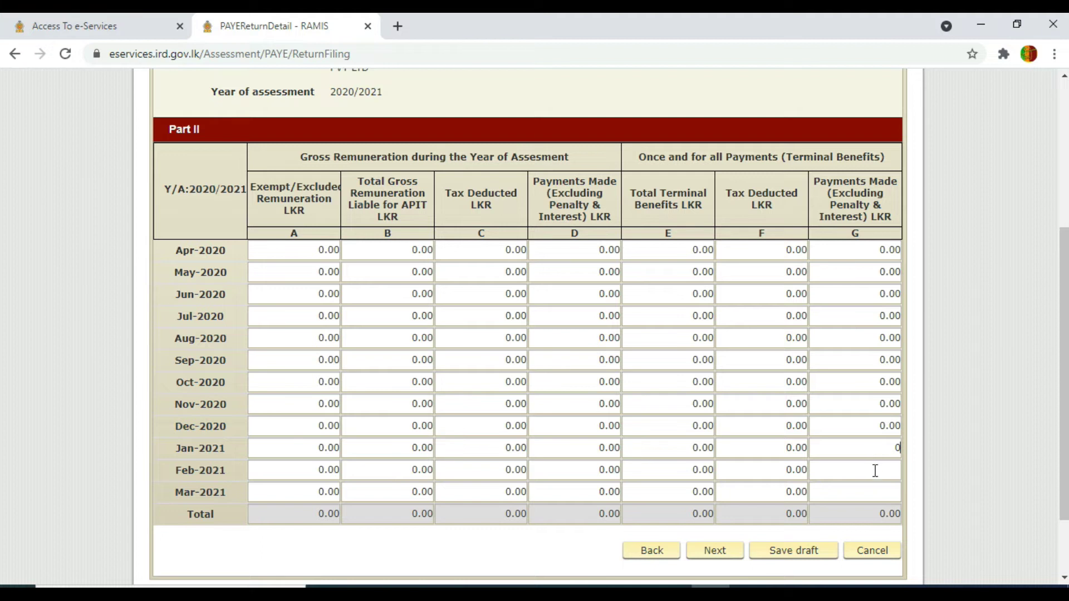
{"action": "left_click", "coordinate": [875, 471]}
{"action": "type", "text": "0"}
{"action": "left_click", "coordinate": [875, 492]}
{"action": "type", "text": "0"}
{"action": "left_click", "coordinate": [849, 445]}
{"action": "left_click", "coordinate": [543, 568]}
- Save Part II and move to the Summary of APIT schedule 01 page with empty grand totals
{"action": "left_click", "coordinate": [713, 551]}
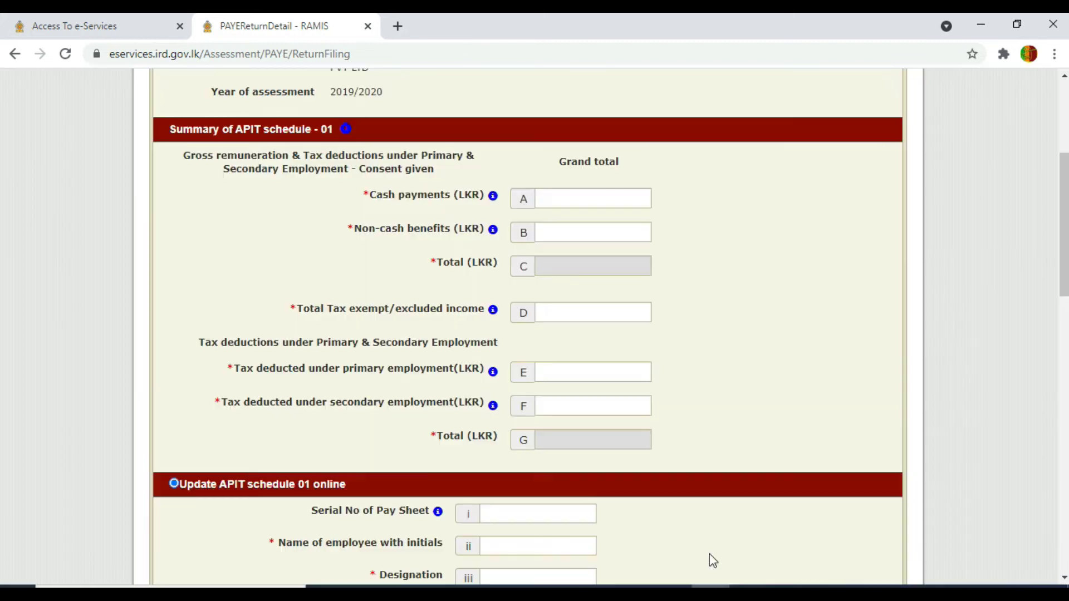
{"action": "scroll", "coordinate": [1063, 239], "scroll_direction": "up", "scroll_amount": 1}
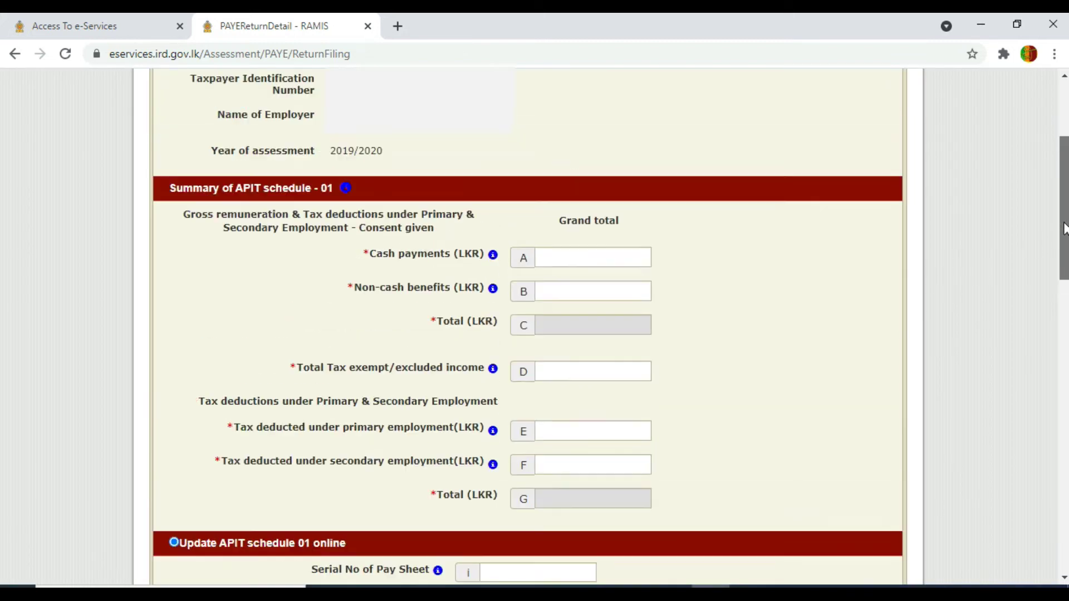
{"action": "left_click_drag", "start_coordinate": [1064, 239], "coordinate": [1065, 249]}
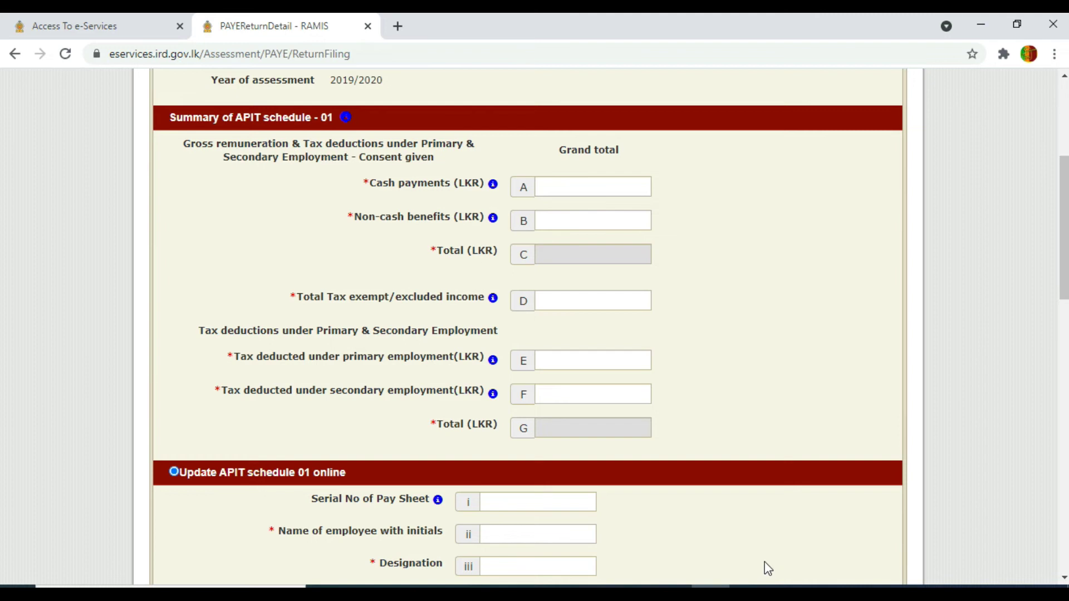
- Bring up the sample PDF's Part I: 10 employees totalling 16,740,000 and 17,490,000 with terminal benefits
{"action": "mouse_move", "coordinate": [670, 590]}
{"action": "left_click", "coordinate": [973, 525]}
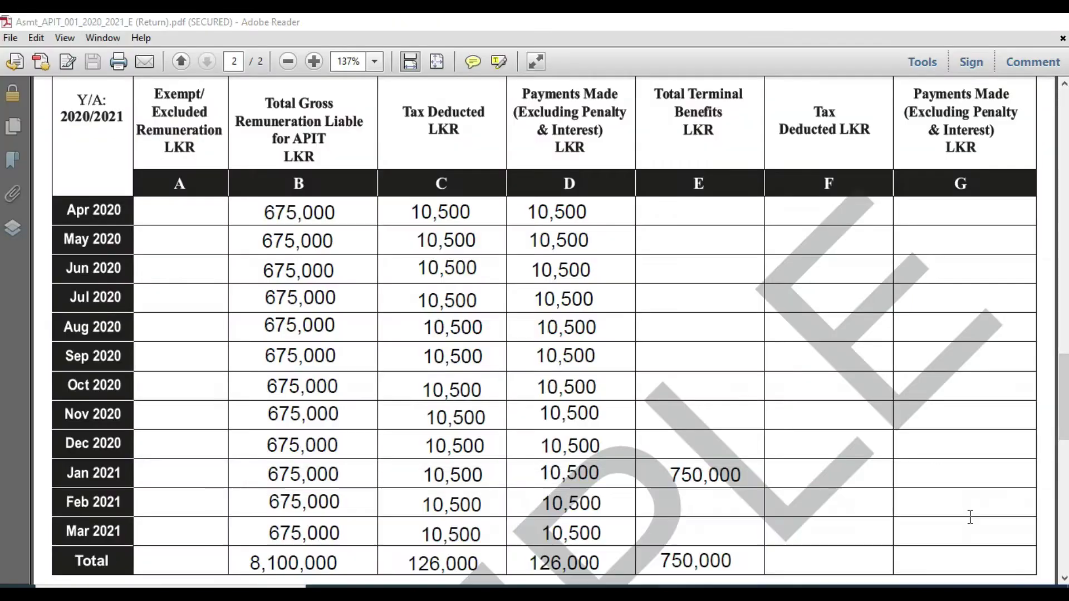
{"action": "left_click_drag", "start_coordinate": [1063, 397], "coordinate": [1065, 267]}
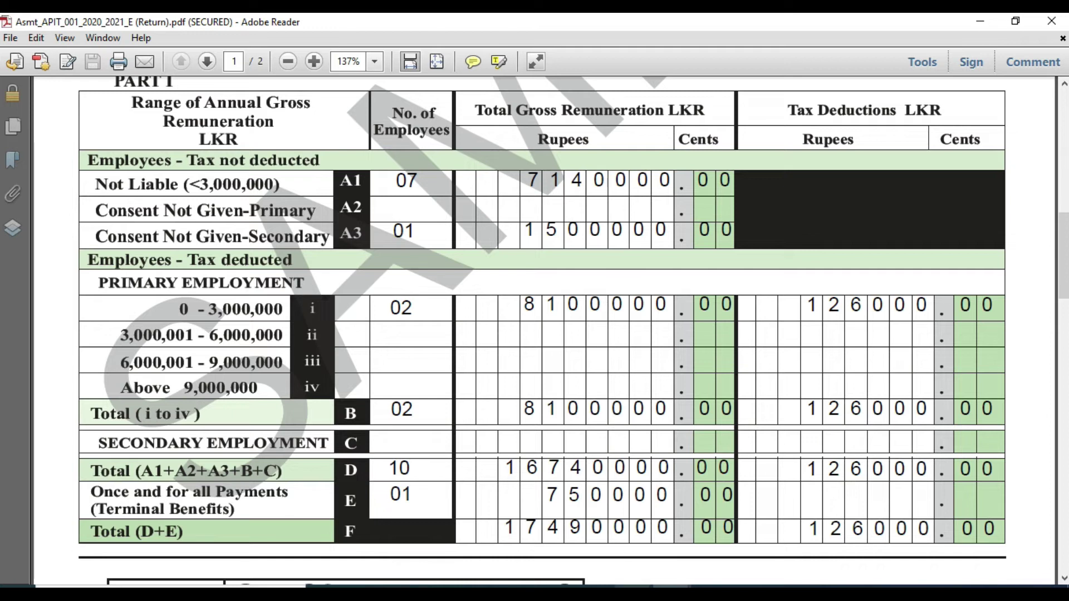
- Review the first employee's name, designation, employment dates and 4,200,000.00 cash payment in APIT_SCHEDULE_01
{"action": "mouse_move", "coordinate": [631, 586]}
{"action": "left_click", "coordinate": [781, 548]}
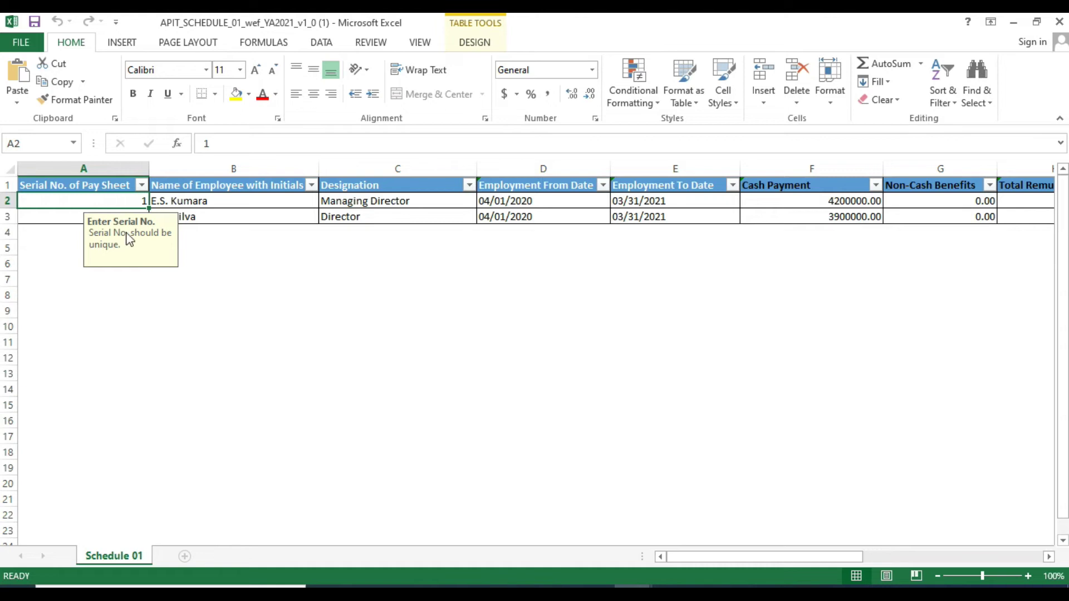
{"action": "left_click_drag", "start_coordinate": [116, 245], "coordinate": [114, 280]}
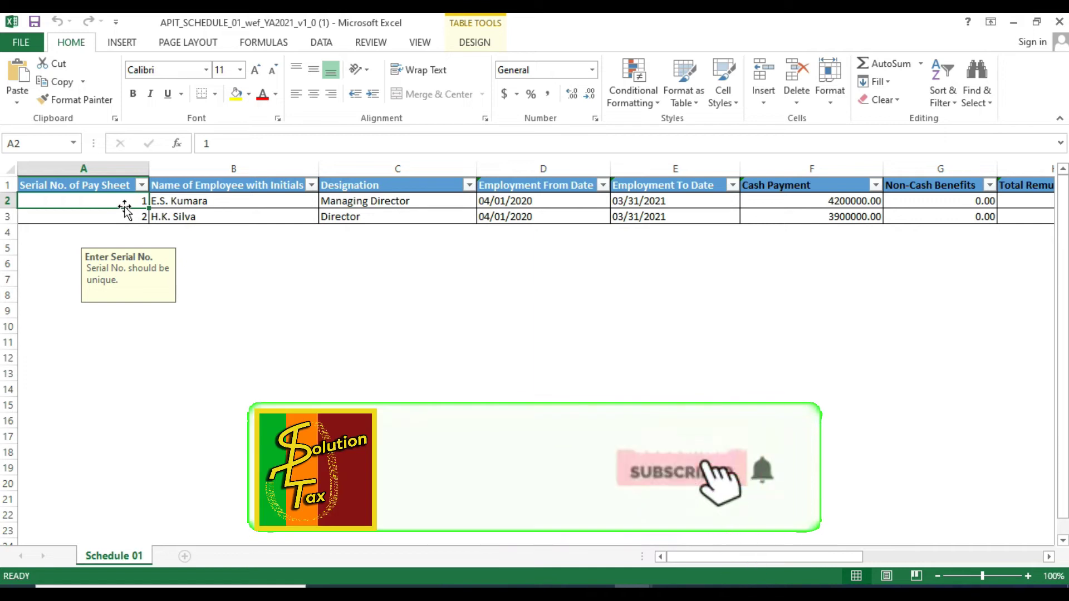
{"action": "left_click", "coordinate": [226, 201]}
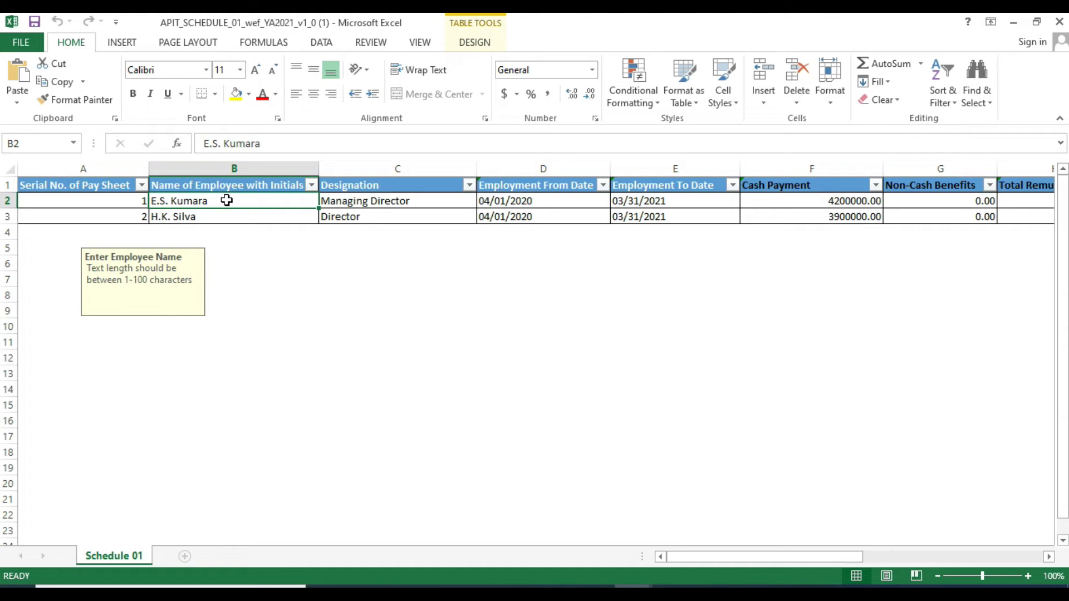
{"action": "key", "text": "Tab"}
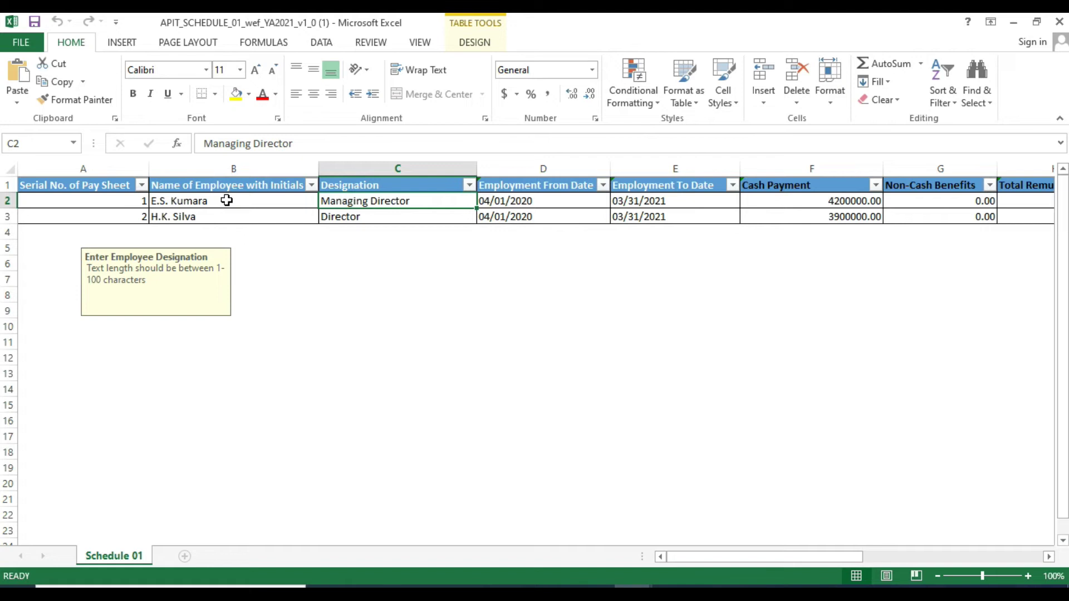
{"action": "key", "text": "Tab"}
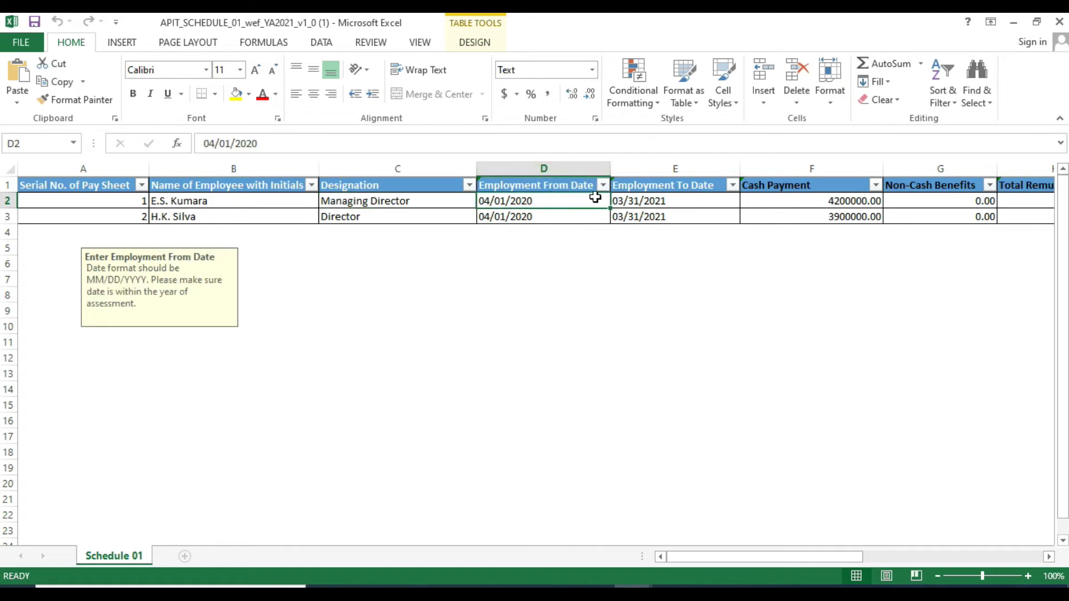
{"action": "left_click", "coordinate": [692, 199]}
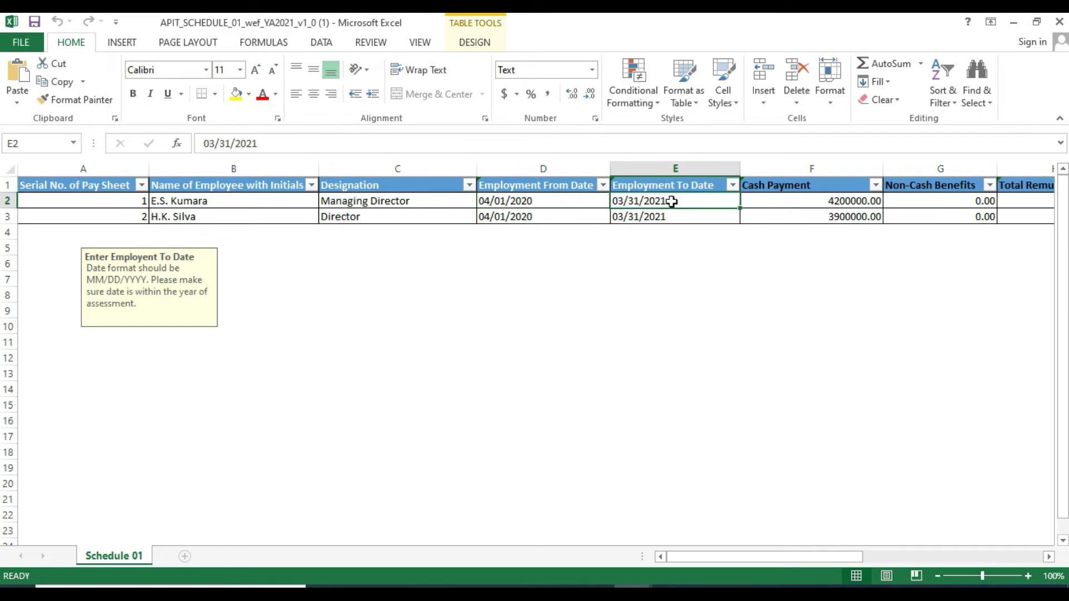
{"action": "left_click", "coordinate": [782, 201]}
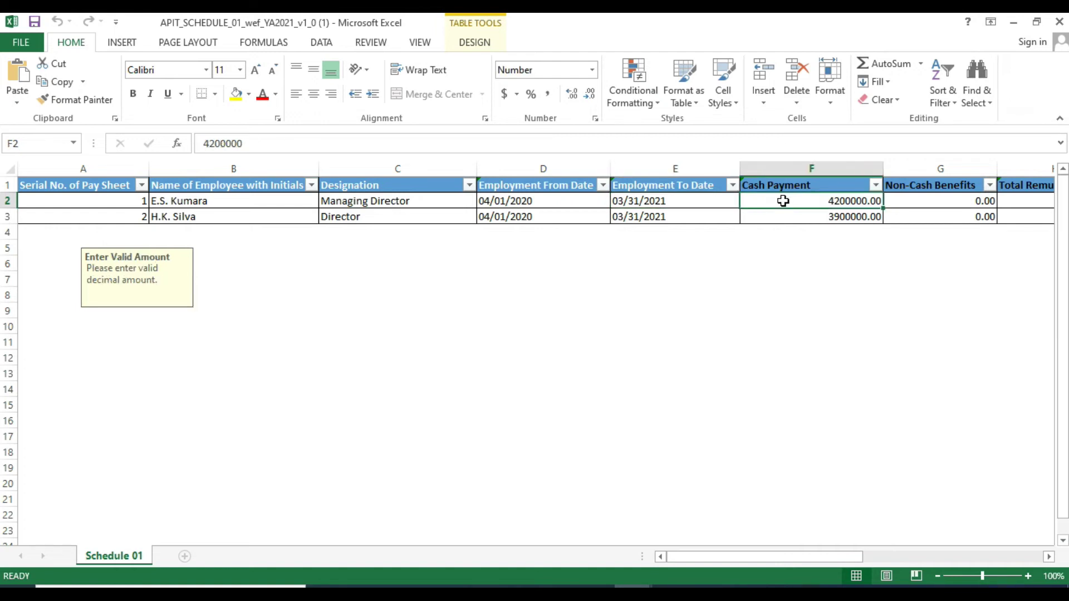
{"action": "key", "text": "Right"}
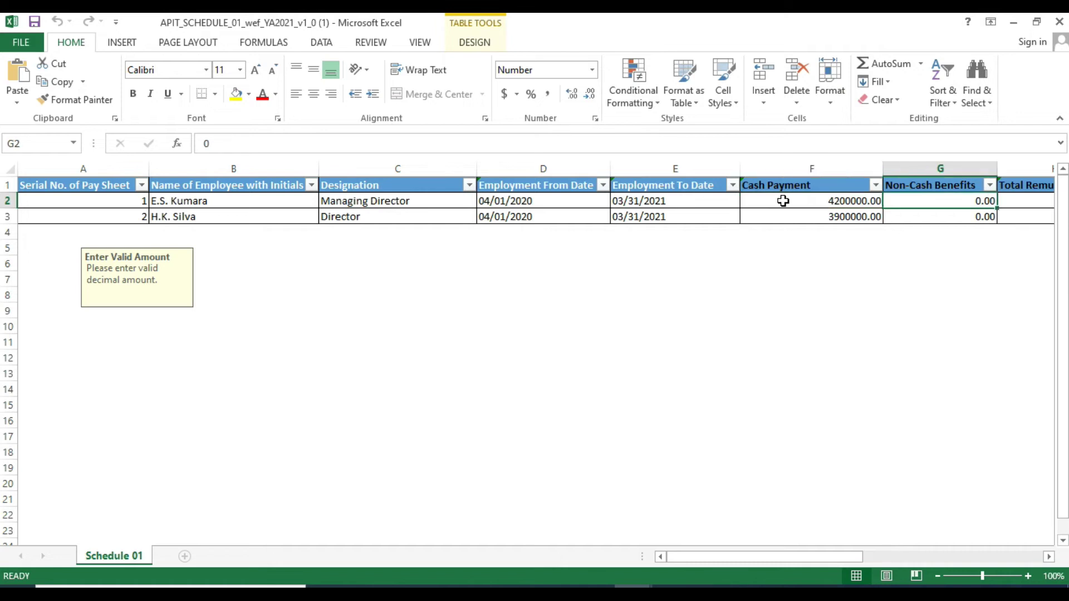
{"action": "left_click_drag", "start_coordinate": [799, 553], "coordinate": [880, 555]}
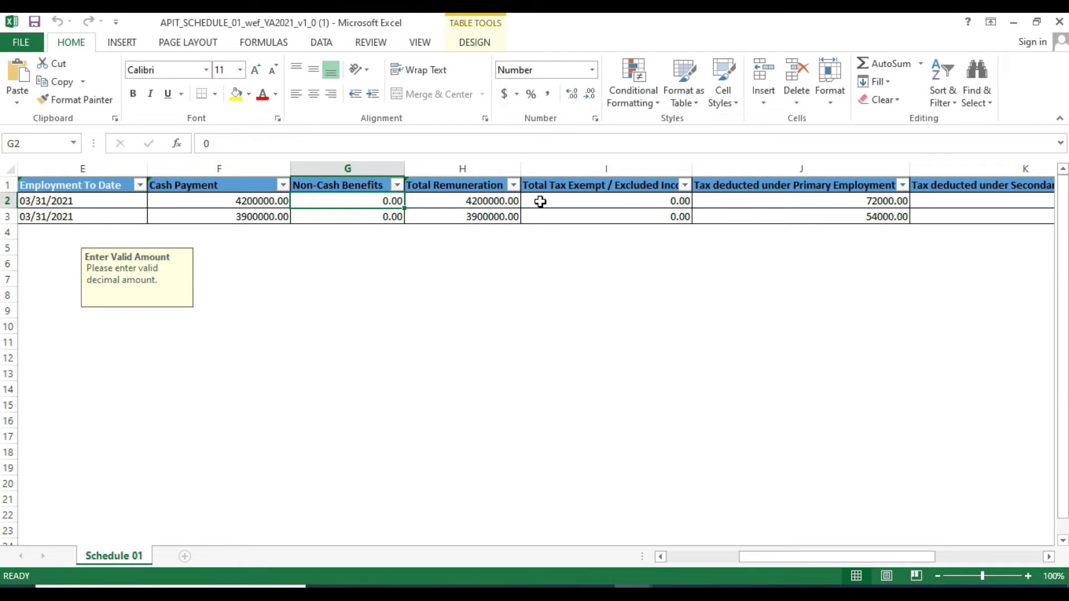
- Check the exempt income, tax and NIC columns, then sum remuneration 8,100,000.00 and primary tax 126,000.00
{"action": "left_click", "coordinate": [592, 205]}
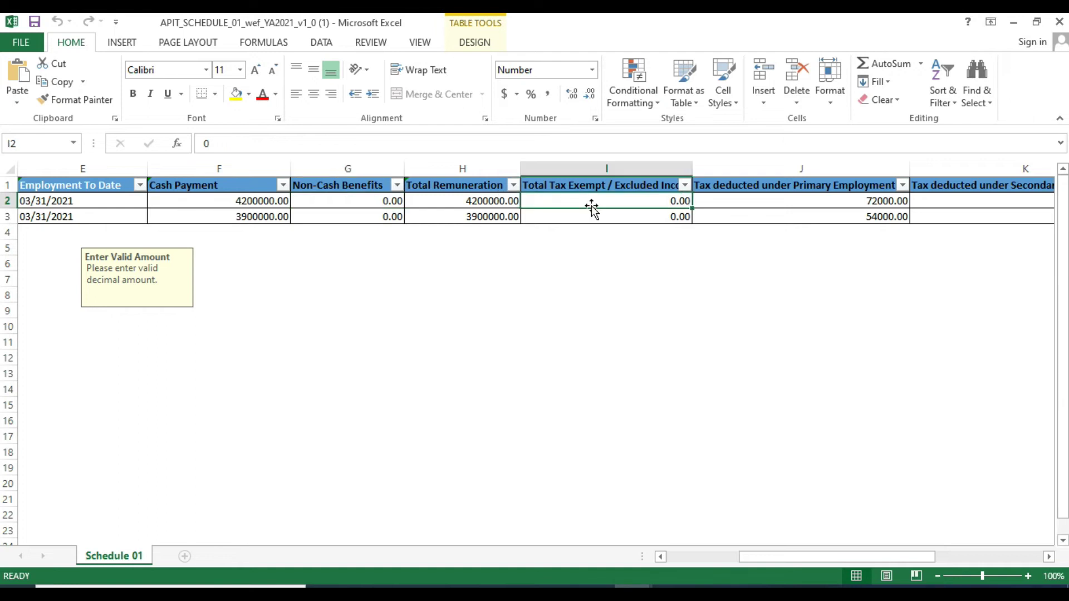
{"action": "left_click", "coordinate": [761, 200]}
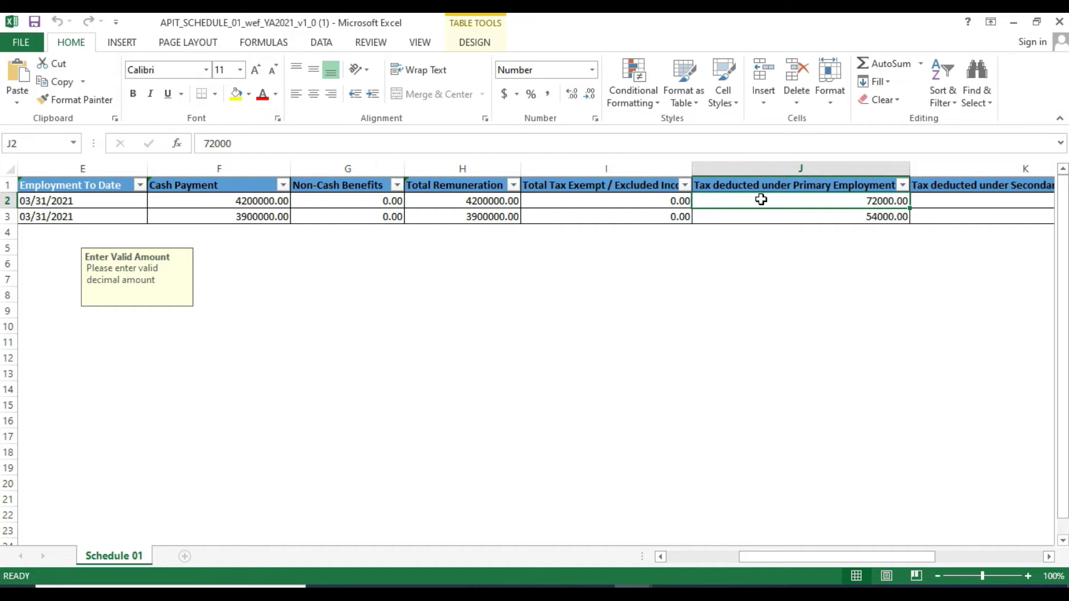
{"action": "left_click", "coordinate": [981, 201]}
{"action": "mouse_move", "coordinate": [840, 557]}
{"action": "left_mouse_down"}
{"action": "mouse_move", "coordinate": [875, 556]}
{"action": "mouse_move", "coordinate": [836, 555]}
{"action": "mouse_move", "coordinate": [849, 556]}
{"action": "left_mouse_up"}
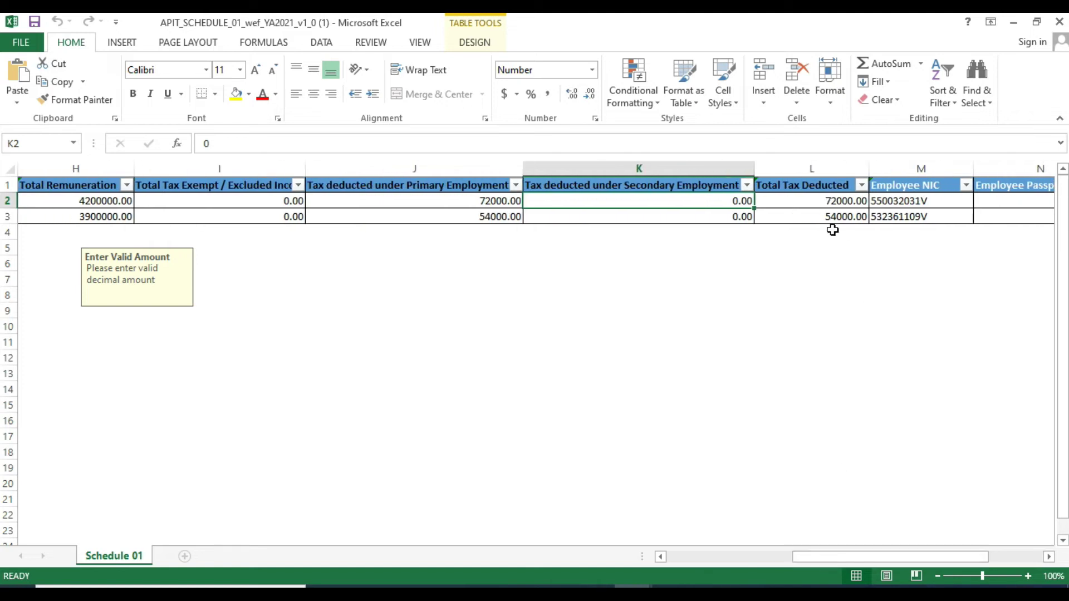
{"action": "left_click", "coordinate": [913, 203]}
{"action": "left_click_drag", "start_coordinate": [832, 556], "coordinate": [872, 557]}
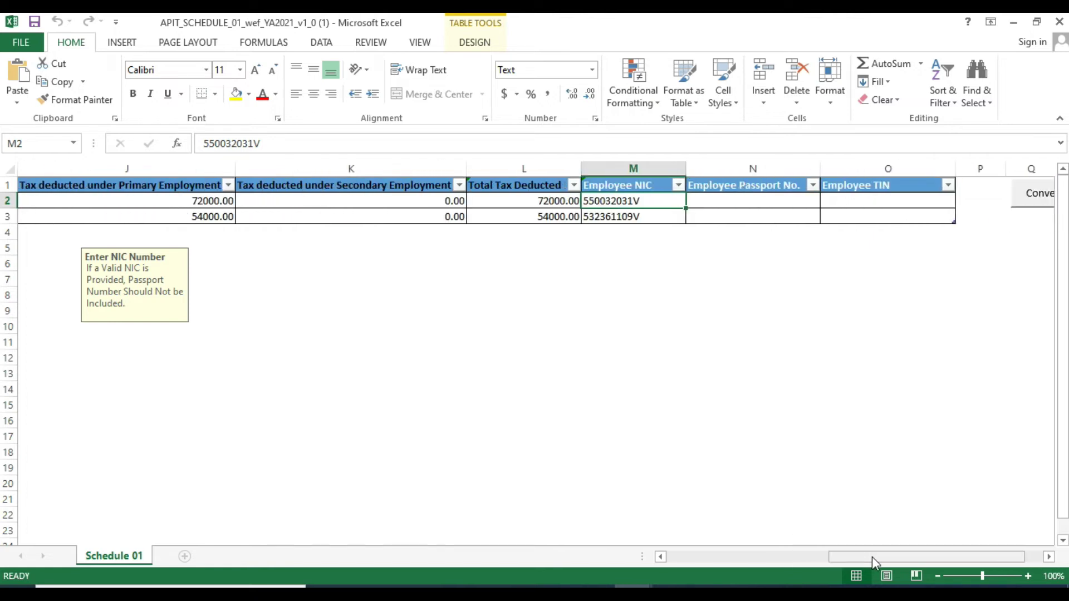
{"action": "left_click_drag", "start_coordinate": [872, 556], "coordinate": [773, 559]}
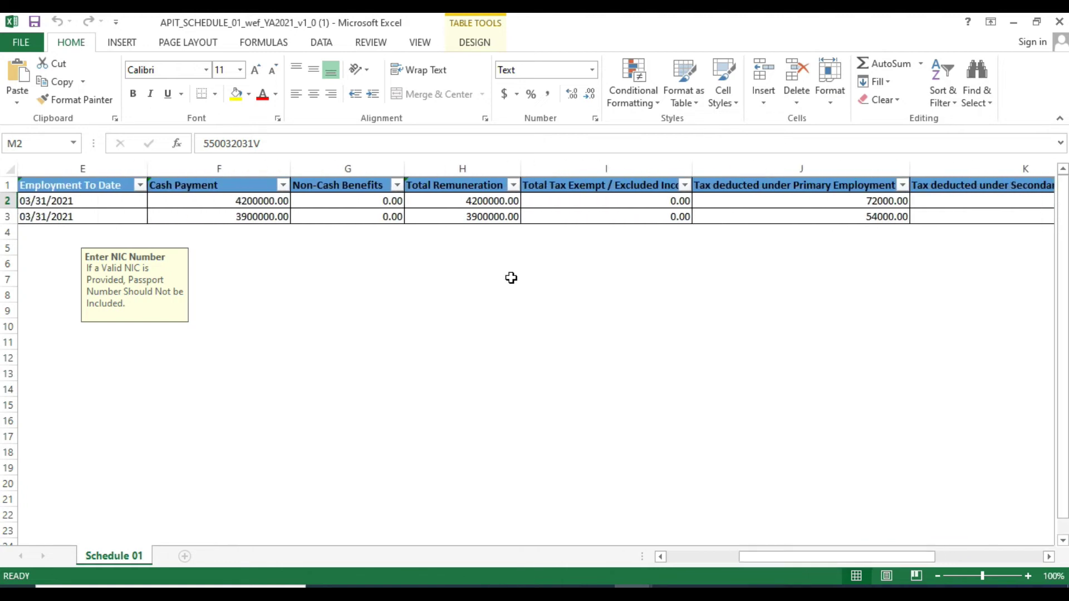
{"action": "left_click_drag", "start_coordinate": [469, 199], "coordinate": [469, 214]}
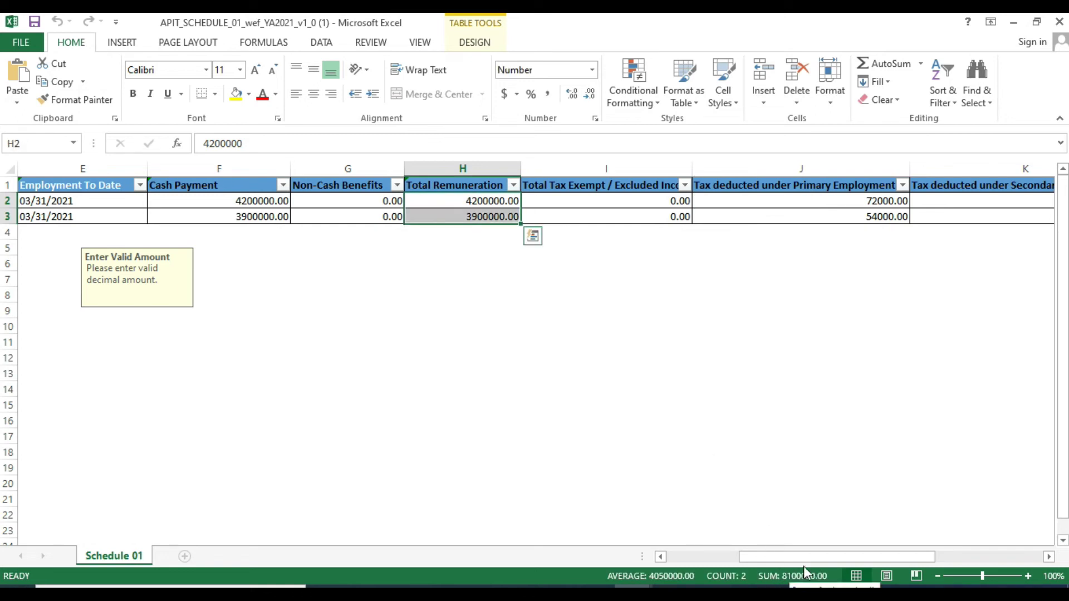
{"action": "left_click_drag", "start_coordinate": [845, 200], "coordinate": [839, 217]}
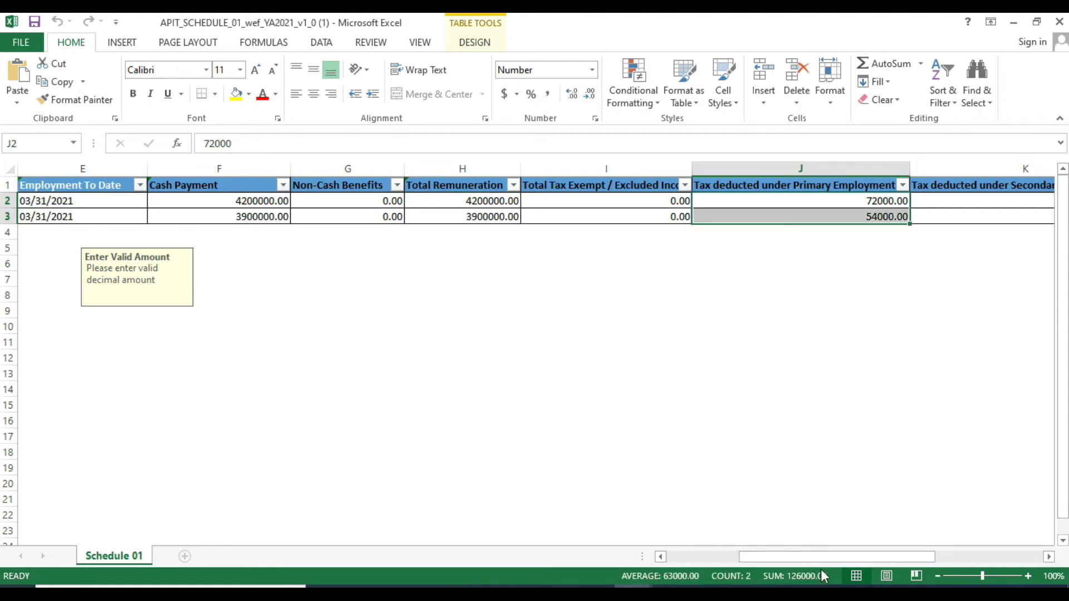
- Compare Asmt_APIT_001's Part I totals (8100000 remuneration, 126000 tax), then bring up APIT_SCHEDULE_02
{"action": "mouse_move", "coordinate": [670, 593]}
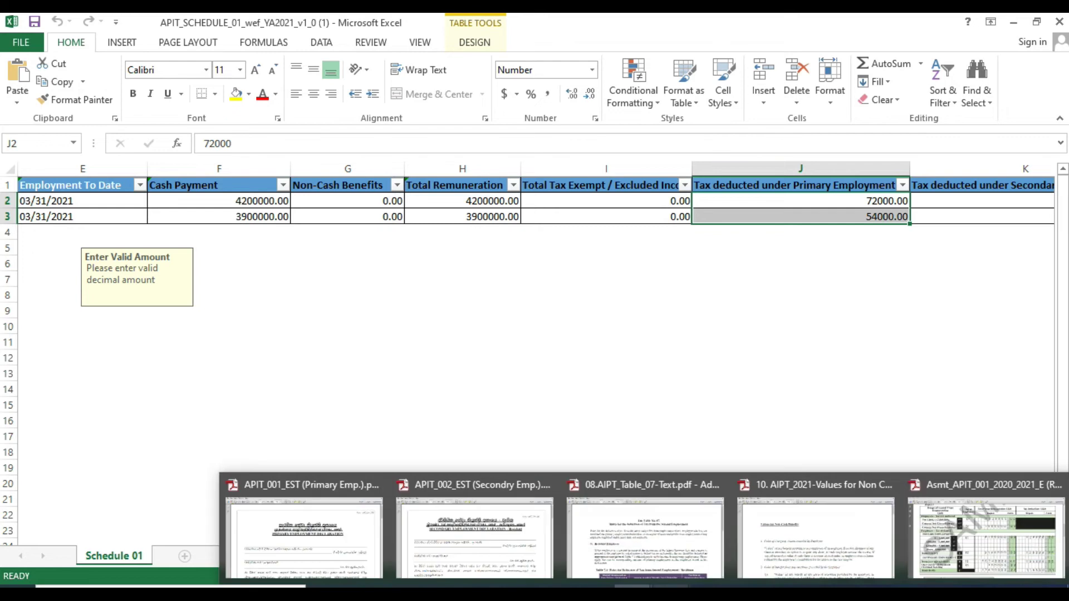
{"action": "left_click", "coordinate": [1022, 513]}
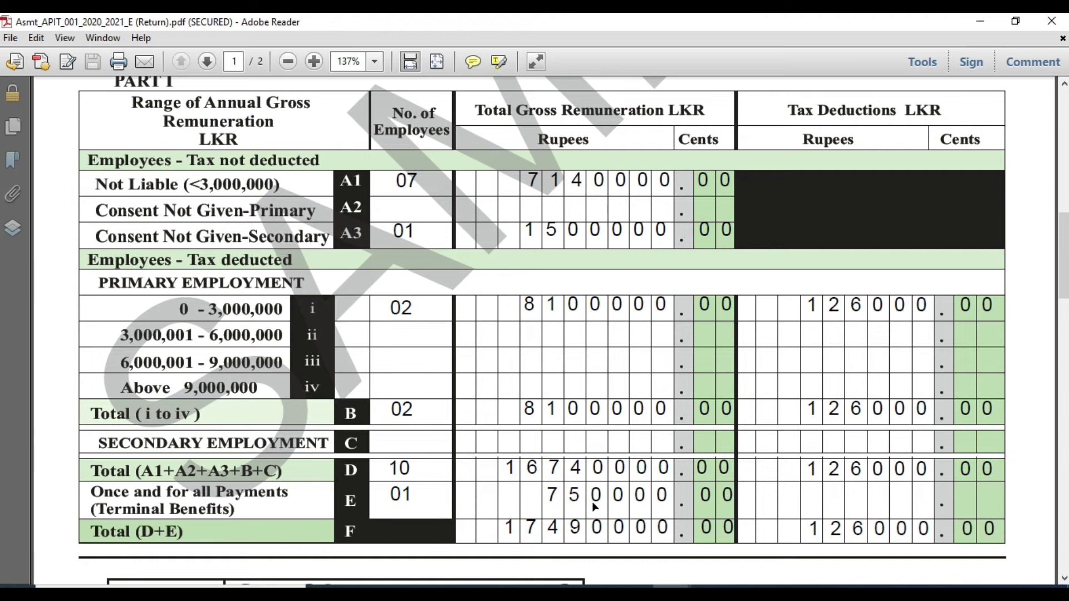
{"action": "mouse_move", "coordinate": [632, 593]}
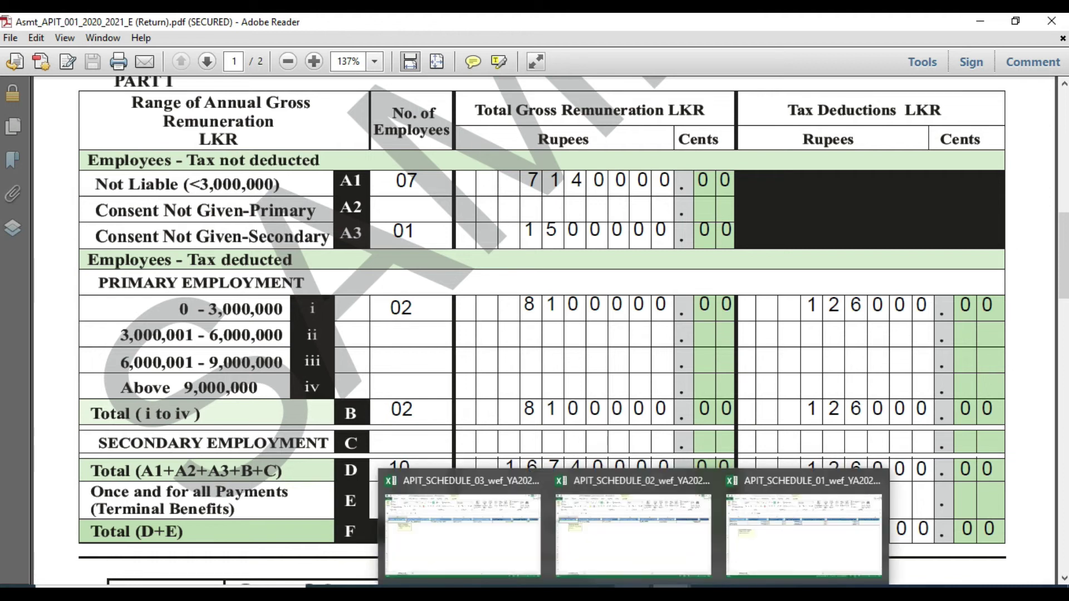
{"action": "left_click", "coordinate": [640, 538]}
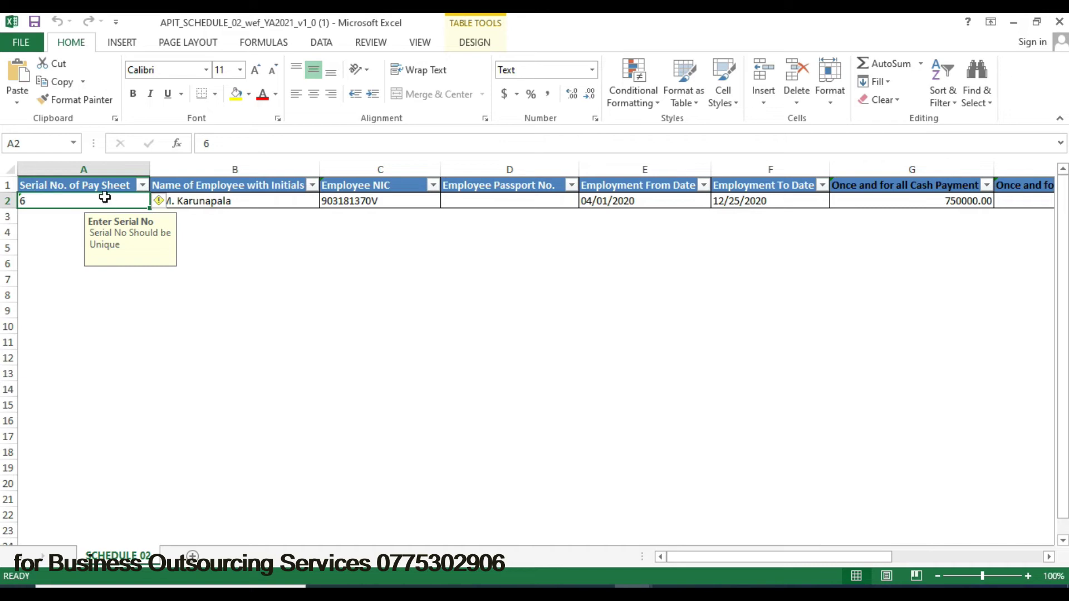
{"action": "key", "text": "Tab"}
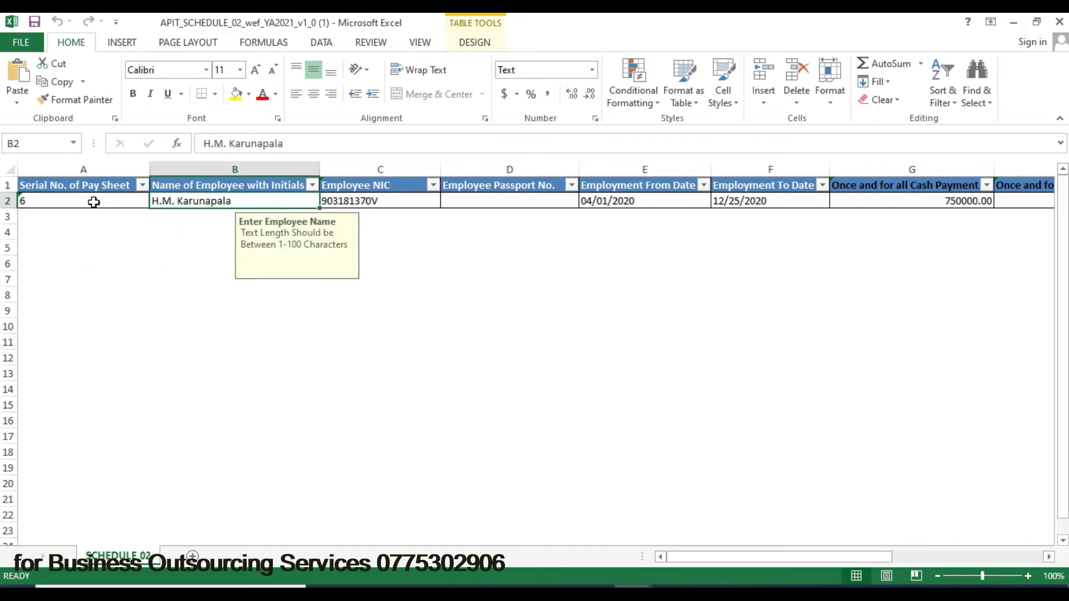
{"action": "key", "text": "Tab"}
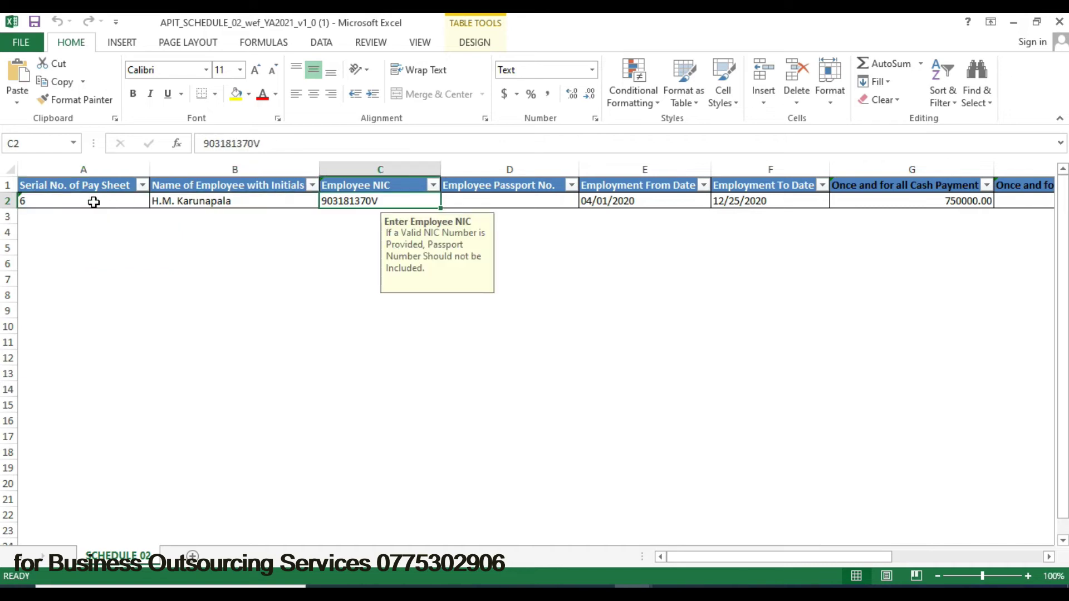
{"action": "left_click", "coordinate": [532, 195]}
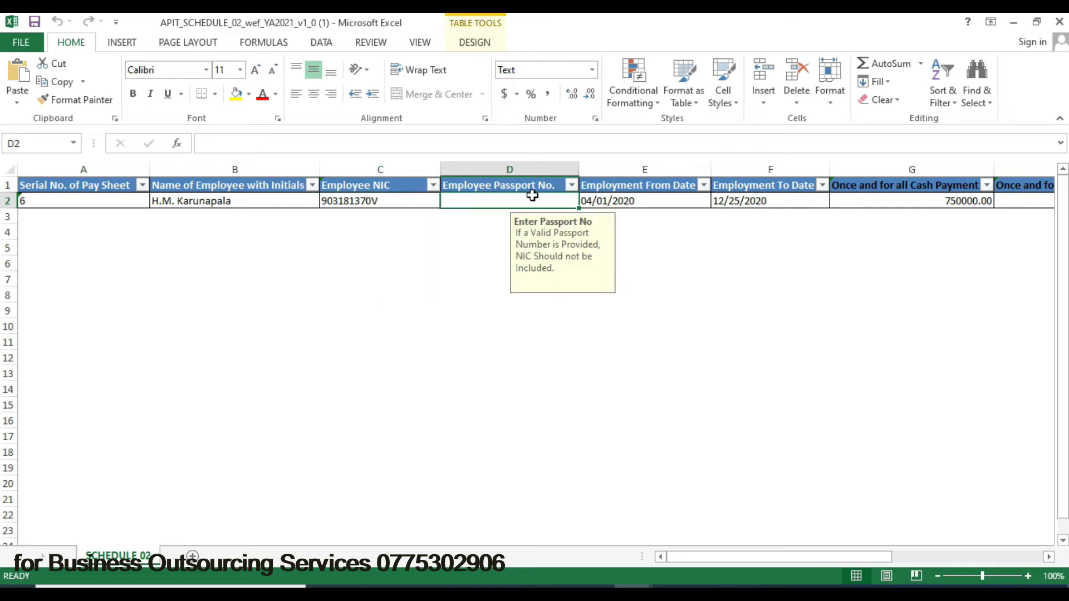
{"action": "left_click", "coordinate": [624, 201]}
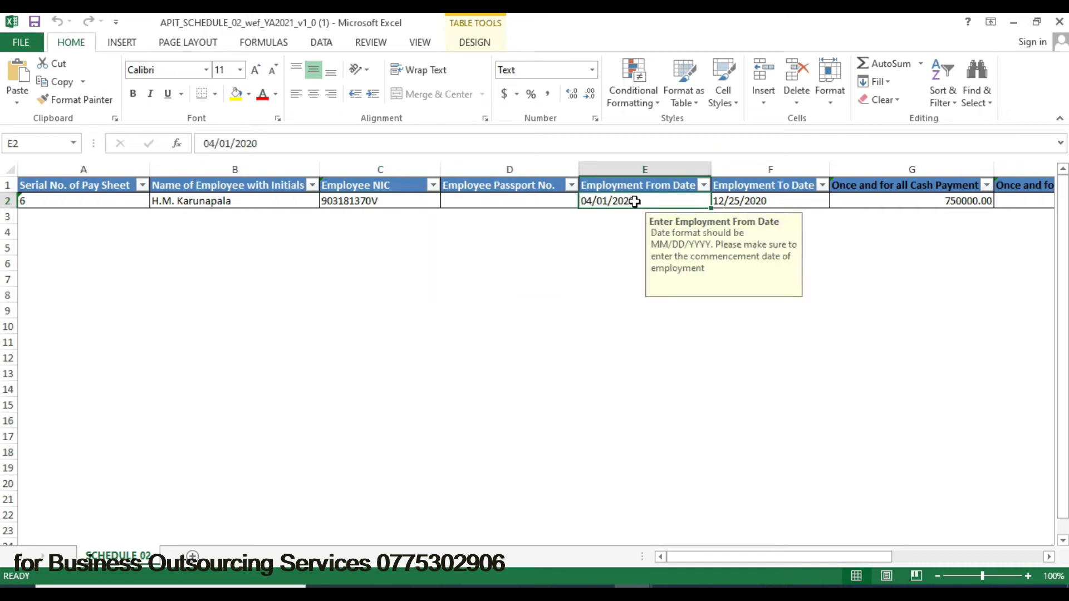
{"action": "left_click", "coordinate": [749, 202]}
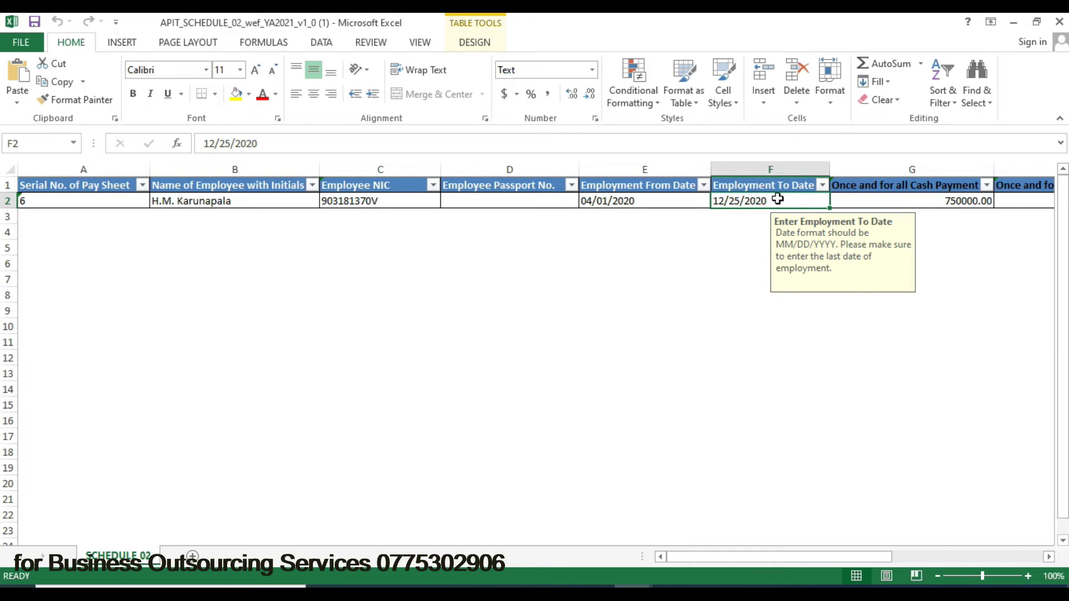
{"action": "left_click", "coordinate": [901, 200]}
{"action": "left_click_drag", "start_coordinate": [763, 557], "coordinate": [826, 555]}
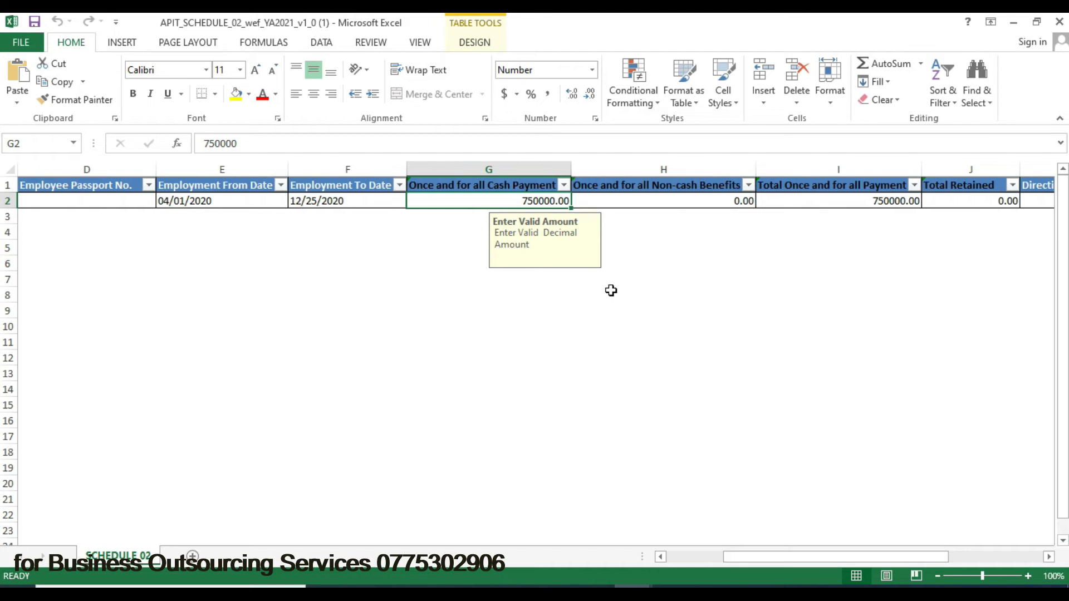
{"action": "left_click", "coordinate": [696, 202]}
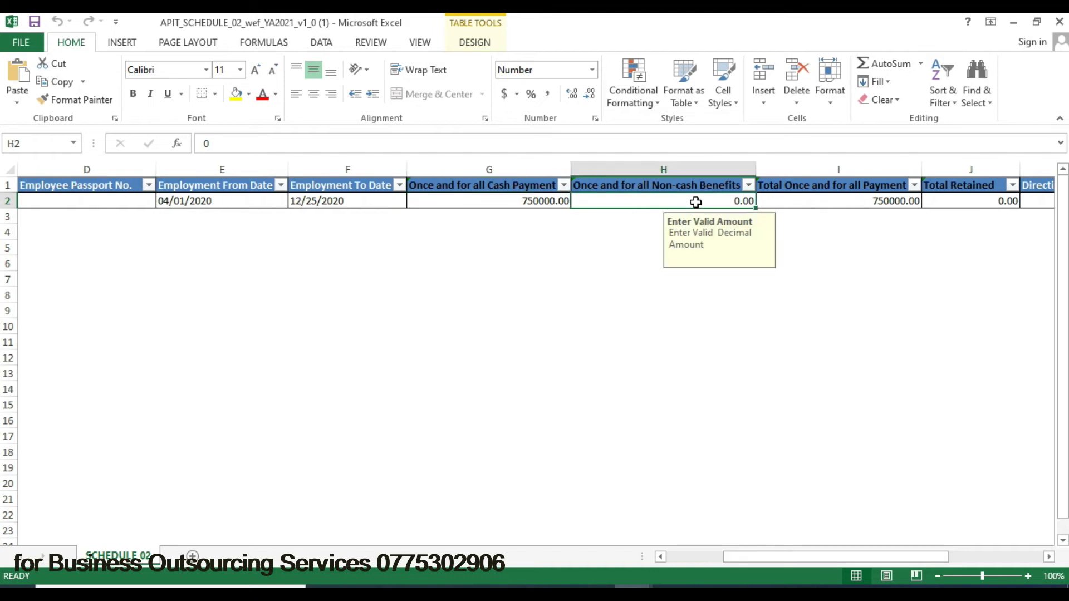
{"action": "left_click", "coordinate": [829, 200]}
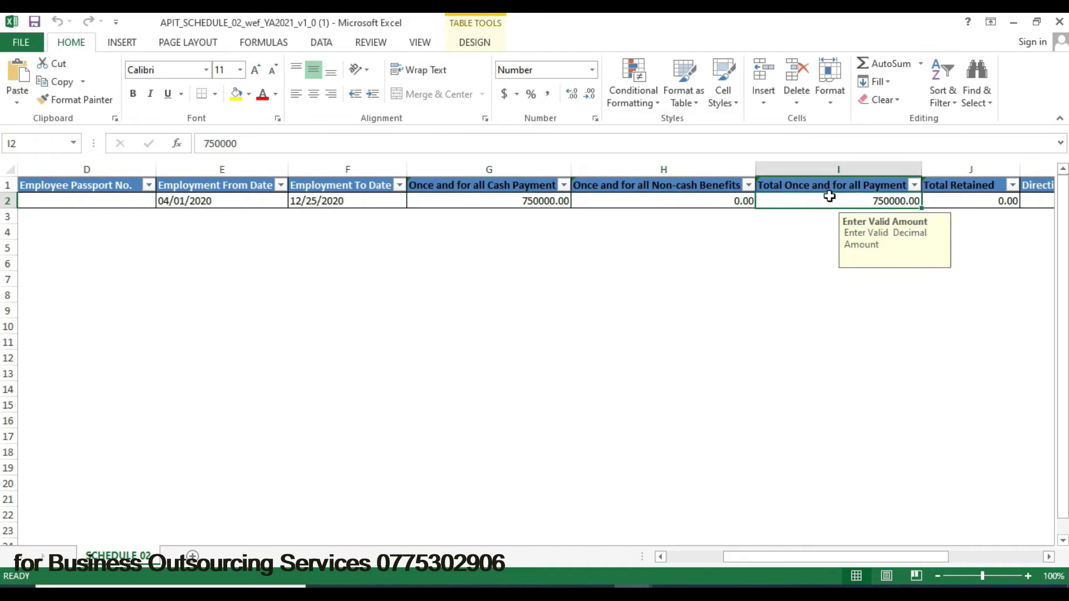
{"action": "left_click", "coordinate": [957, 202]}
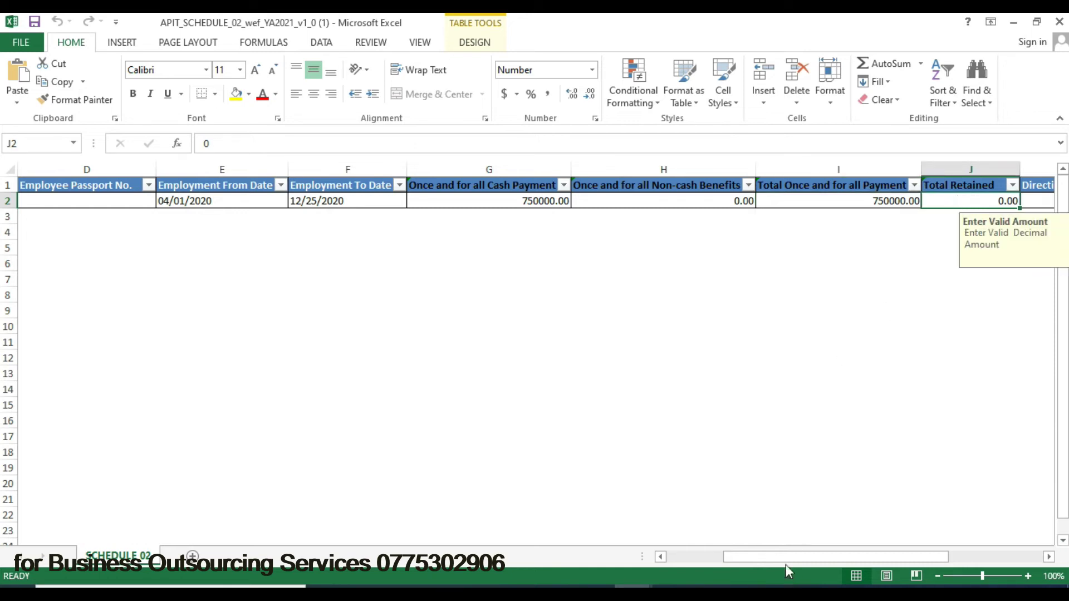
{"action": "left_click_drag", "start_coordinate": [783, 559], "coordinate": [853, 549]}
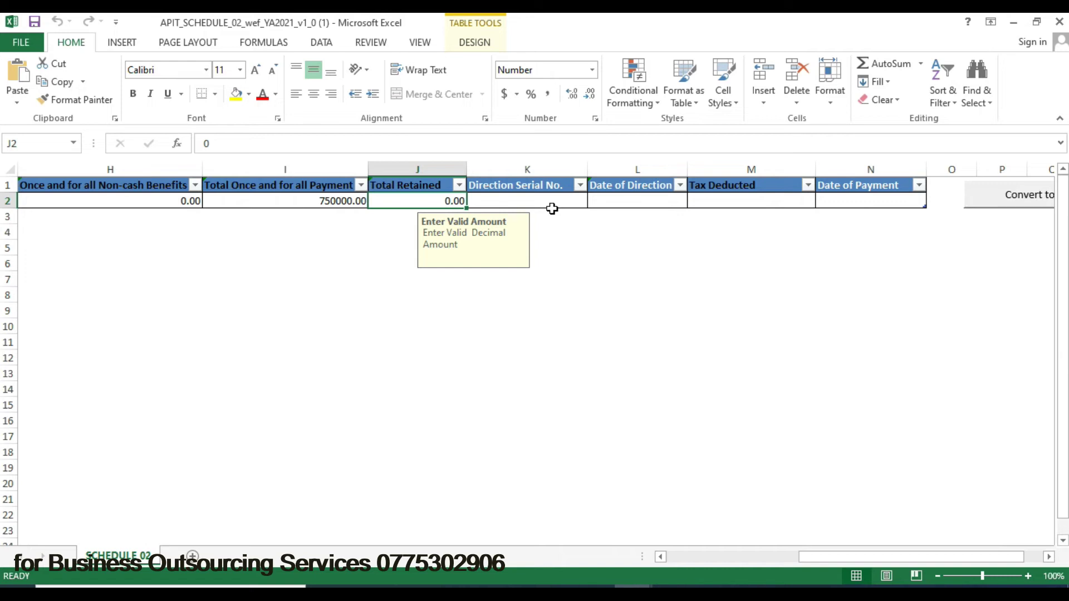
- Read Schedule 02's Direction Serial No., Date of Direction, Tax Deducted and Date of Payment input messages
{"action": "left_click", "coordinate": [550, 200]}
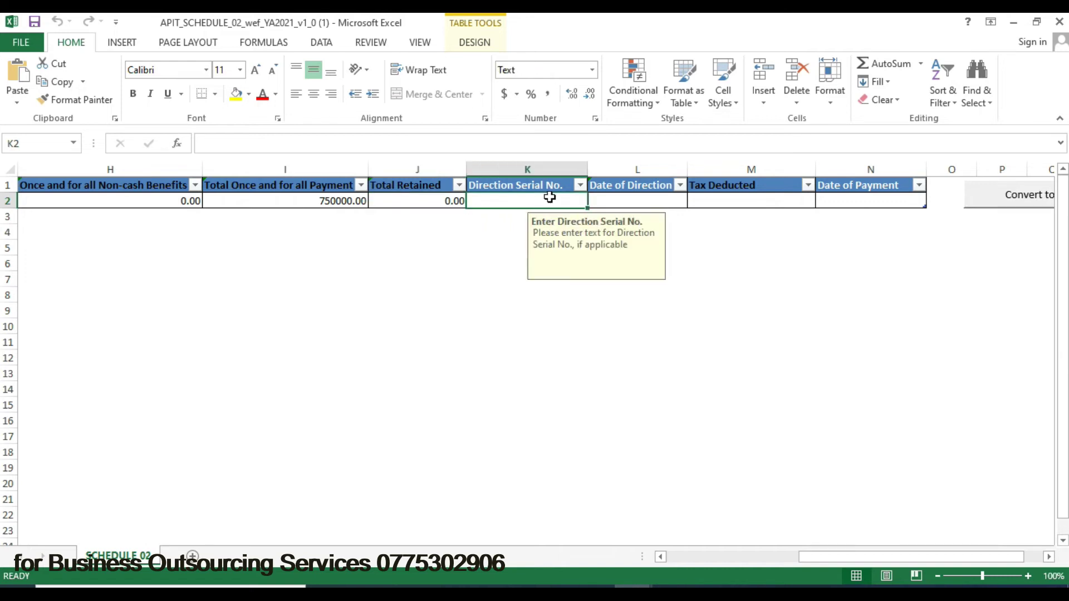
{"action": "left_click", "coordinate": [621, 198]}
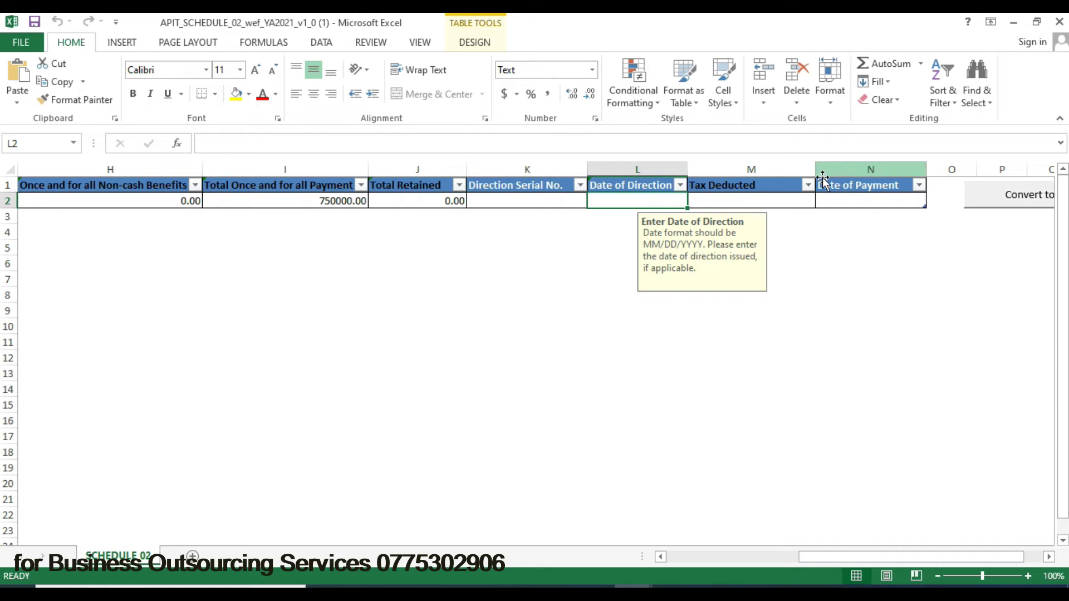
{"action": "left_click", "coordinate": [746, 199]}
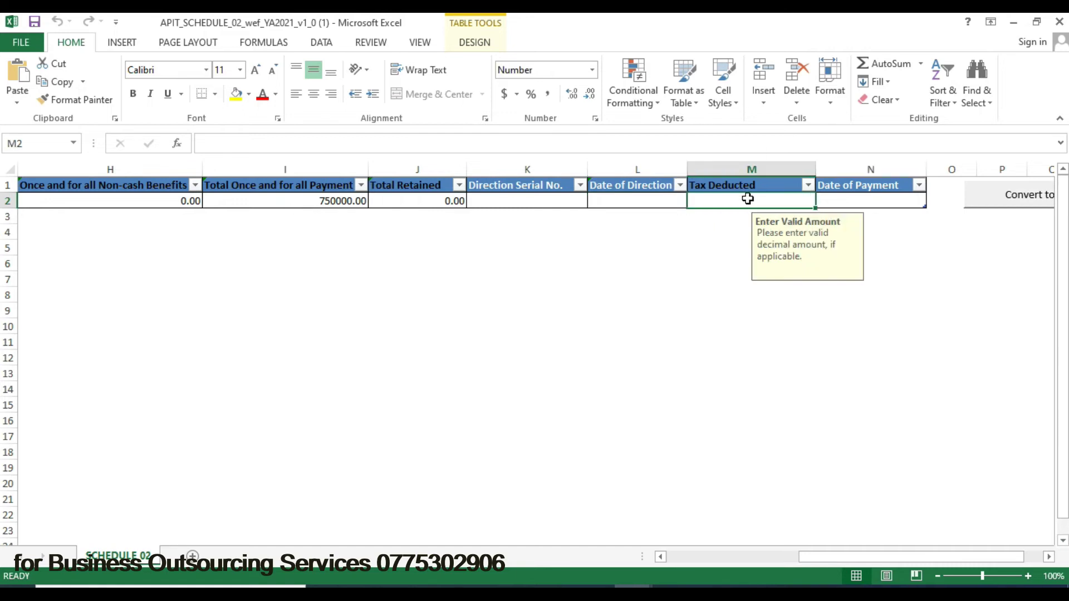
{"action": "left_click", "coordinate": [878, 201]}
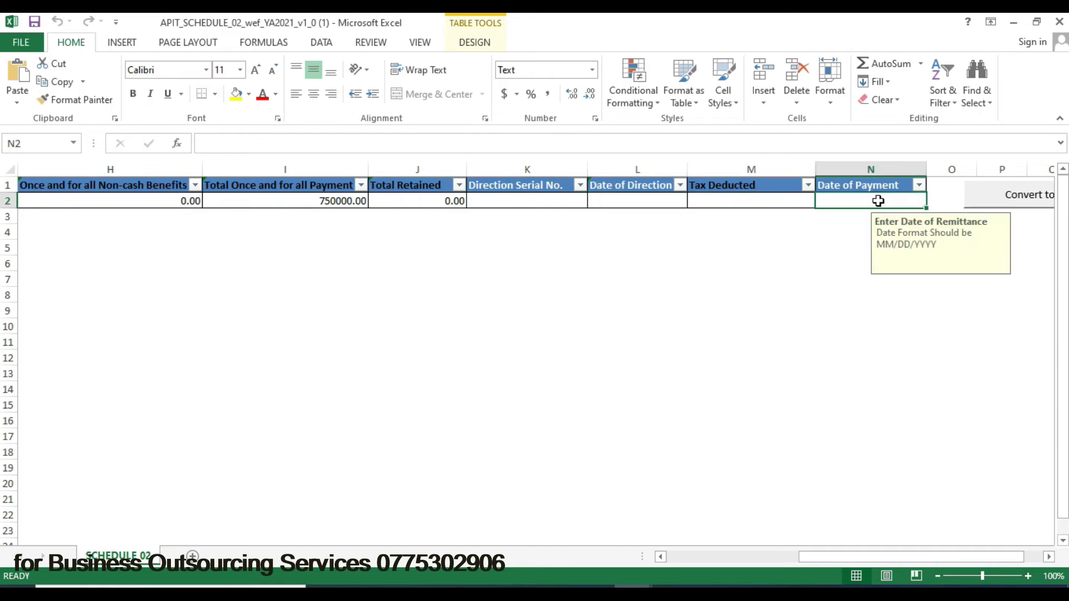
{"action": "left_click", "coordinate": [310, 202]}
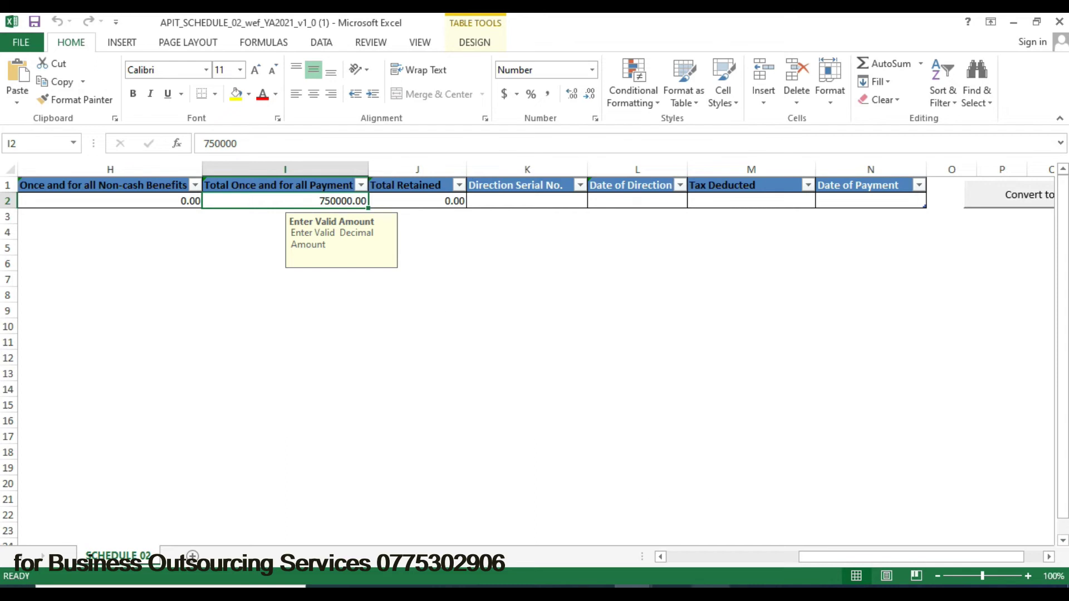
{"action": "left_click", "coordinate": [712, 523]}
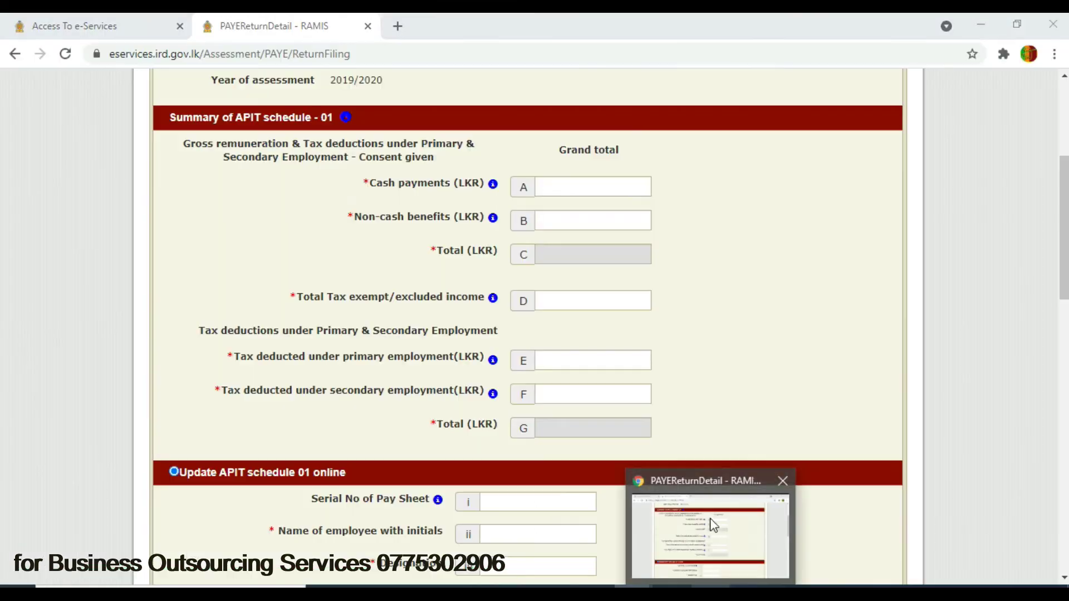
- Open the ETF once-and-for-all payments circular SEC/2020/02 from Publications > Circulars
{"action": "left_click", "coordinate": [134, 30]}
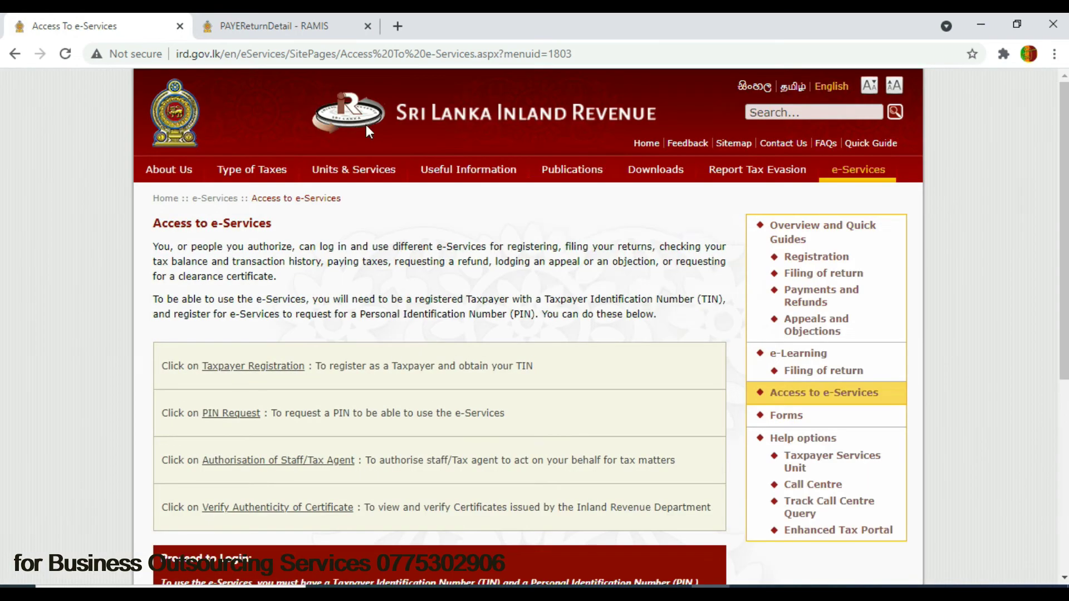
{"action": "mouse_move", "coordinate": [624, 173]}
{"action": "mouse_move", "coordinate": [556, 179]}
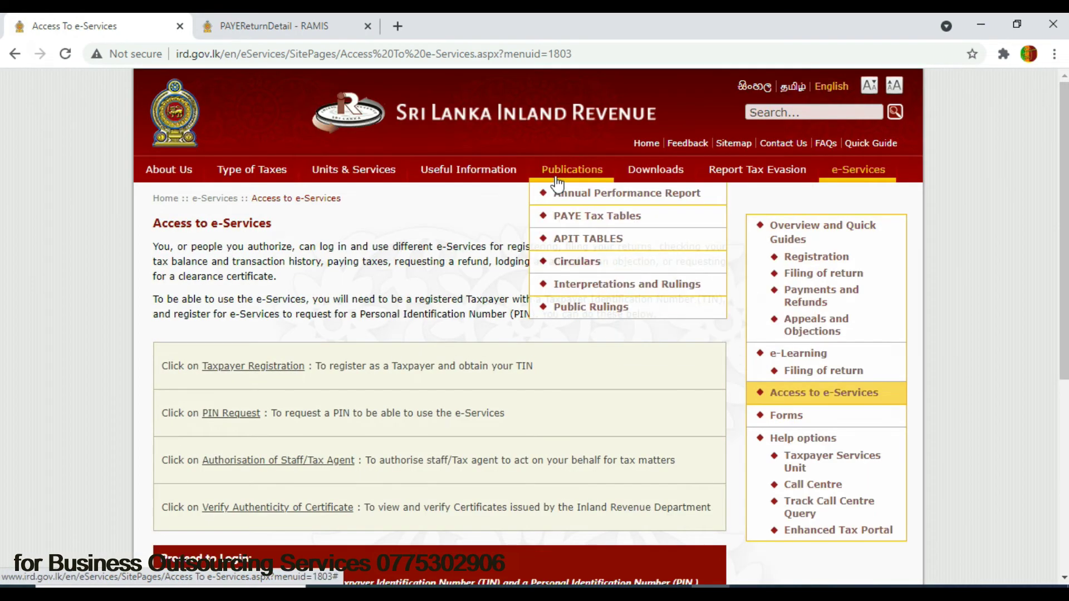
{"action": "left_click", "coordinate": [581, 266]}
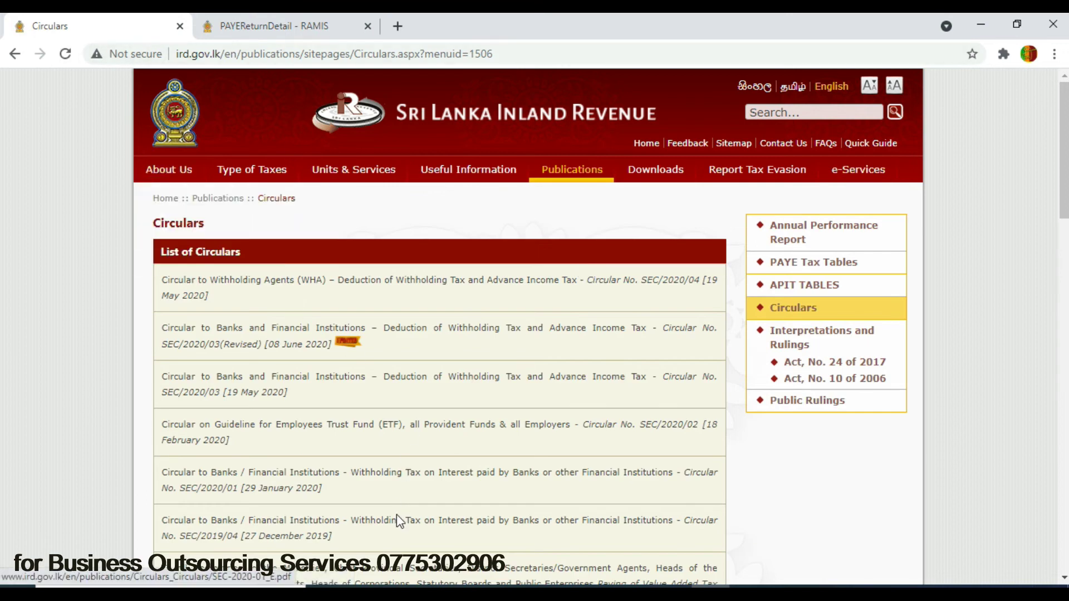
{"action": "left_click", "coordinate": [408, 429]}
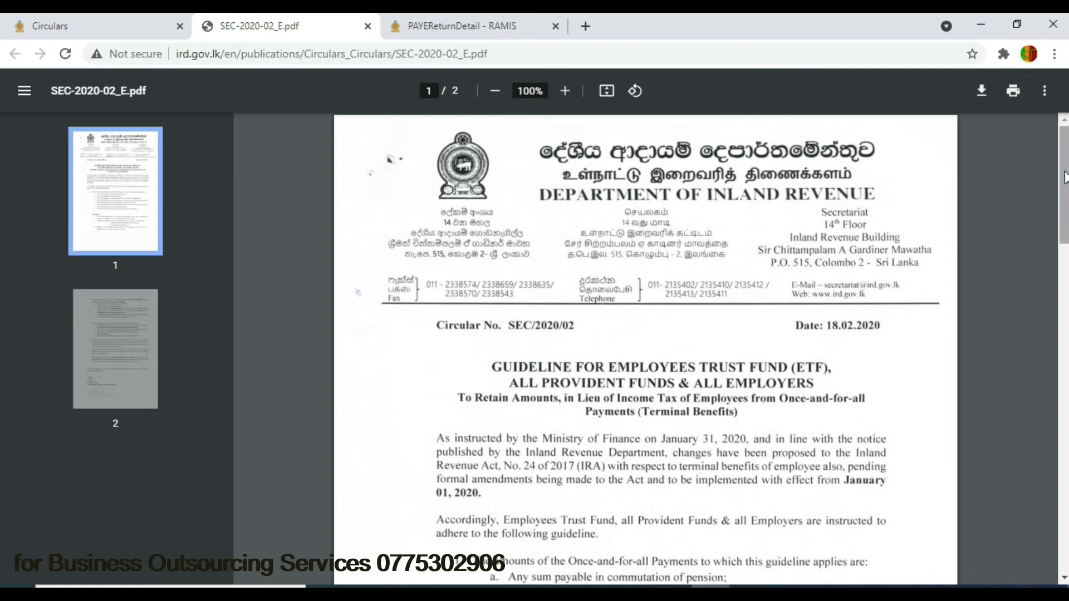
- Read through the SEC/2020/02 PDF and close it to return to the RAMIS form
{"action": "left_click_drag", "start_coordinate": [1065, 184], "coordinate": [1065, 214]}
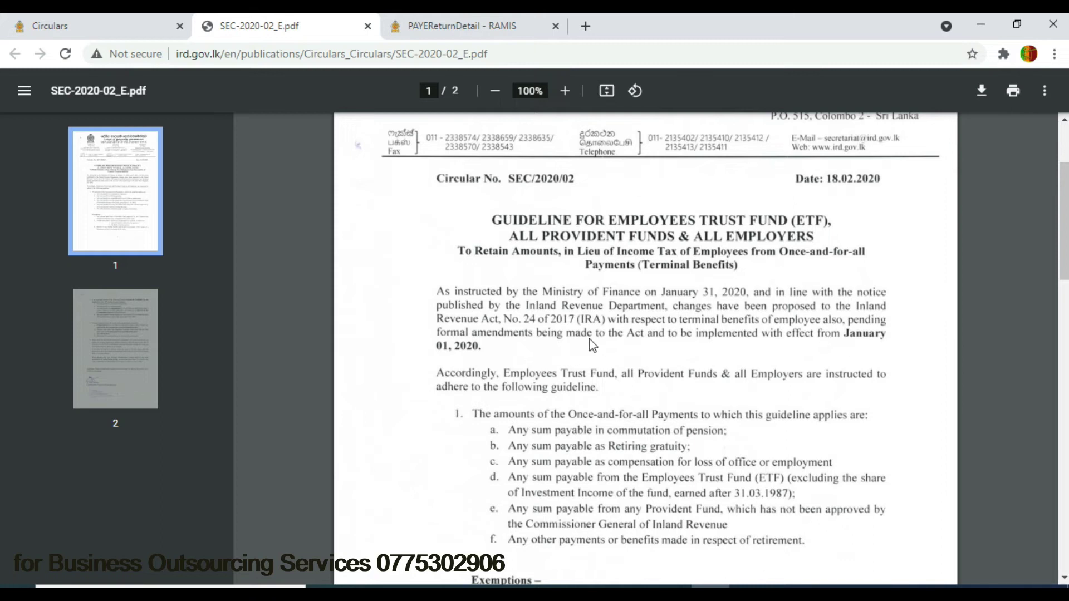
{"action": "left_click_drag", "start_coordinate": [1064, 177], "coordinate": [1066, 390]}
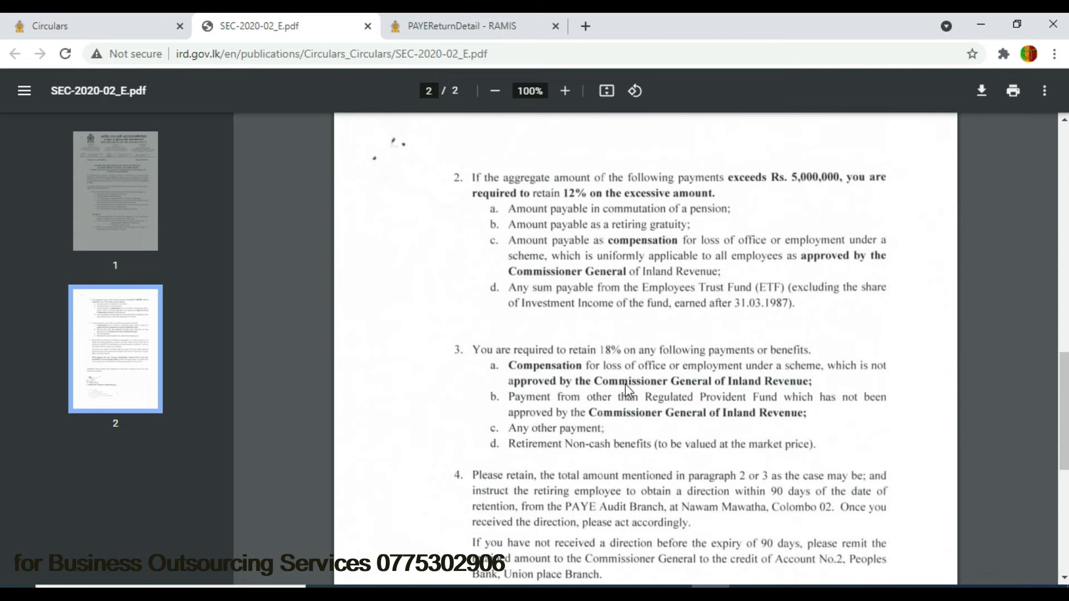
{"action": "left_click", "coordinate": [367, 27]}
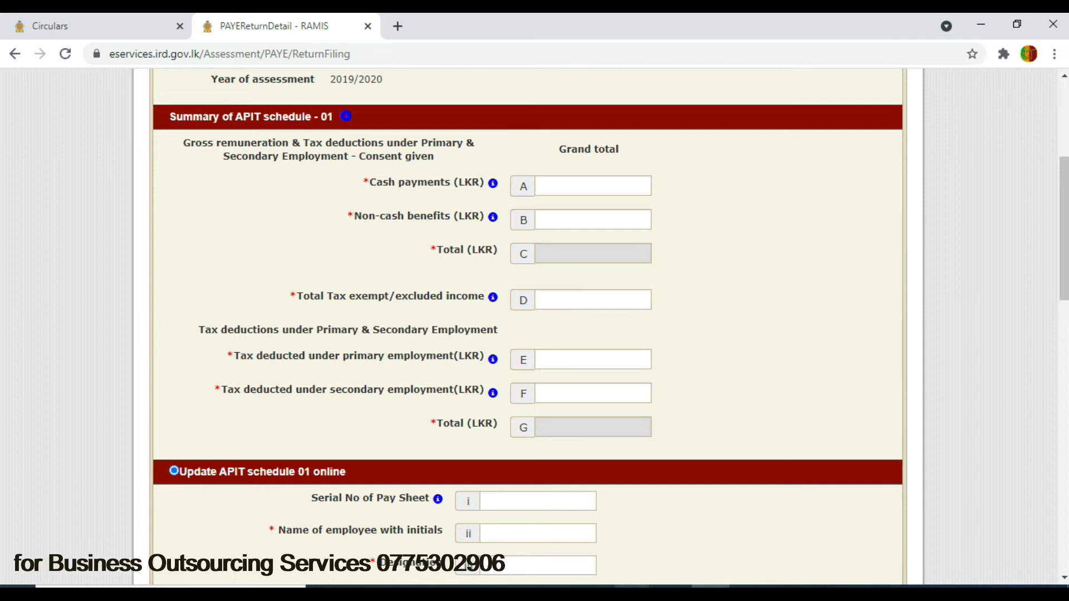
- Review the APIT_SCHEDULE_03 System Administrator row, then open the APIT_001_EST primary declaration
{"action": "mouse_move", "coordinate": [632, 587]}
{"action": "left_click", "coordinate": [458, 537]}
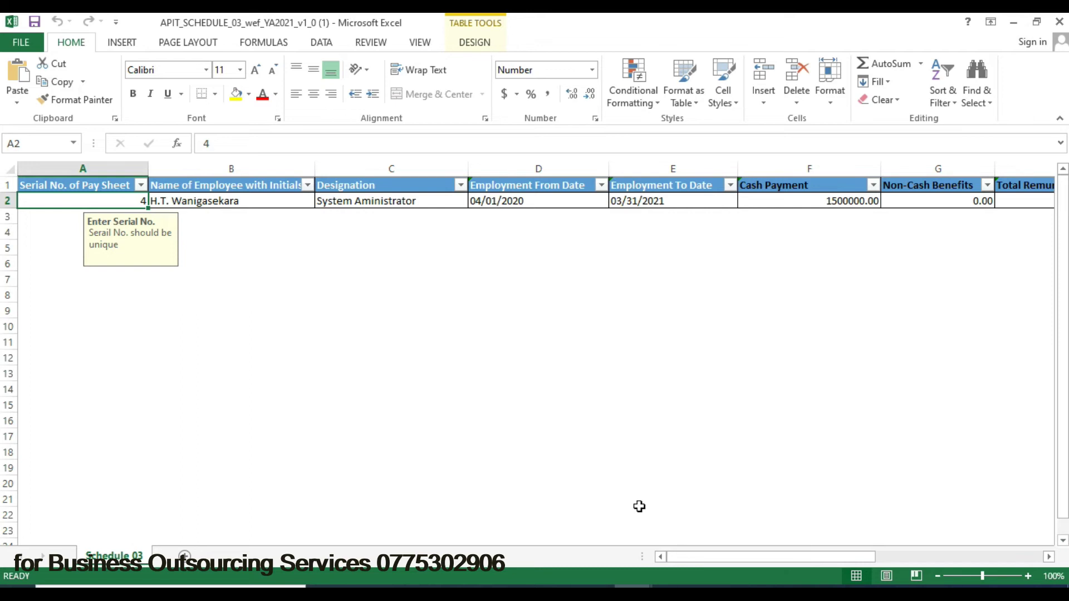
{"action": "mouse_move", "coordinate": [670, 591]}
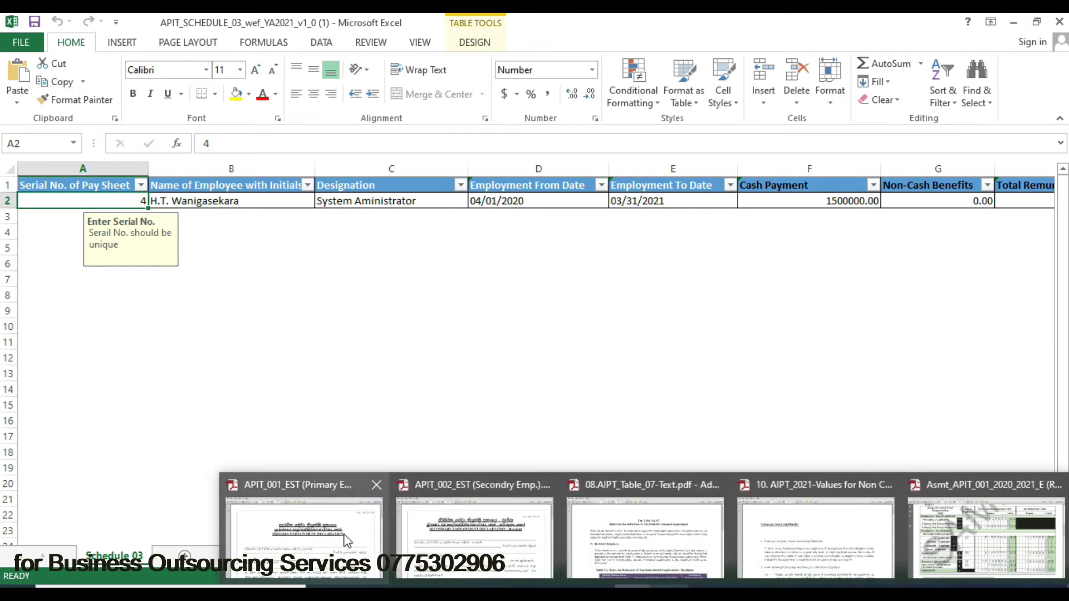
{"action": "left_click", "coordinate": [317, 528]}
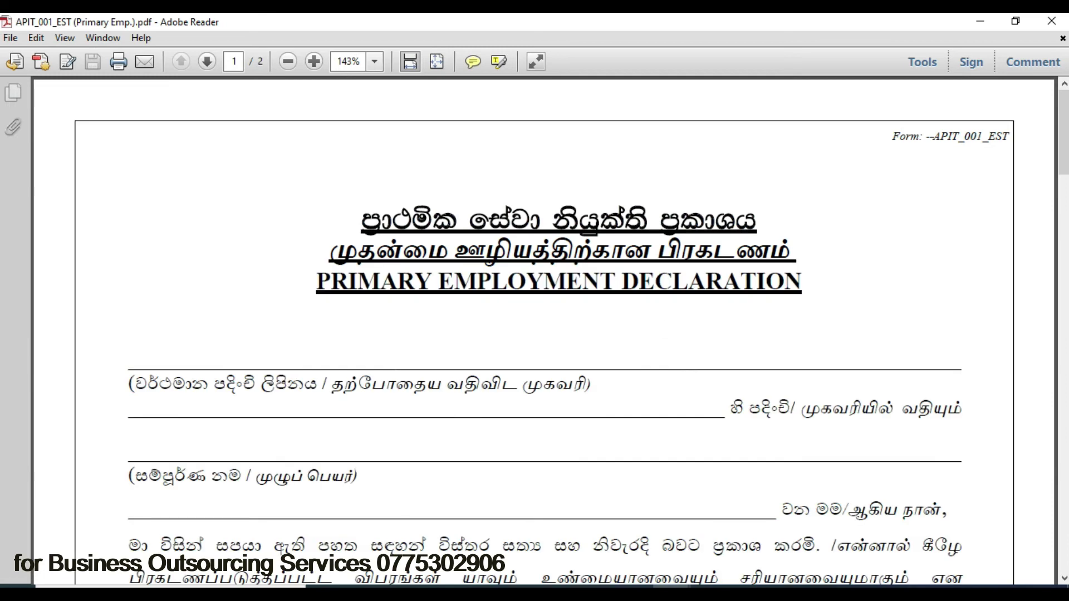
- Read through APIT_001_EST, then APIT_002_EST down to its remuneration range checkboxes
{"action": "left_click_drag", "start_coordinate": [1066, 130], "coordinate": [1060, 278]}
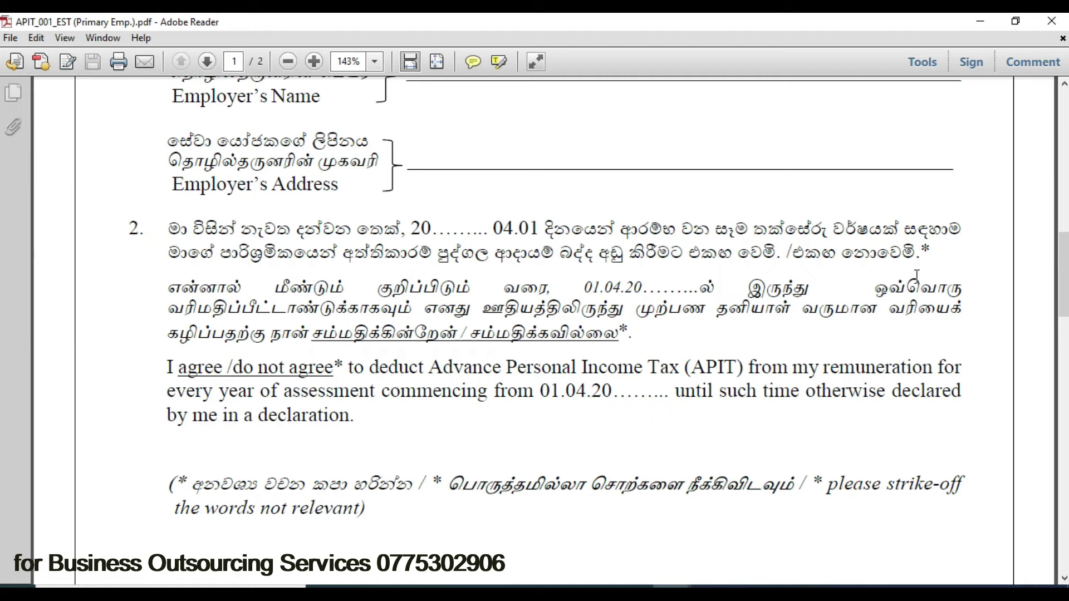
{"action": "left_click_drag", "start_coordinate": [1063, 274], "coordinate": [1063, 132]}
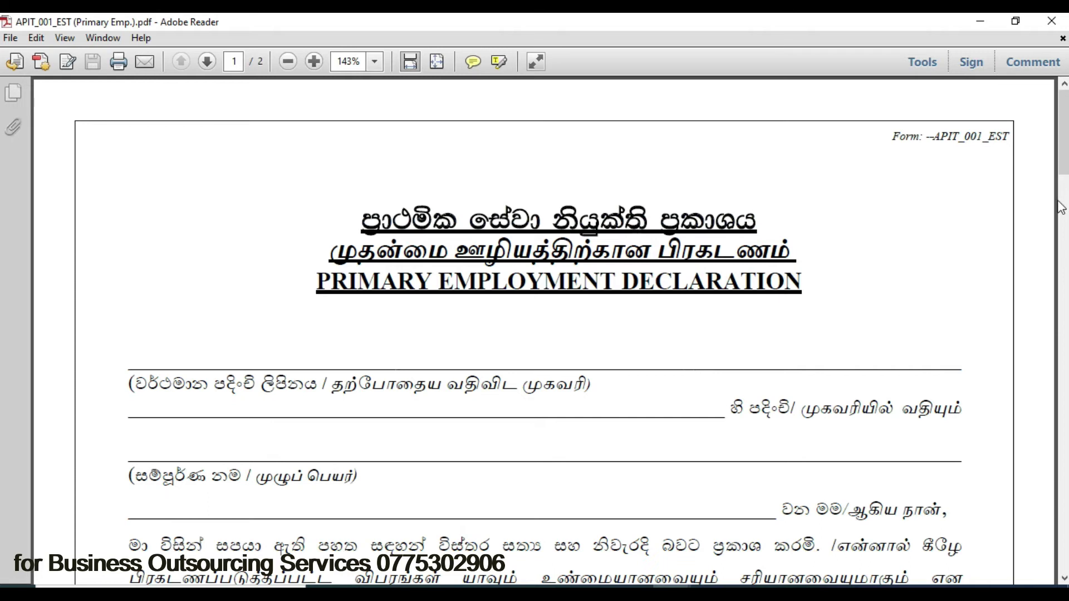
{"action": "mouse_move", "coordinate": [651, 590]}
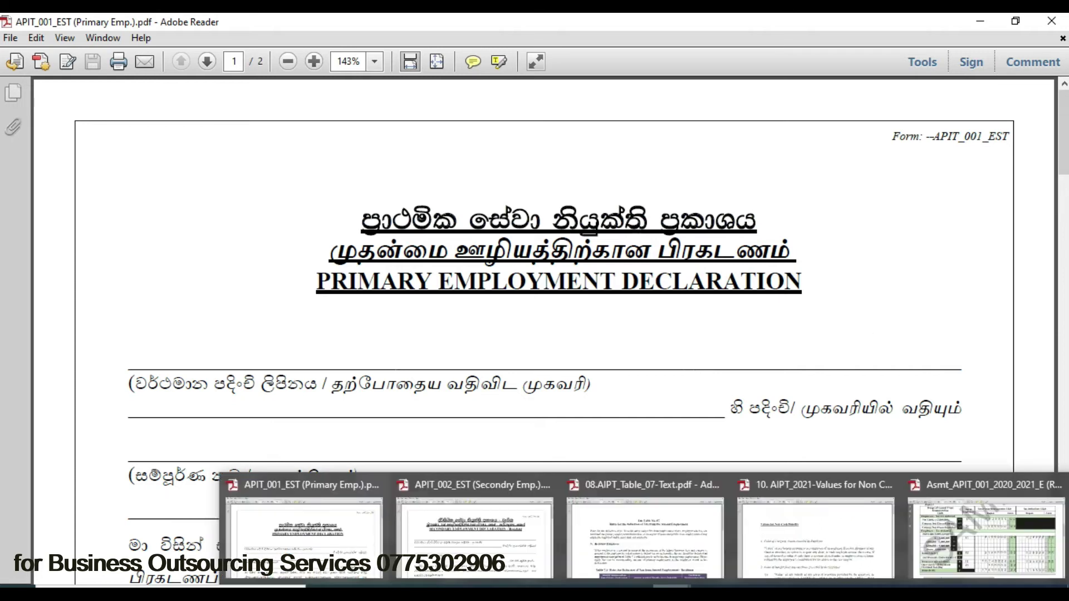
{"action": "left_click", "coordinate": [461, 546]}
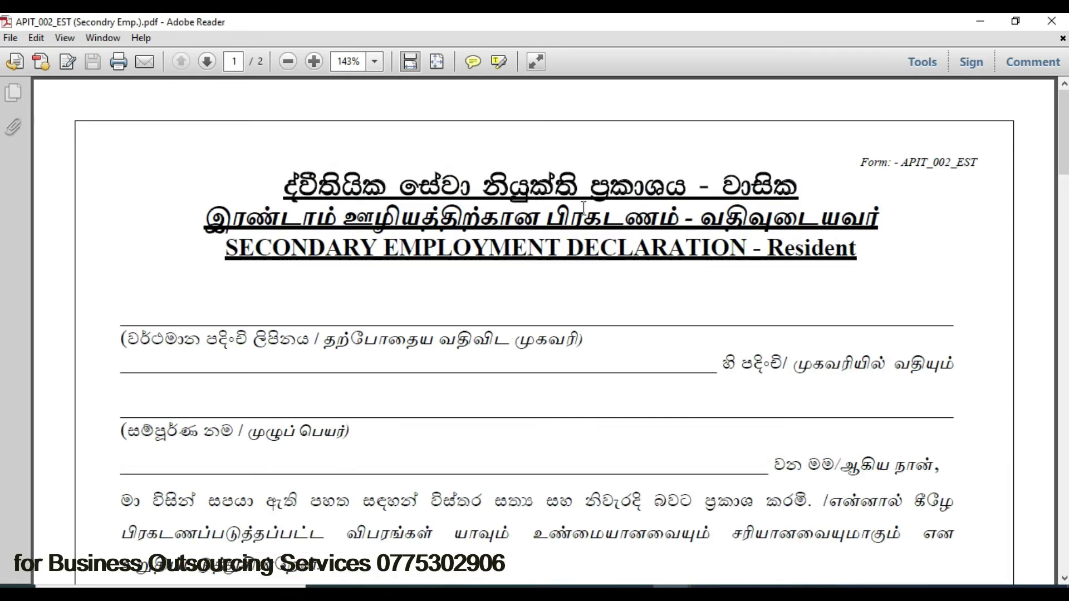
{"action": "left_click_drag", "start_coordinate": [1064, 132], "coordinate": [1063, 200]}
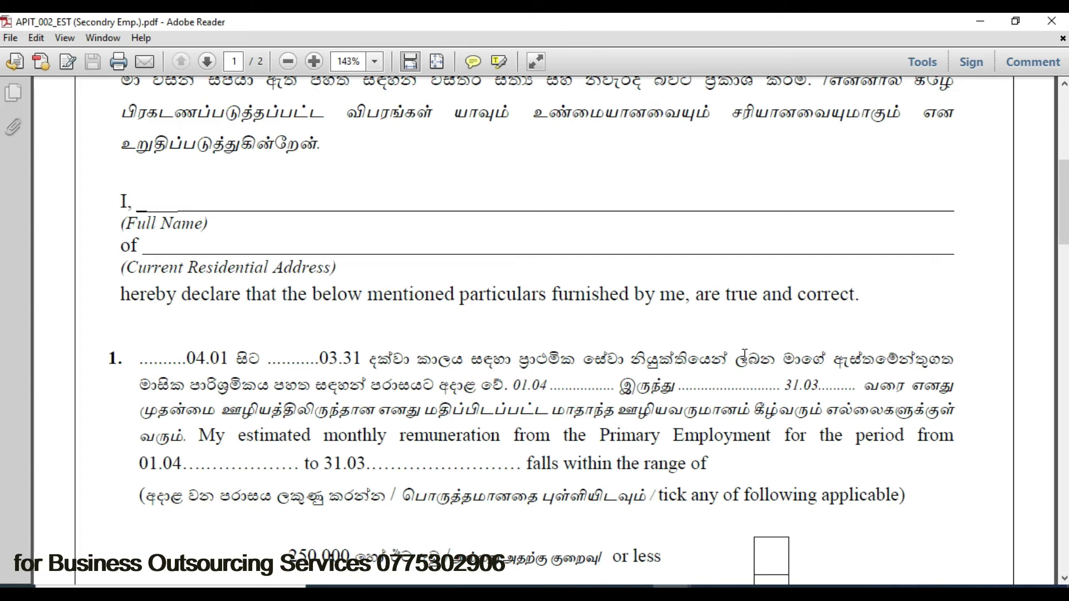
{"action": "left_click_drag", "start_coordinate": [1064, 199], "coordinate": [1064, 255]}
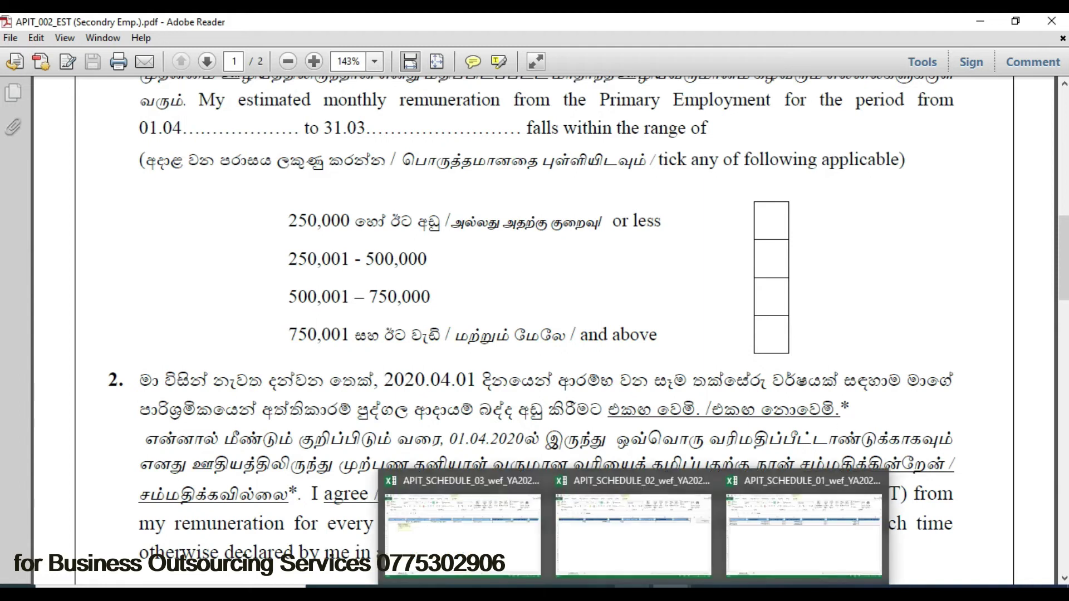
{"action": "left_click", "coordinate": [494, 518]}
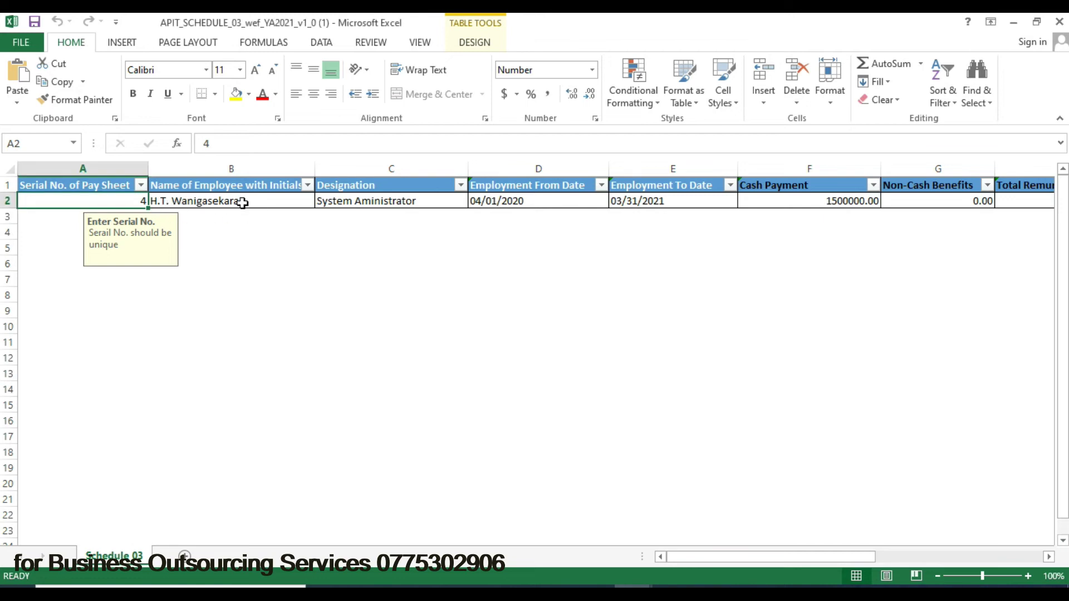
{"action": "left_click", "coordinate": [239, 204]}
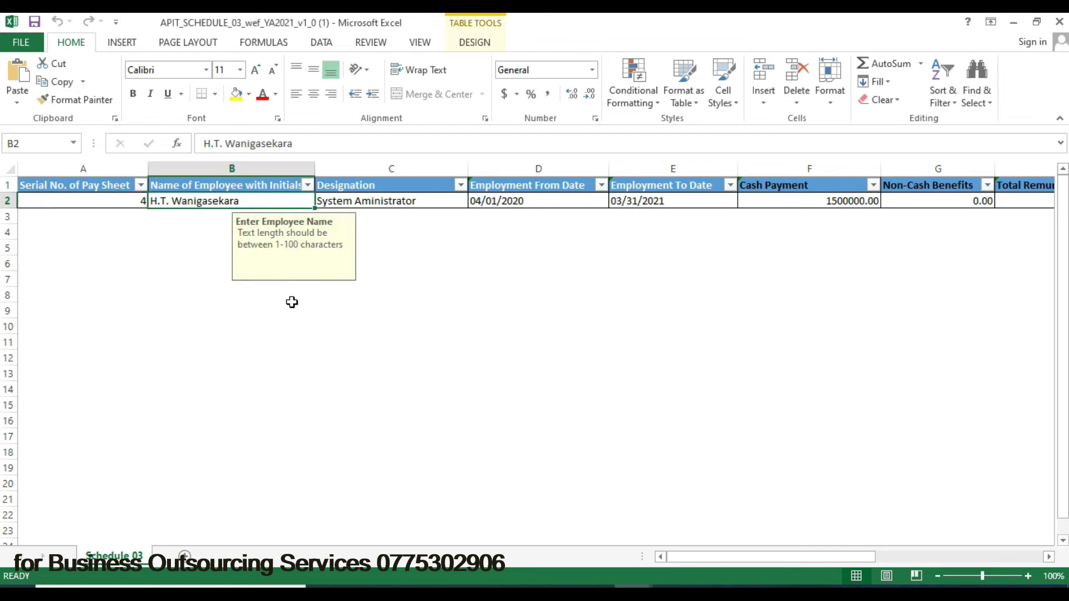
{"action": "key", "text": "Tab"}
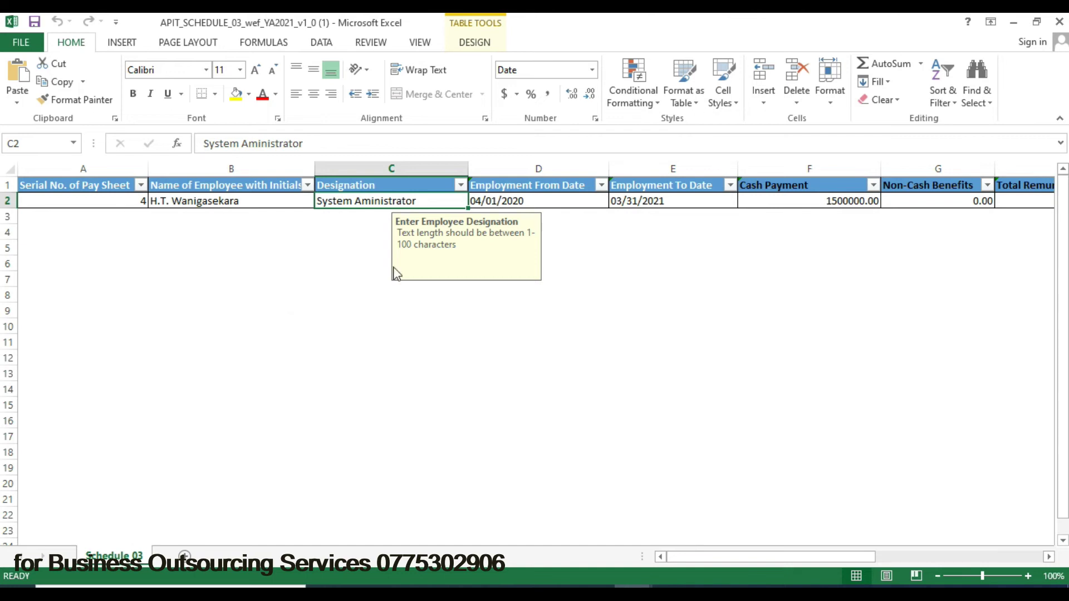
{"action": "left_click", "coordinate": [572, 200]}
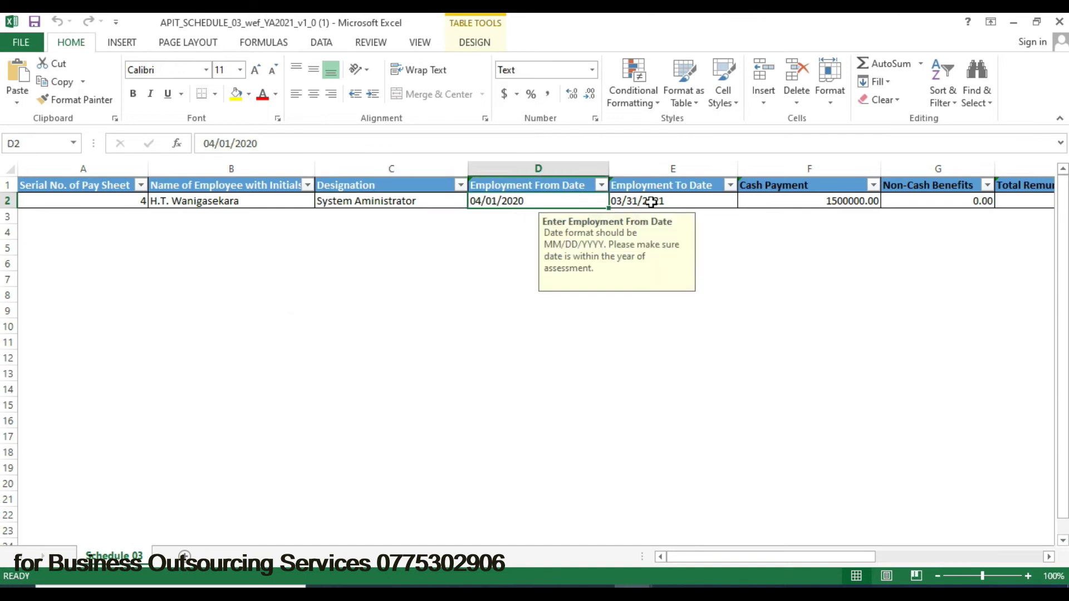
{"action": "left_click", "coordinate": [652, 201]}
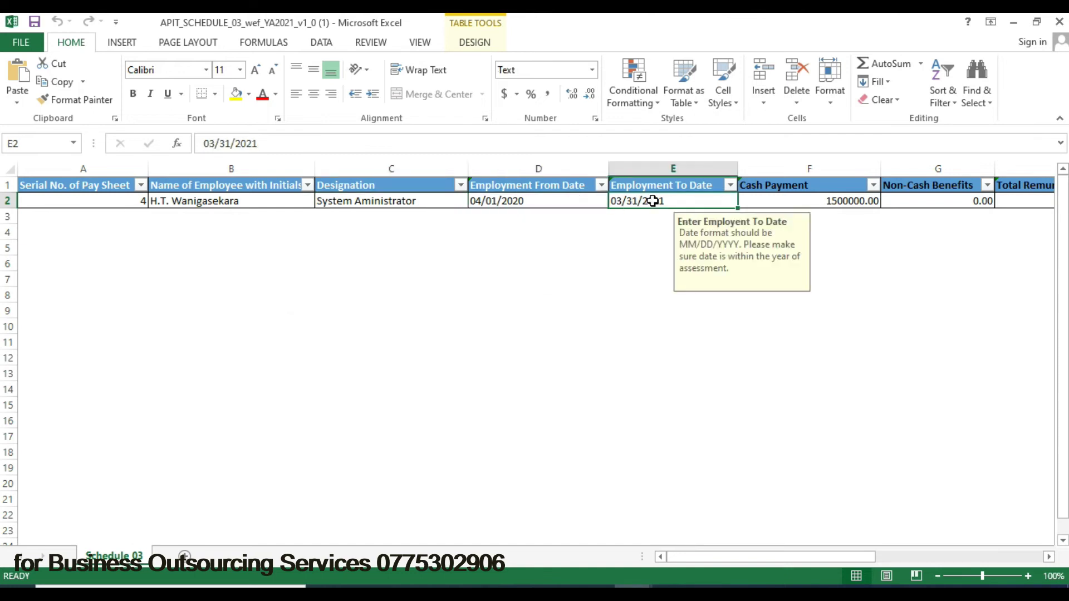
{"action": "left_click", "coordinate": [784, 202]}
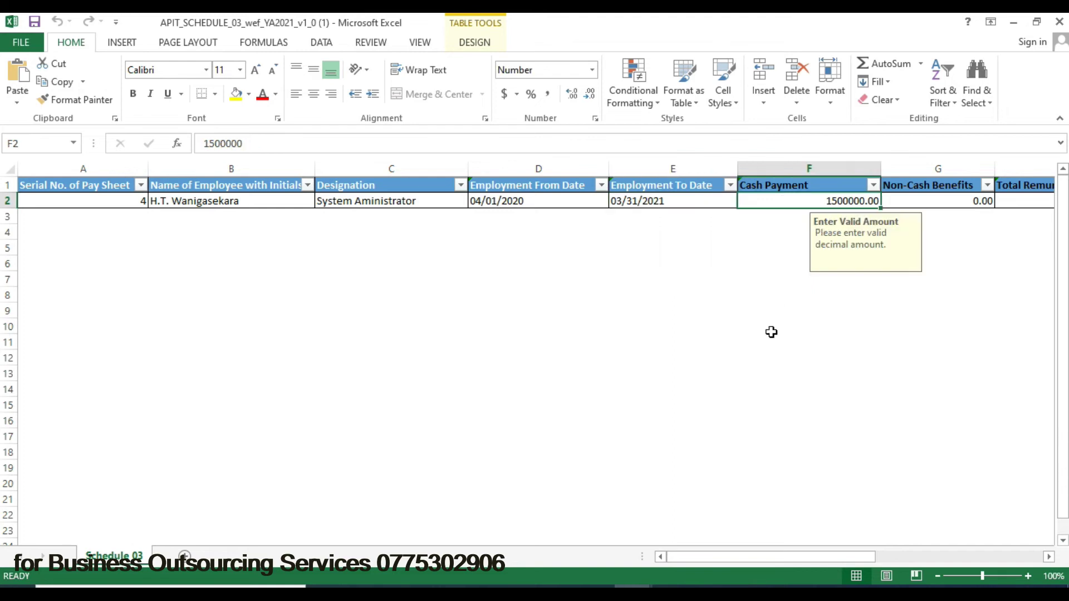
{"action": "left_click_drag", "start_coordinate": [773, 556], "coordinate": [823, 557]}
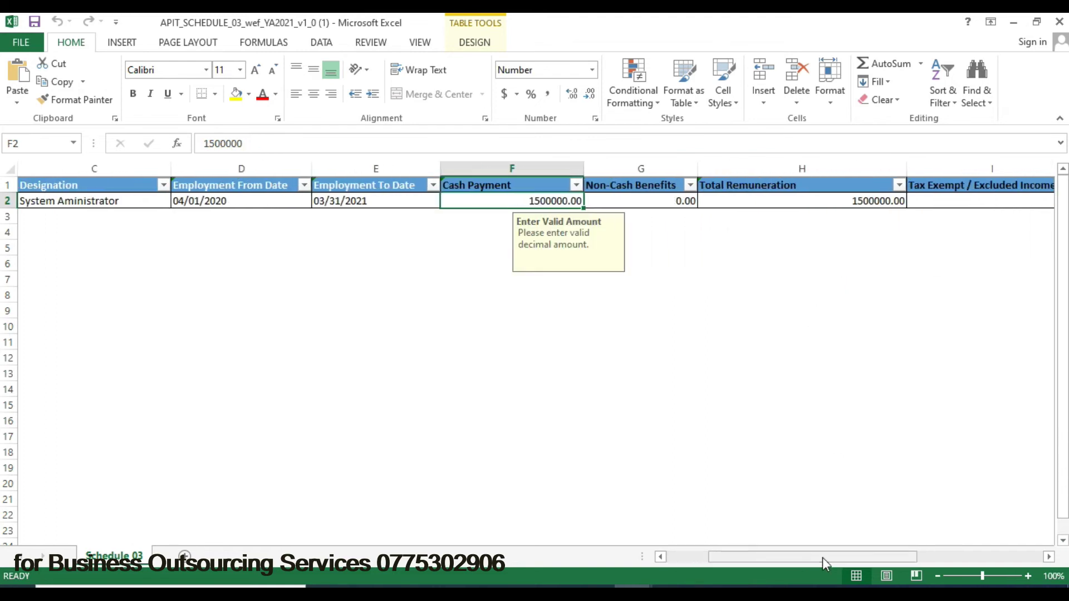
{"action": "left_click", "coordinate": [646, 202]}
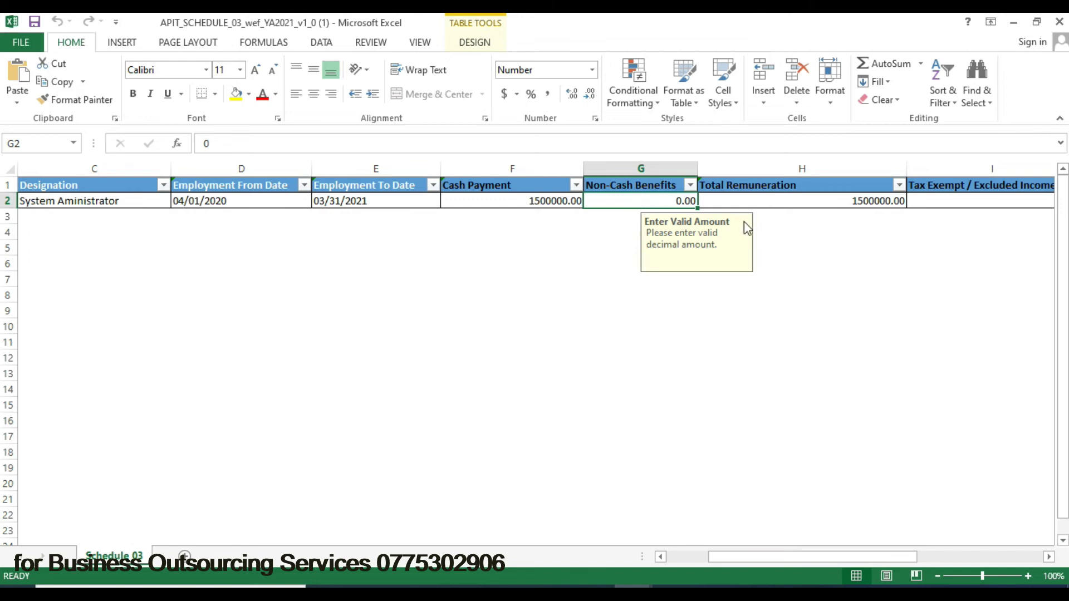
{"action": "left_click", "coordinate": [765, 200]}
{"action": "left_click", "coordinate": [665, 202]}
{"action": "mouse_move", "coordinate": [651, 593]}
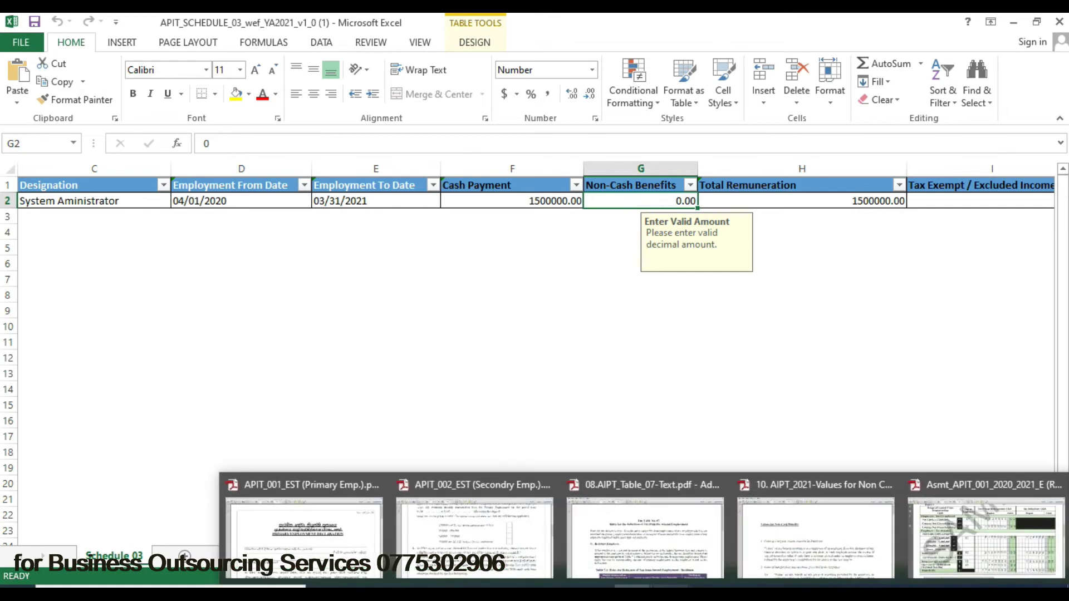
{"action": "left_click", "coordinate": [784, 545]}
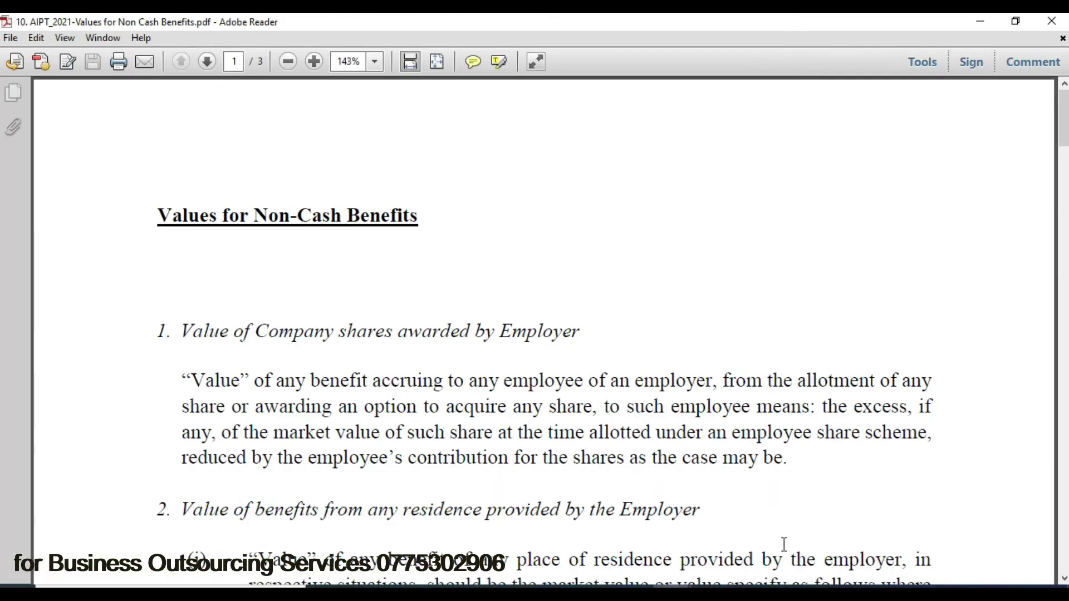
{"action": "left_click_drag", "start_coordinate": [1064, 114], "coordinate": [1066, 163]}
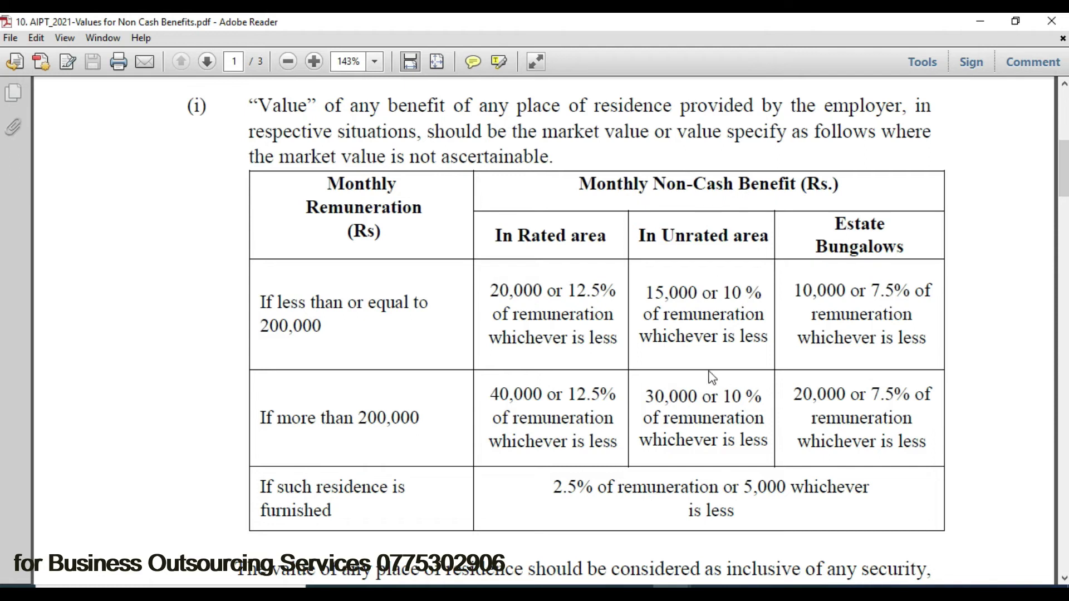
{"action": "left_click_drag", "start_coordinate": [1064, 172], "coordinate": [1065, 292]}
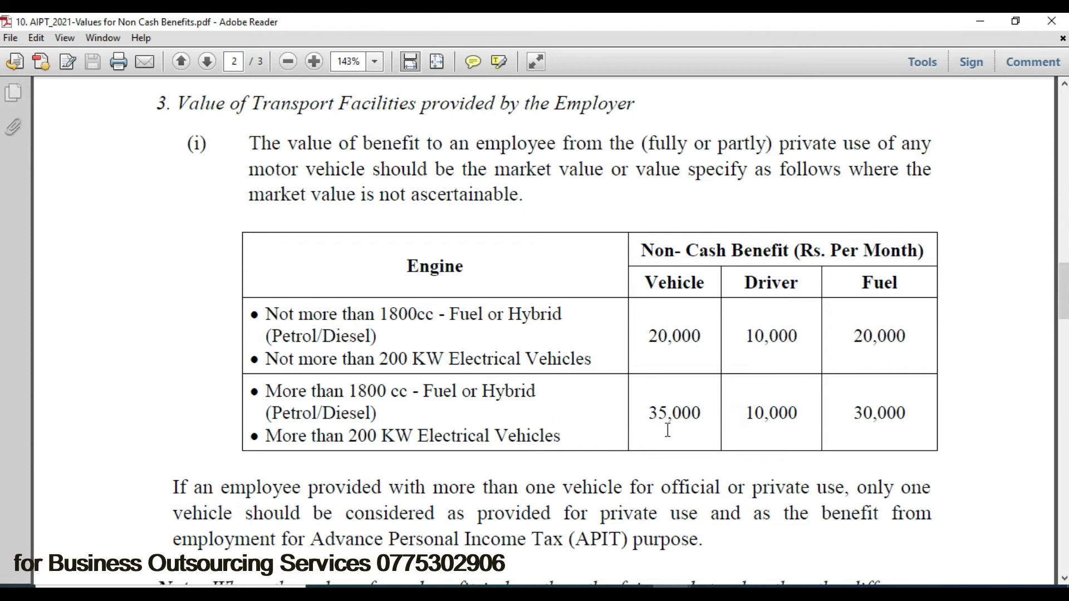
{"action": "left_click_drag", "start_coordinate": [1062, 300], "coordinate": [1062, 118]}
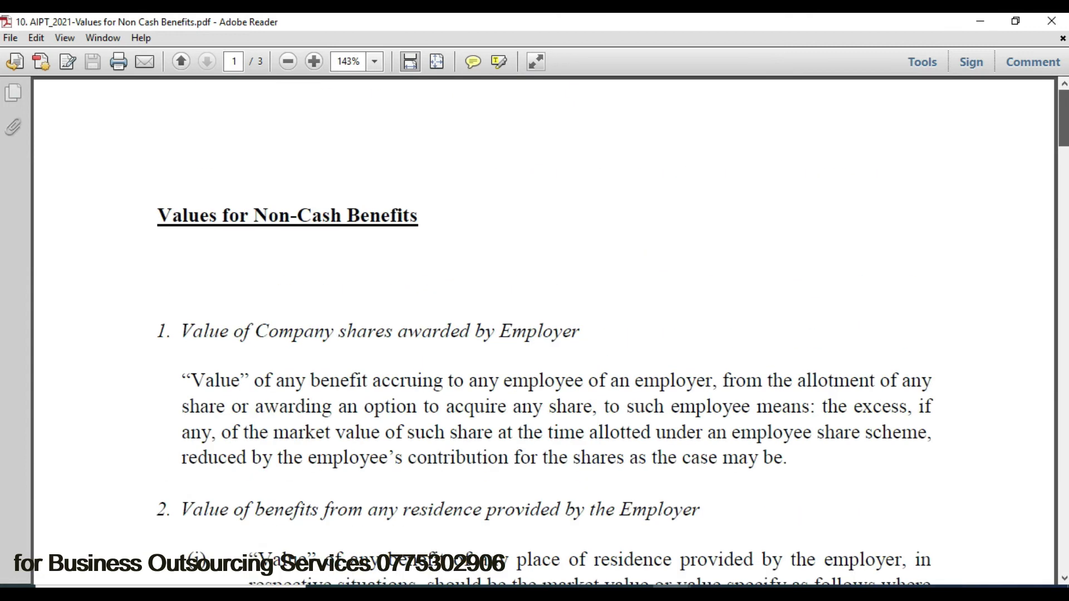
{"action": "mouse_move", "coordinate": [631, 593]}
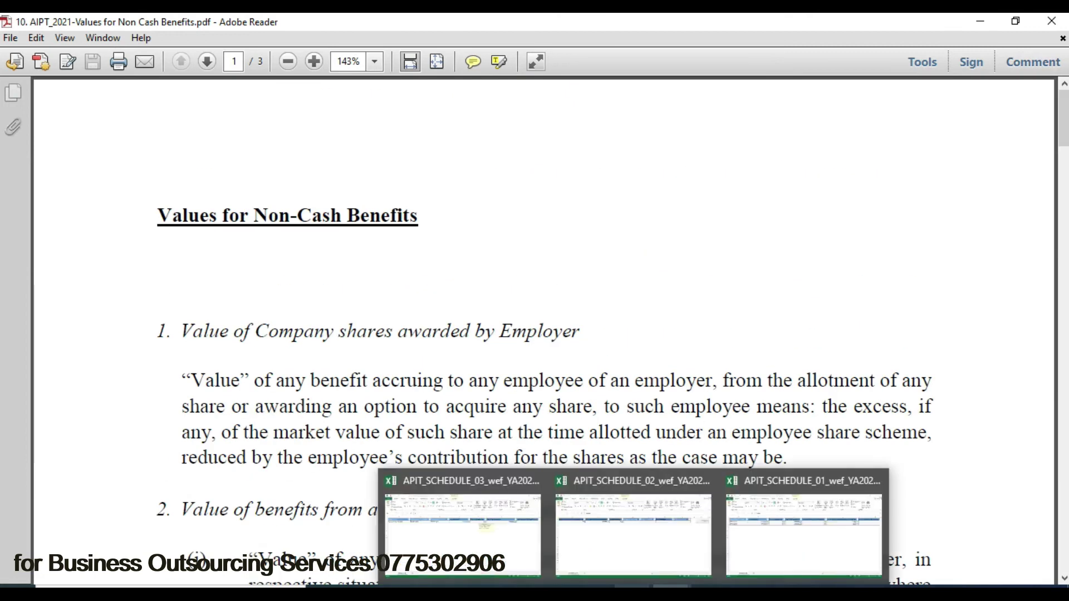
{"action": "left_click", "coordinate": [441, 537]}
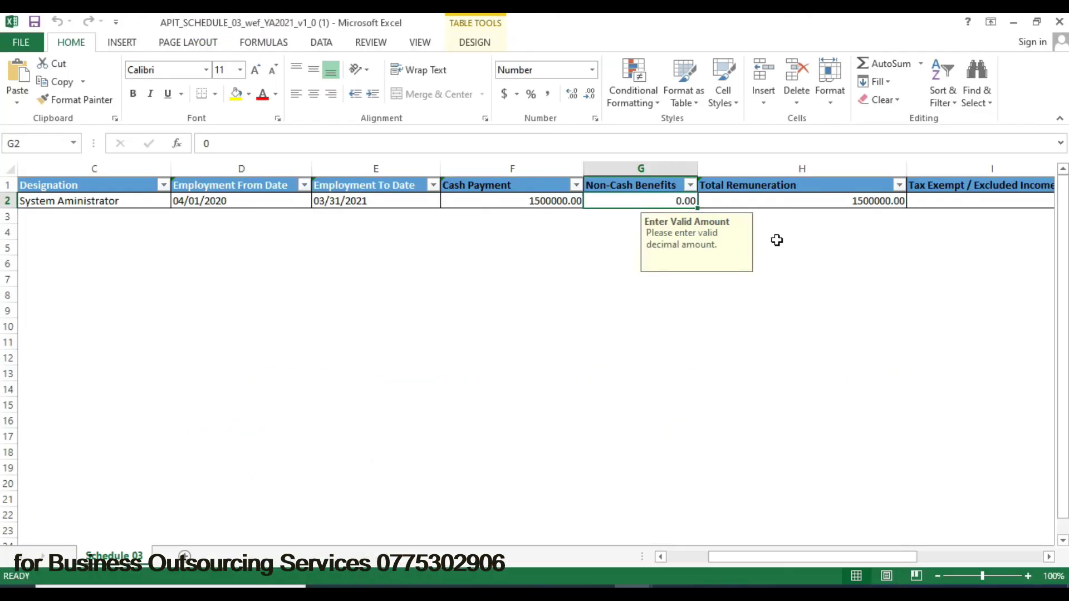
- Check Schedule 03's remuneration and exempt income cells, keeping employment type as Secondary Employment
{"action": "left_click", "coordinate": [835, 204]}
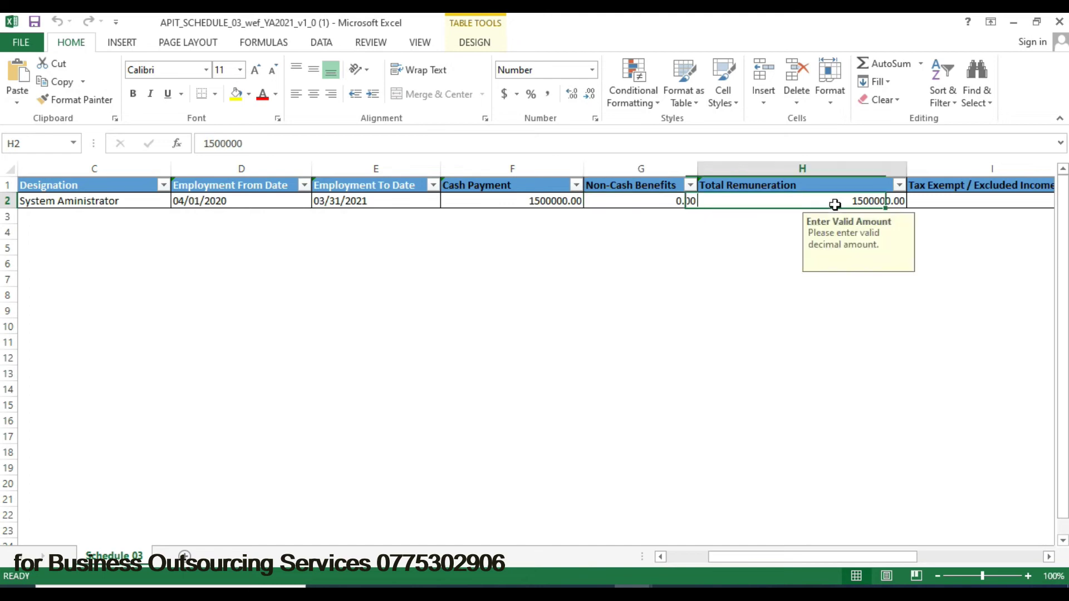
{"action": "left_click", "coordinate": [950, 199]}
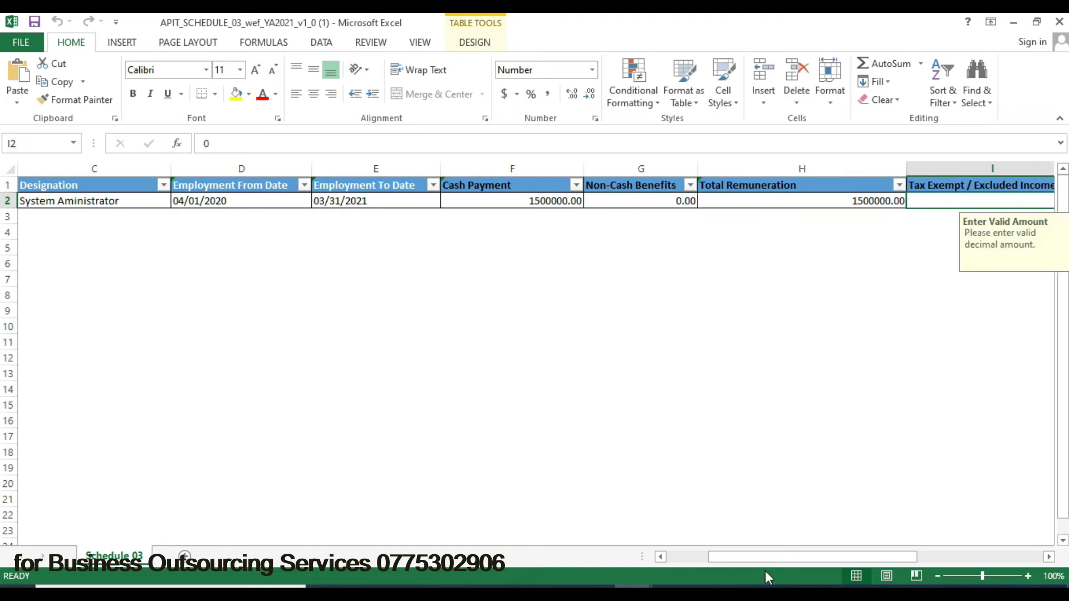
{"action": "left_click_drag", "start_coordinate": [760, 556], "coordinate": [836, 556]}
{"action": "left_click", "coordinate": [699, 203]}
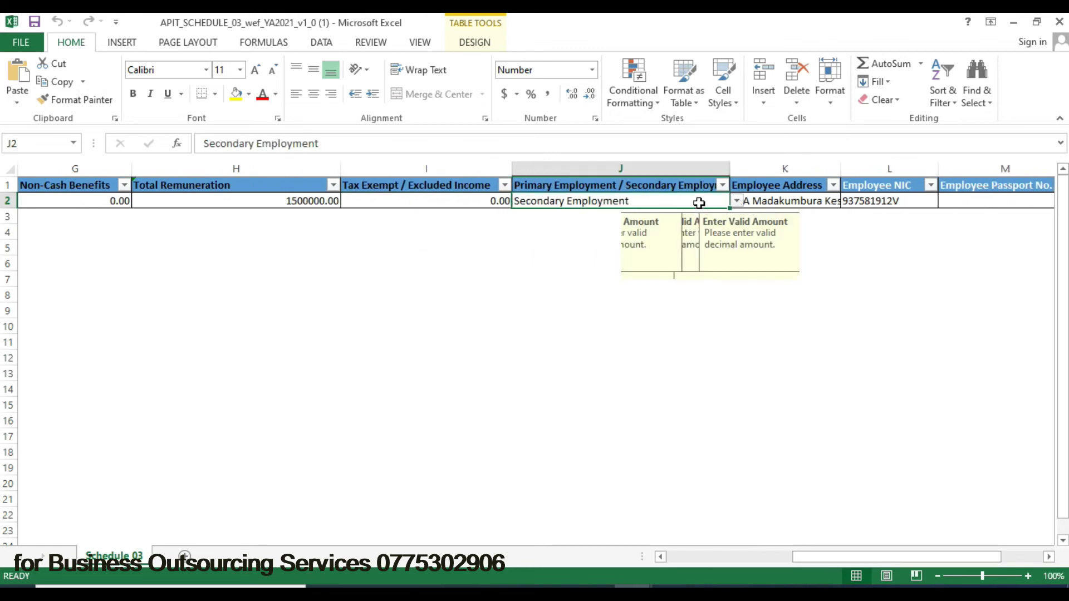
{"action": "left_click", "coordinate": [736, 201]}
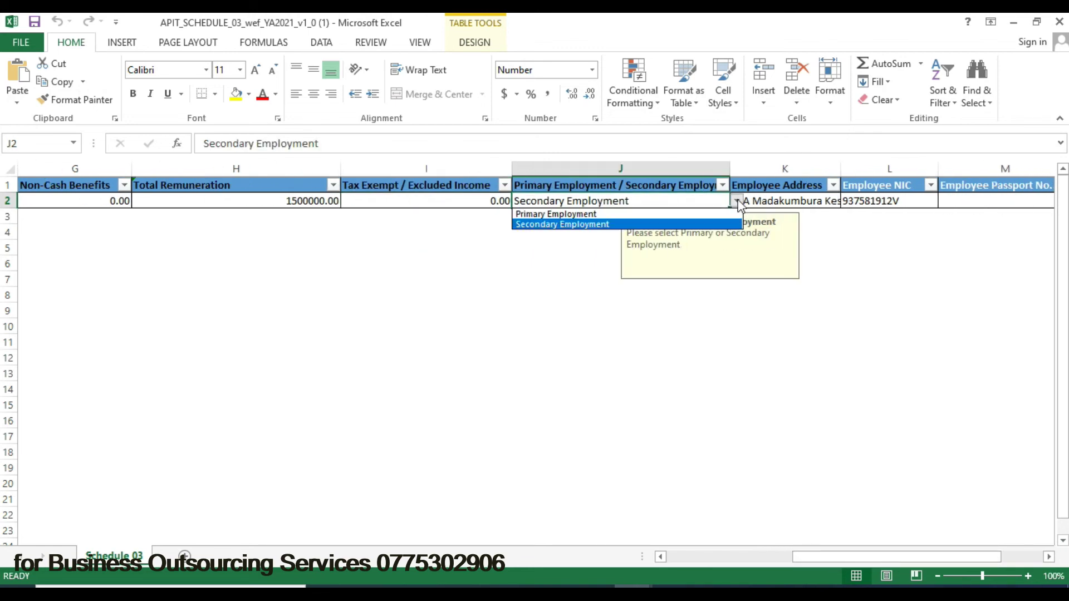
{"action": "left_click", "coordinate": [685, 225]}
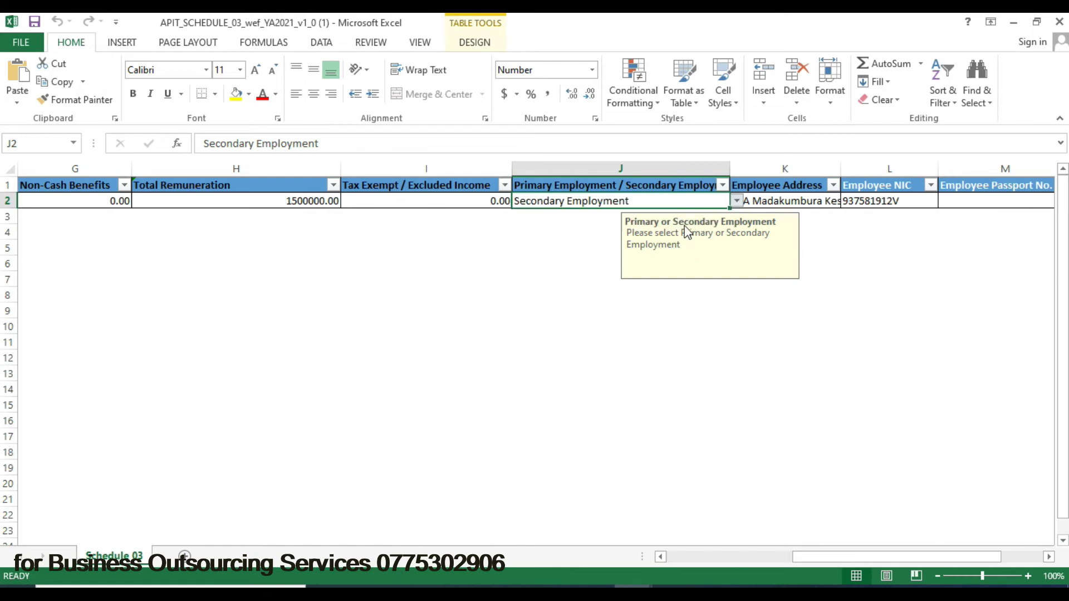
- Review the employee address, NIC and cash payment cells, then bring forward the Asmt_APIT_001 PDF
{"action": "left_click", "coordinate": [781, 201]}
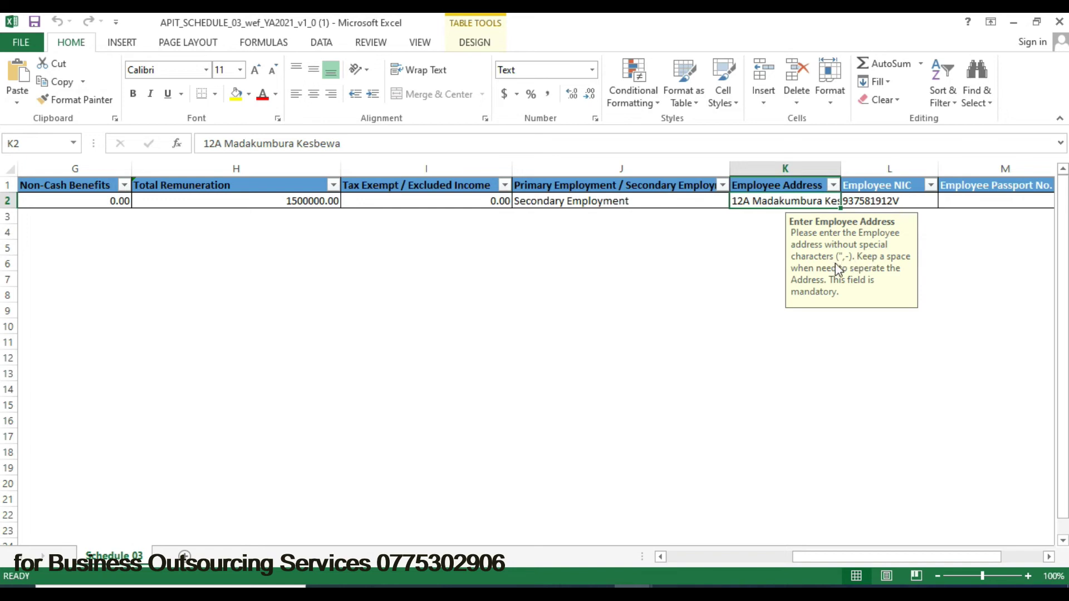
{"action": "left_click", "coordinate": [898, 200]}
{"action": "left_click_drag", "start_coordinate": [819, 559], "coordinate": [862, 557]}
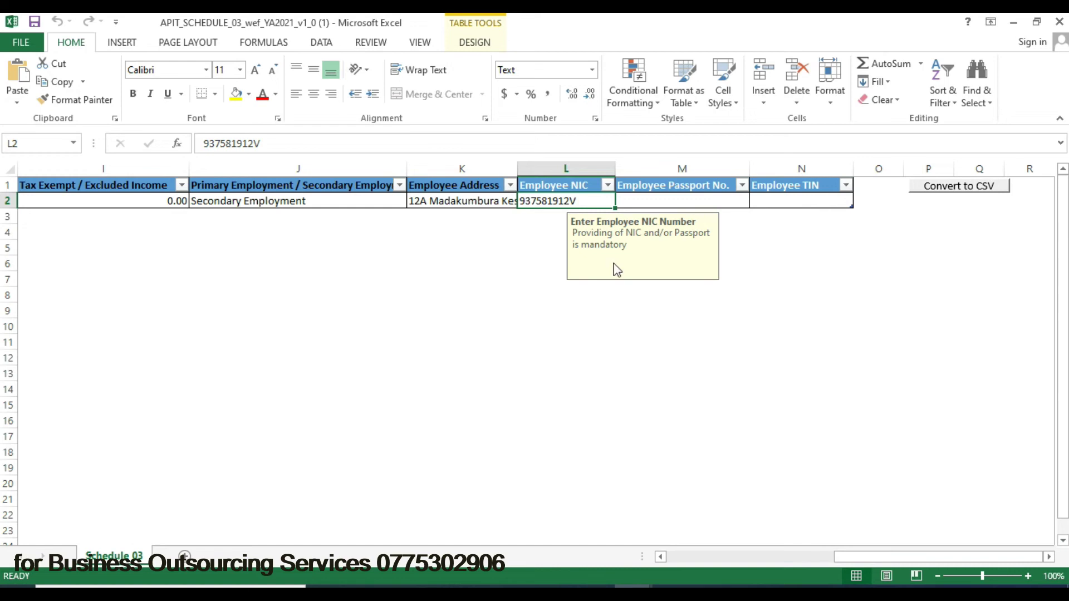
{"action": "left_click_drag", "start_coordinate": [897, 553], "coordinate": [672, 549]}
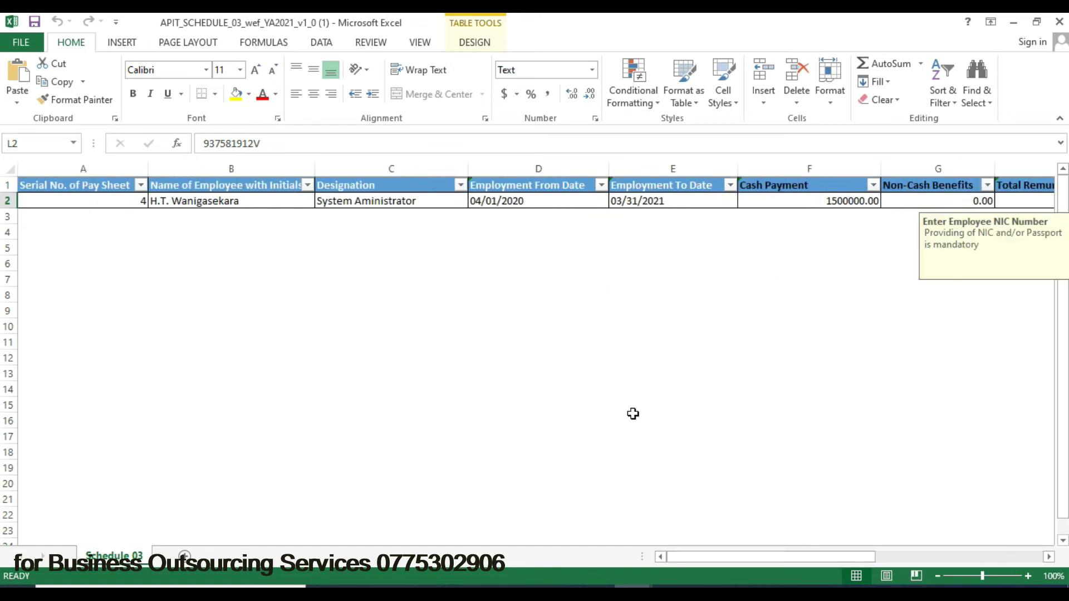
{"action": "left_click", "coordinate": [802, 204]}
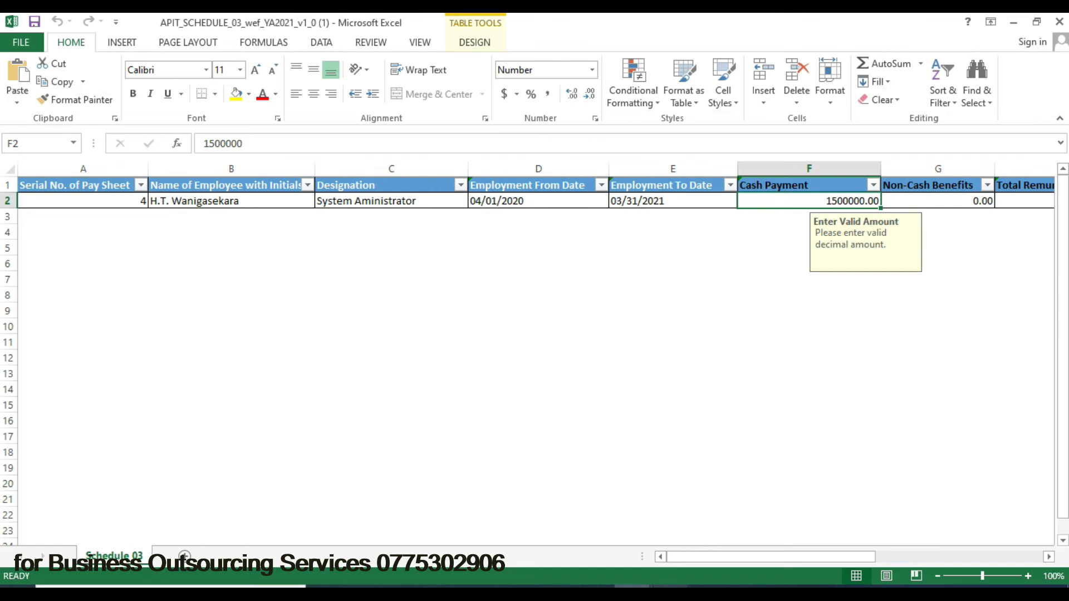
{"action": "mouse_move", "coordinate": [670, 594]}
{"action": "left_click", "coordinate": [975, 536]}
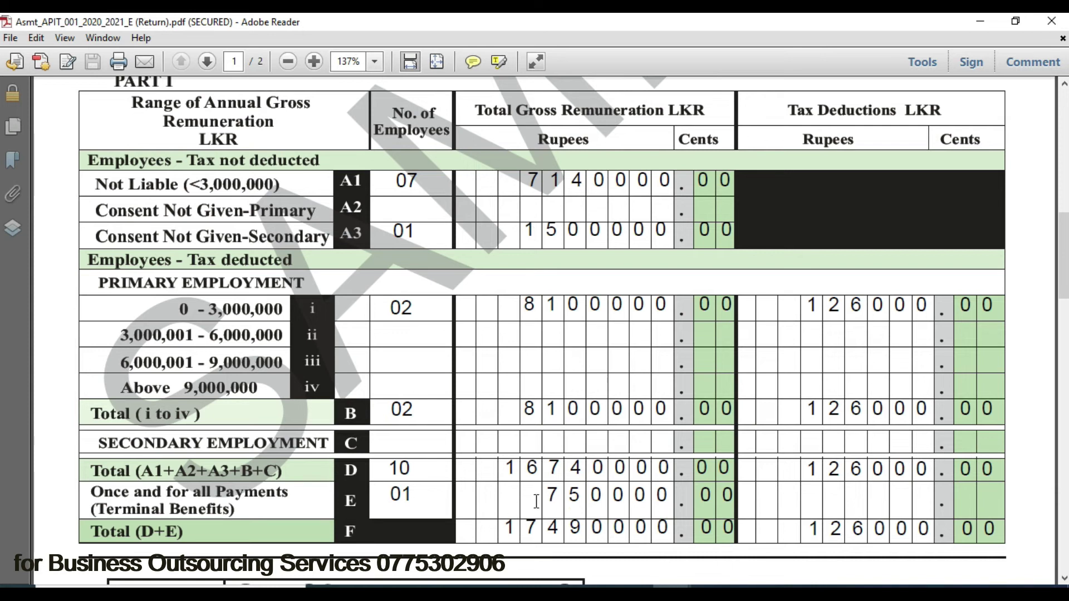
- Glance at the Schedule 02 workbook and return to the sample APIT return PDF
{"action": "mouse_move", "coordinate": [651, 586]}
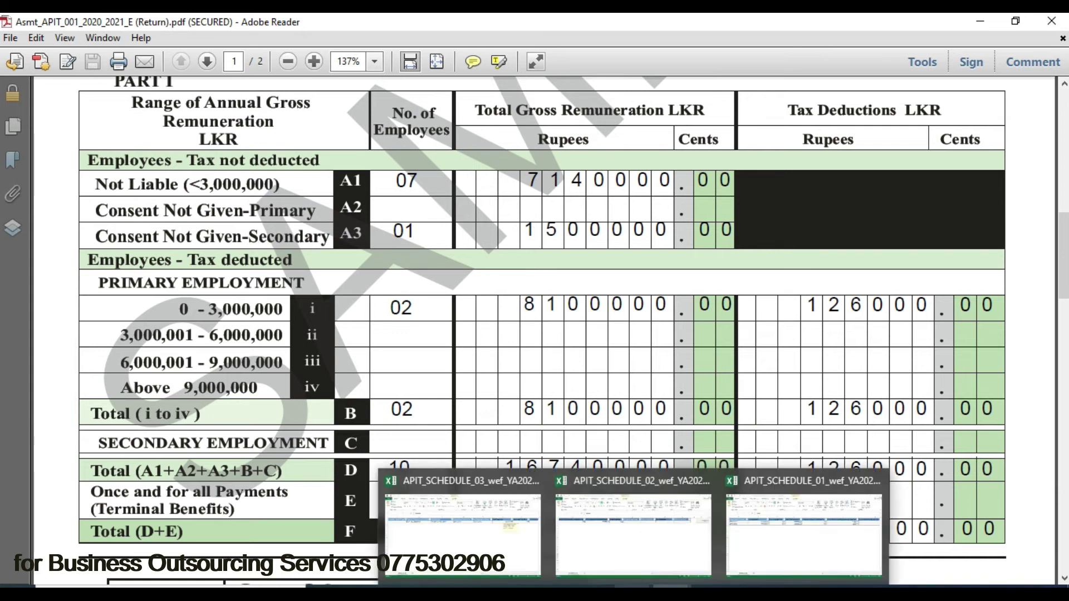
{"action": "left_click", "coordinate": [672, 520]}
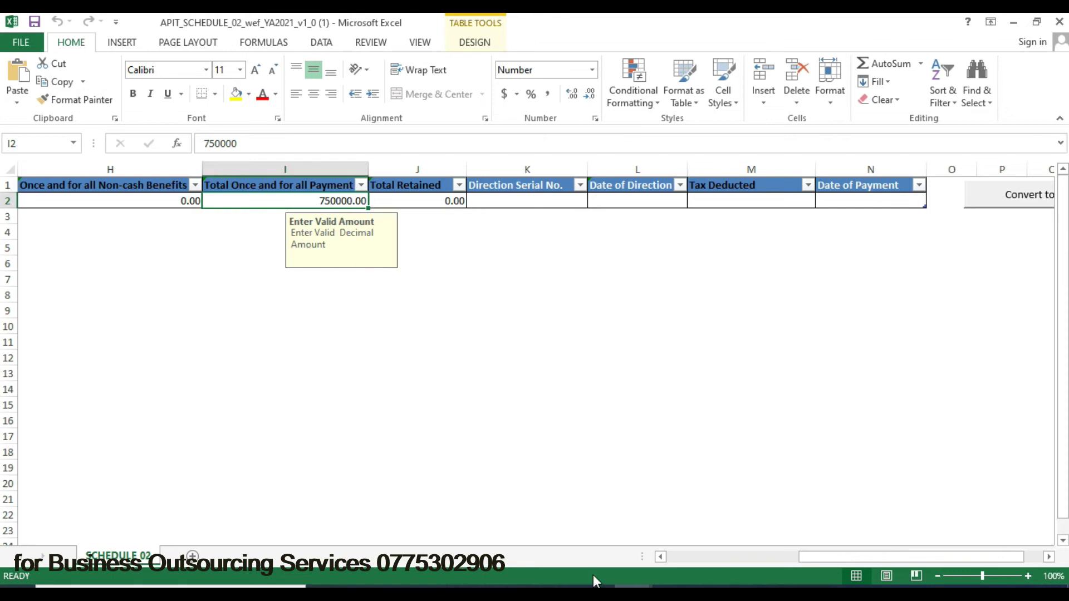
{"action": "mouse_move", "coordinate": [651, 585]}
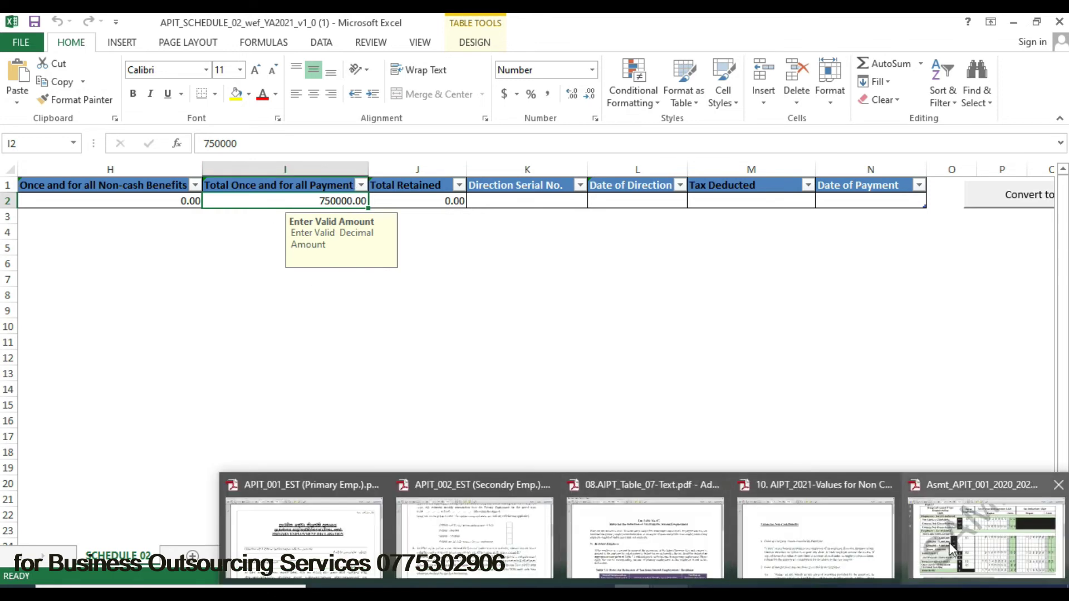
{"action": "left_click", "coordinate": [978, 523]}
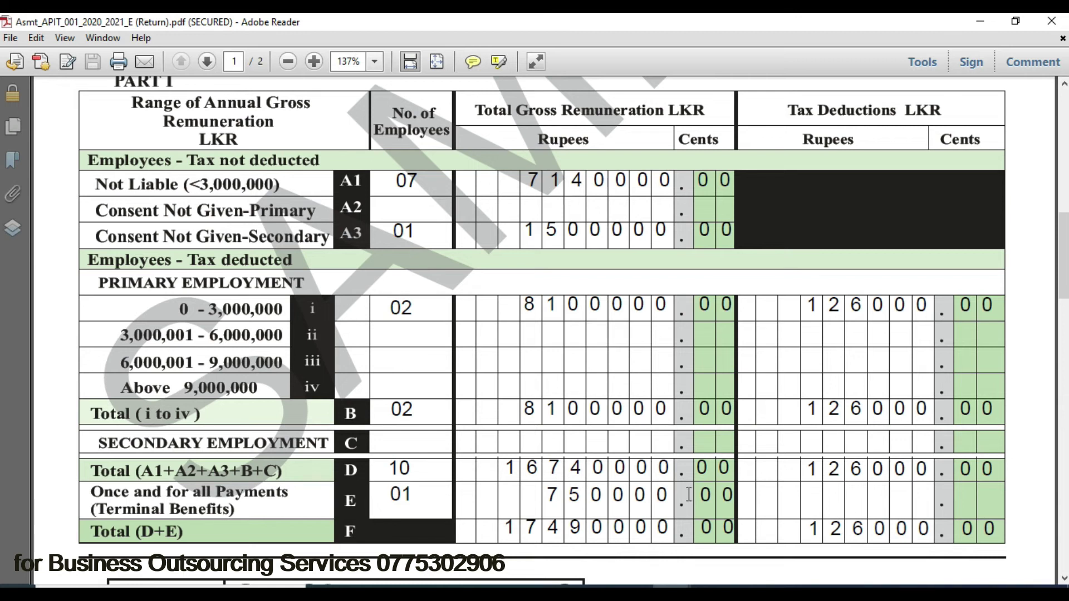
- Scroll through Part II's monthly remuneration and tax figures and totals, then switch to RAMIS
{"action": "left_click_drag", "start_coordinate": [1065, 232], "coordinate": [1057, 373]}
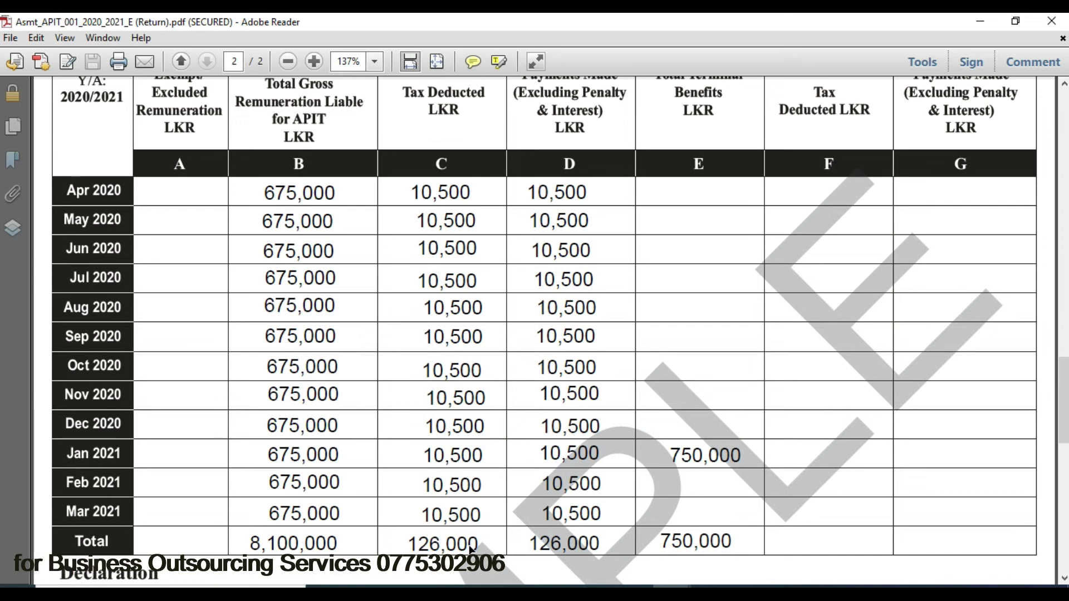
{"action": "scroll", "coordinate": [996, 293], "scroll_direction": "up", "scroll_amount": 10}
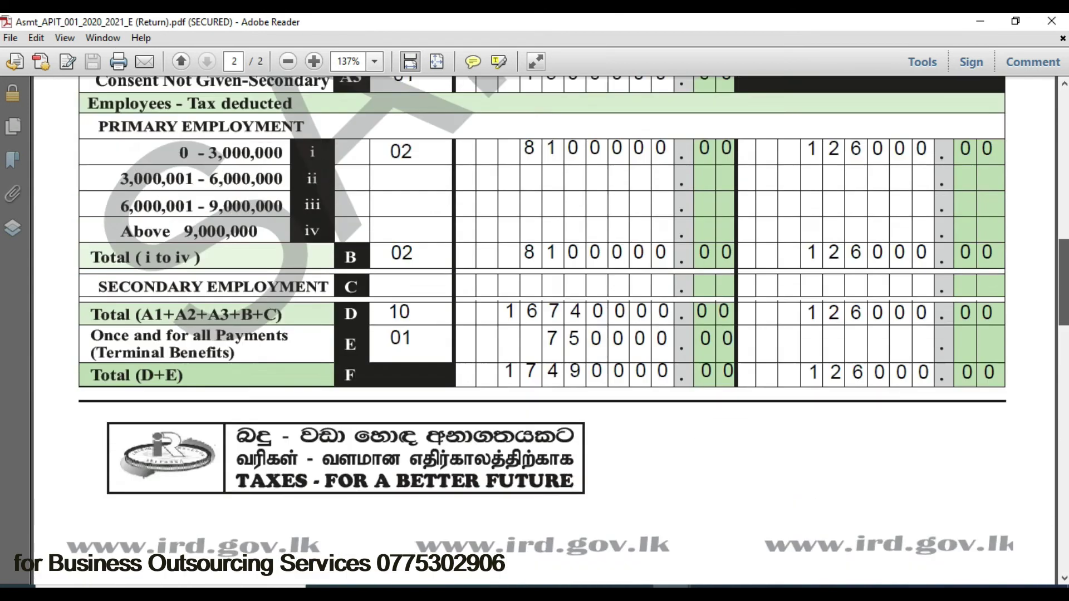
{"action": "scroll", "coordinate": [573, 354], "scroll_direction": "up", "scroll_amount": 1}
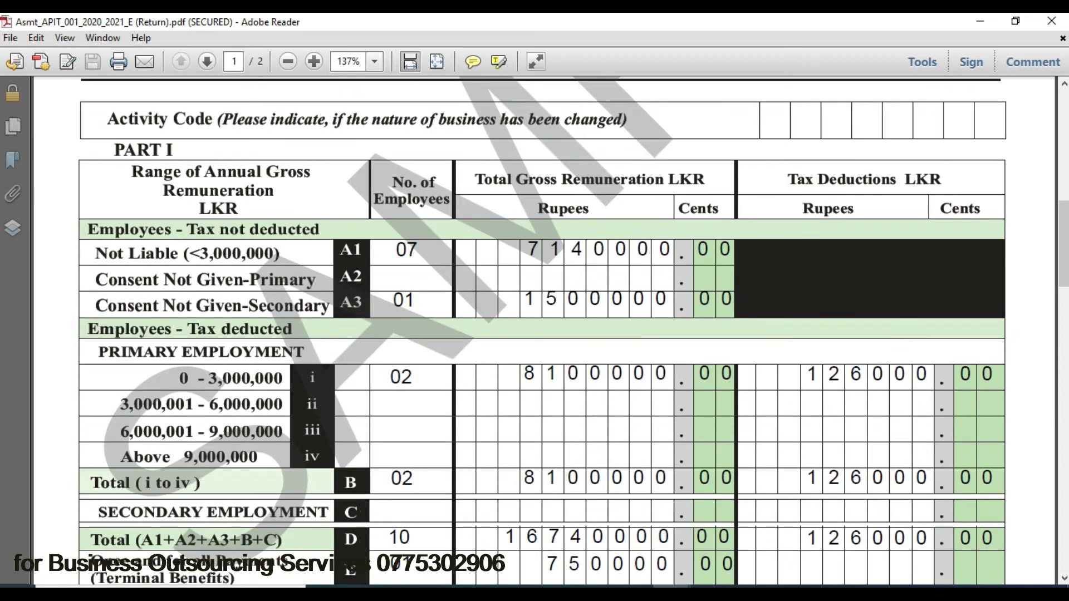
{"action": "left_click_drag", "start_coordinate": [1062, 215], "coordinate": [1062, 382]}
{"action": "scroll", "coordinate": [687, 299], "scroll_direction": "up", "scroll_amount": 3}
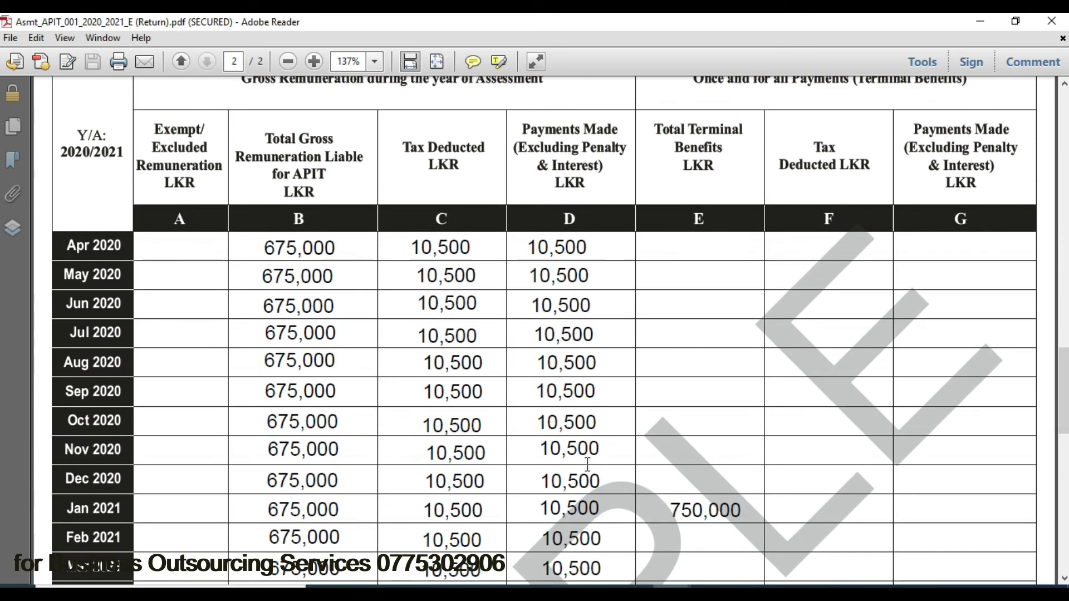
{"action": "scroll", "coordinate": [544, 334], "scroll_direction": "down", "scroll_amount": 3}
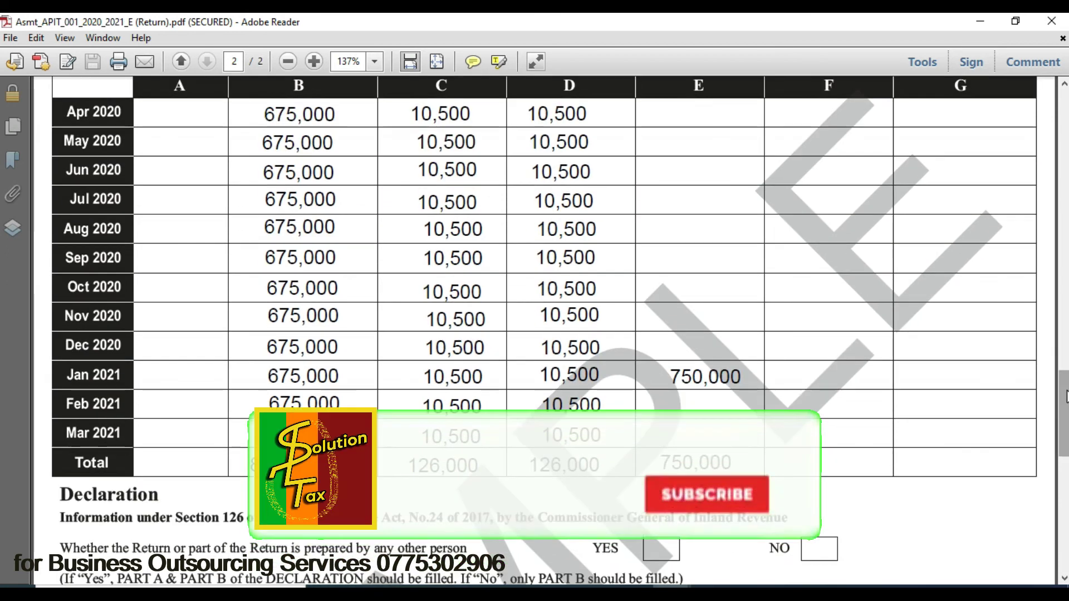
{"action": "scroll", "coordinate": [545, 334], "scroll_direction": "up", "scroll_amount": 2}
{"action": "scroll", "coordinate": [716, 301], "scroll_direction": "up", "scroll_amount": 3}
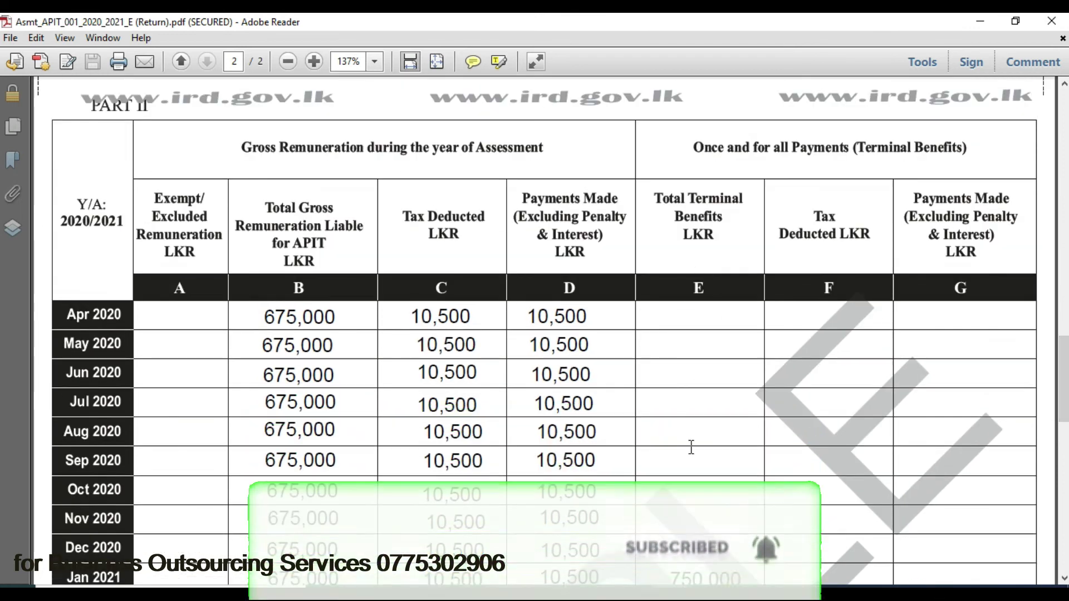
{"action": "scroll", "coordinate": [695, 440], "scroll_direction": "down", "scroll_amount": 3}
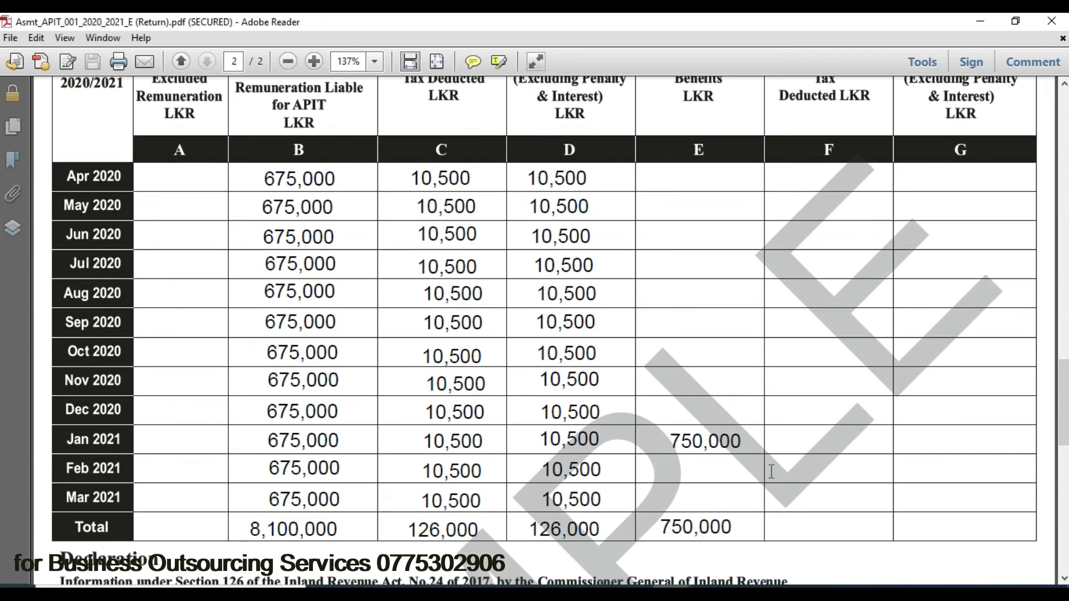
{"action": "mouse_move", "coordinate": [1063, 384]}
{"action": "left_mouse_down"}
{"action": "mouse_move", "coordinate": [1063, 410]}
{"action": "mouse_move", "coordinate": [1063, 365]}
{"action": "mouse_move", "coordinate": [1063, 388]}
{"action": "left_mouse_up"}
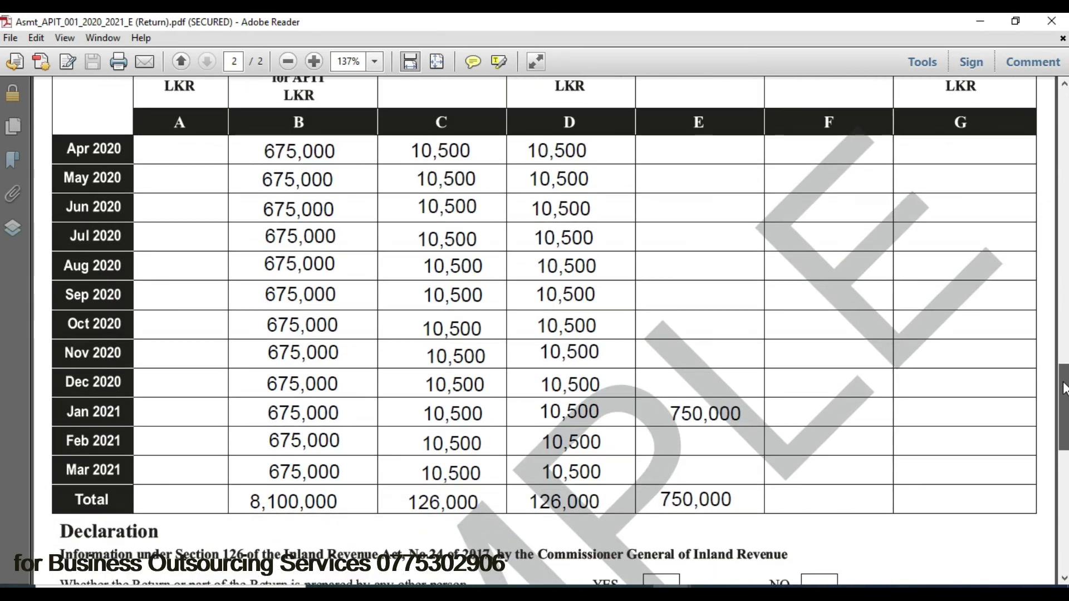
{"action": "mouse_move", "coordinate": [710, 586]}
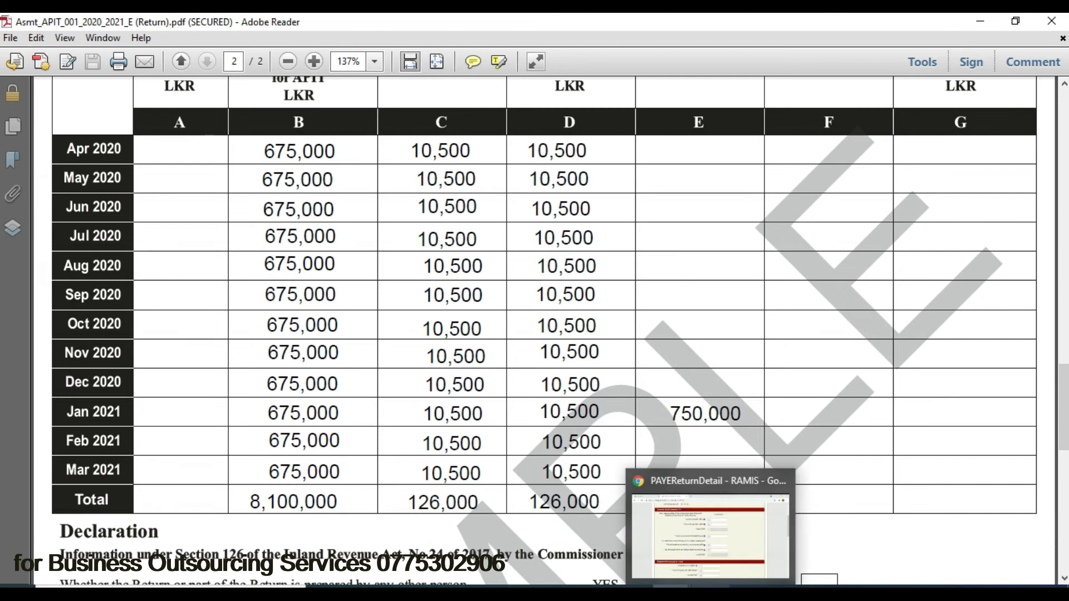
{"action": "left_click", "coordinate": [700, 532]}
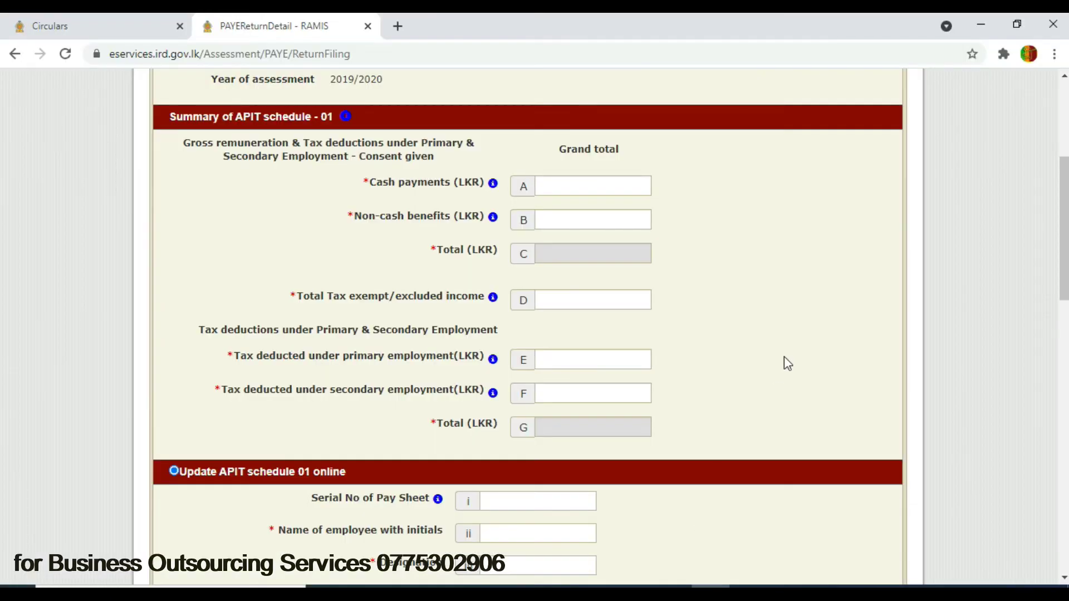
- Enter 0 in schedule 01 summary fields A, B, D, E and F, leaving both totals 0.00
{"action": "left_click", "coordinate": [610, 181]}
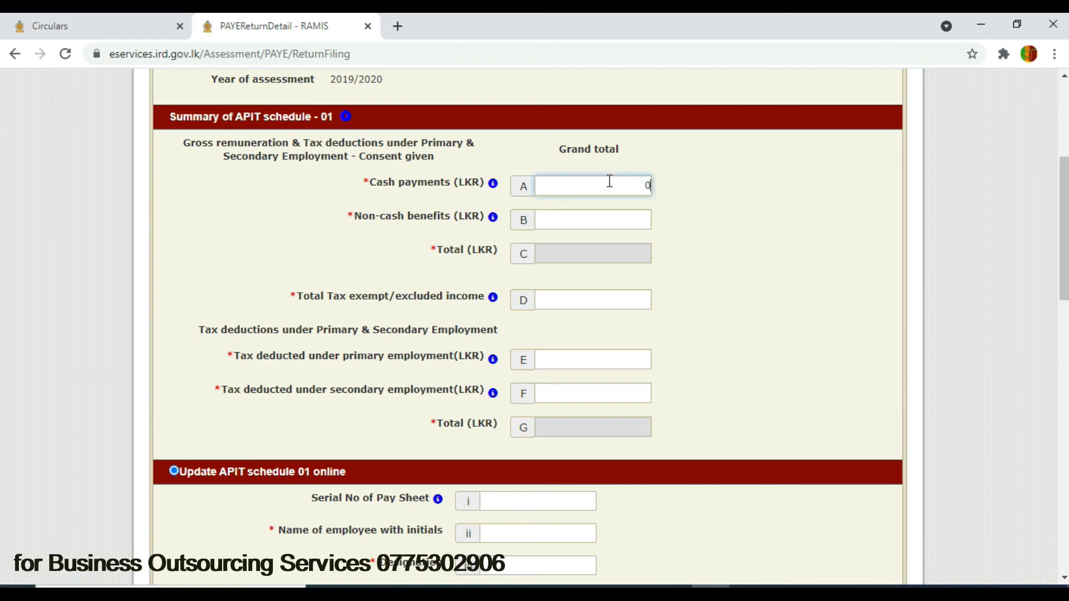
{"action": "left_click", "coordinate": [614, 216]}
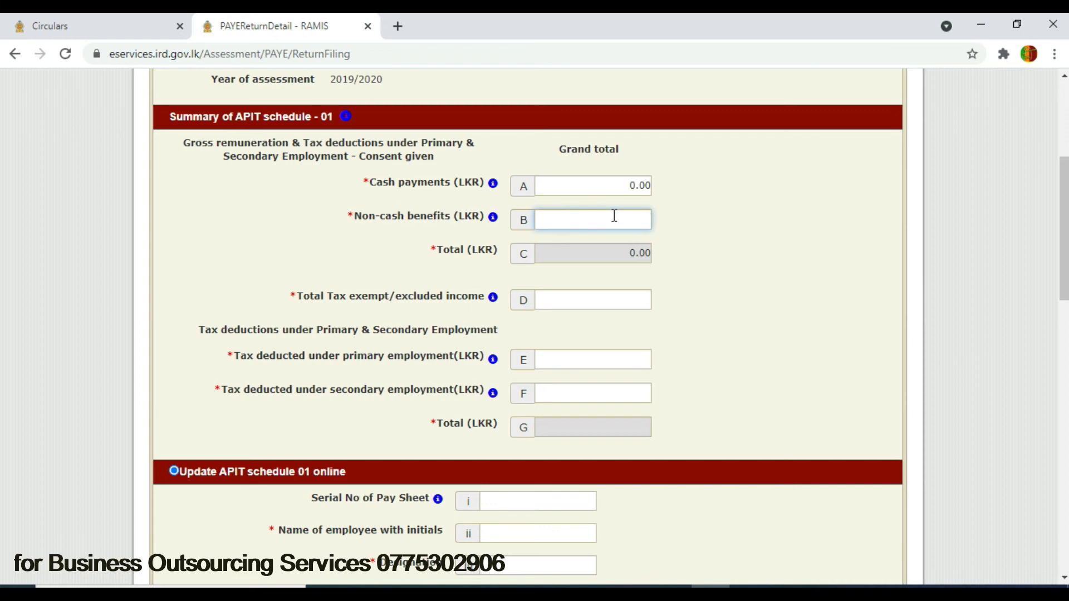
{"action": "type", "text": "0"}
{"action": "left_click", "coordinate": [620, 296]}
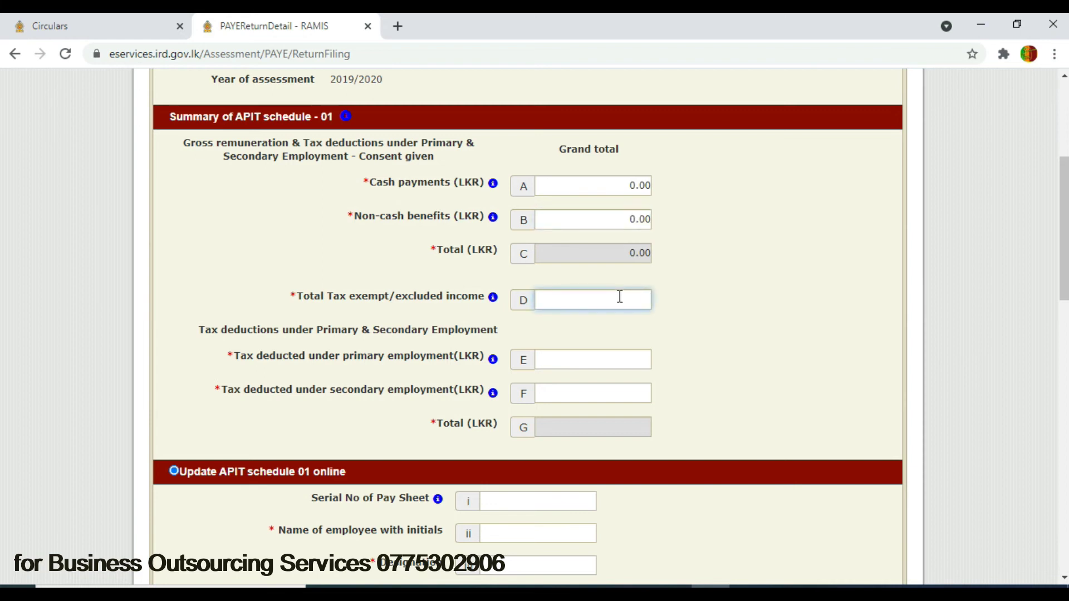
{"action": "left_click", "coordinate": [621, 359]}
{"action": "left_click", "coordinate": [619, 394]}
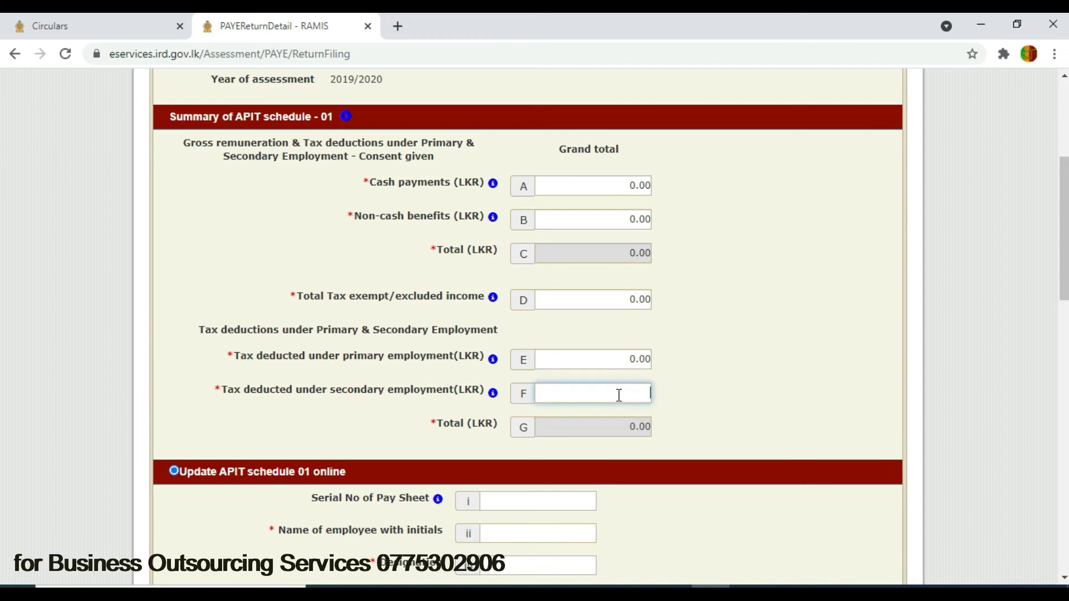
{"action": "left_click", "coordinate": [803, 347]}
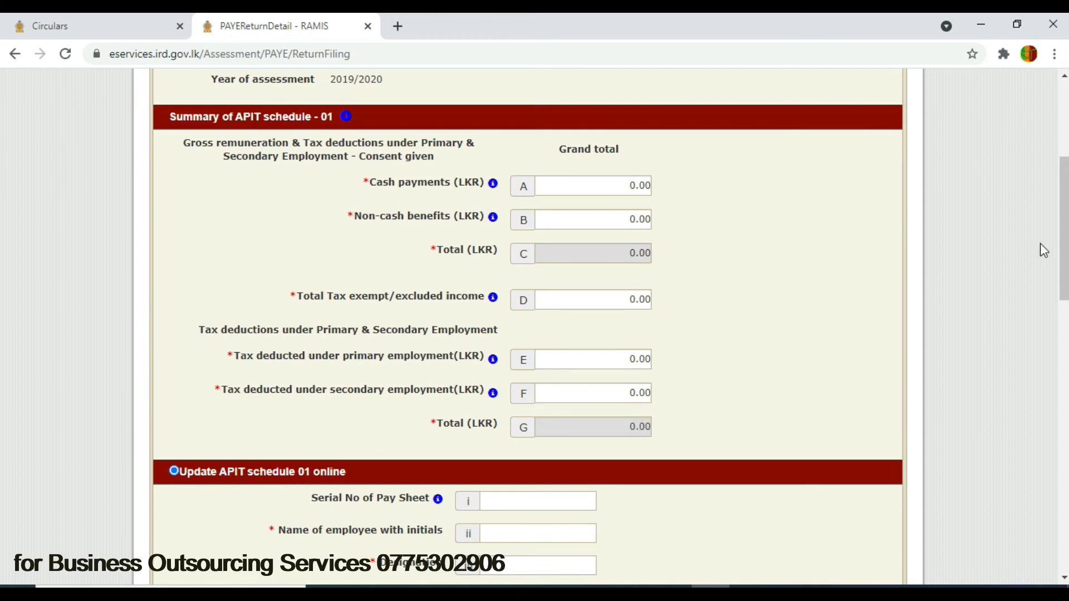
{"action": "left_click_drag", "start_coordinate": [1063, 220], "coordinate": [1063, 321]}
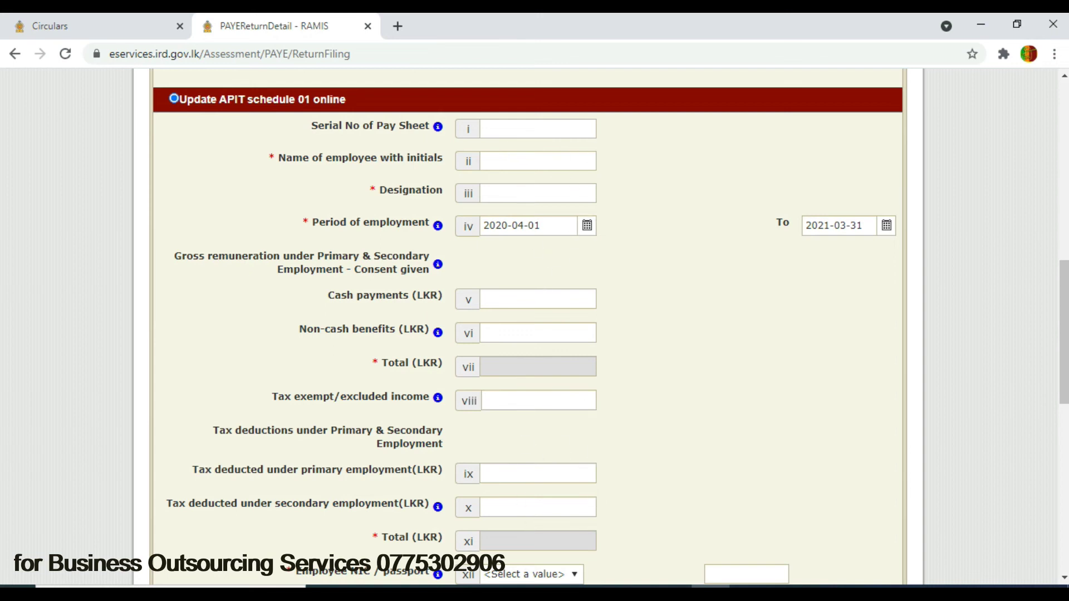
{"action": "left_click_drag", "start_coordinate": [1064, 319], "coordinate": [1057, 475]}
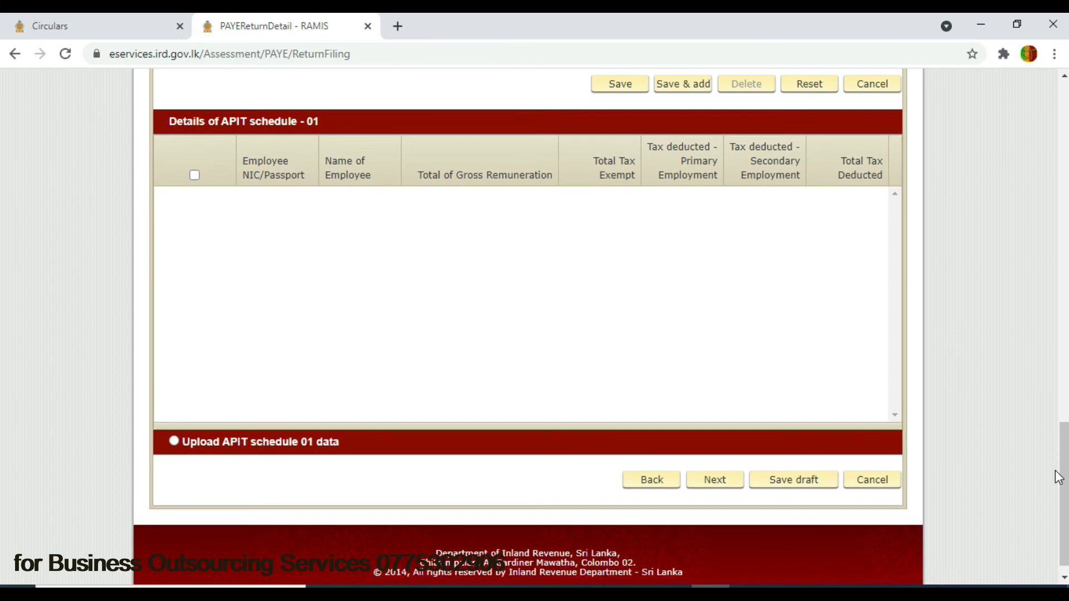
- Try 'Upload APIT schedule 01 data', dismiss the missing supporting documents error, and revert to online entry
{"action": "left_click", "coordinate": [174, 441]}
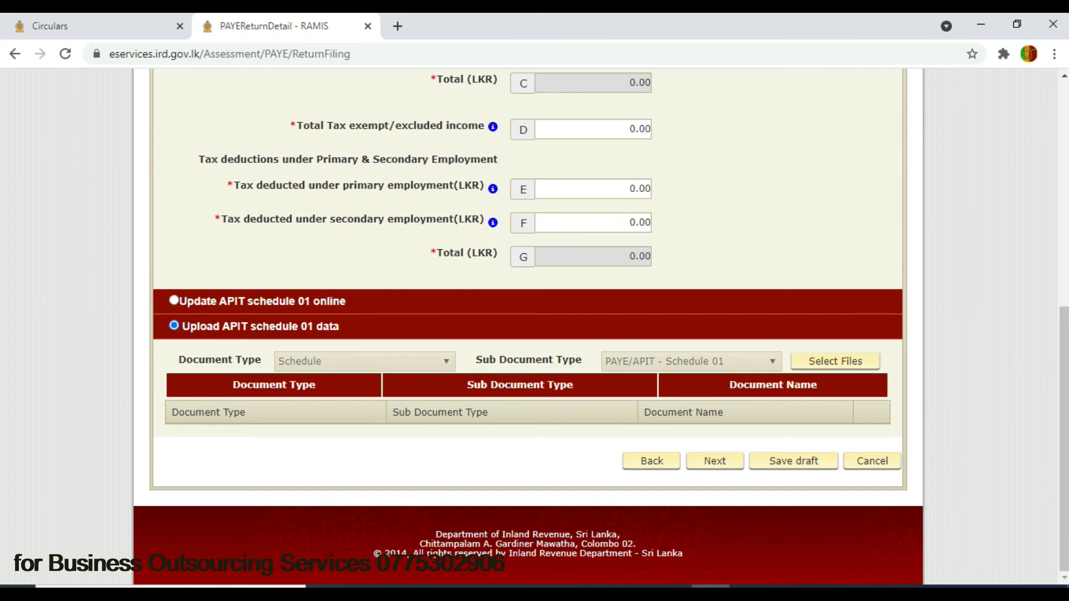
{"action": "scroll", "coordinate": [1065, 376], "scroll_direction": "up", "scroll_amount": 1}
{"action": "scroll", "coordinate": [1066, 377], "scroll_direction": "up", "scroll_amount": 4}
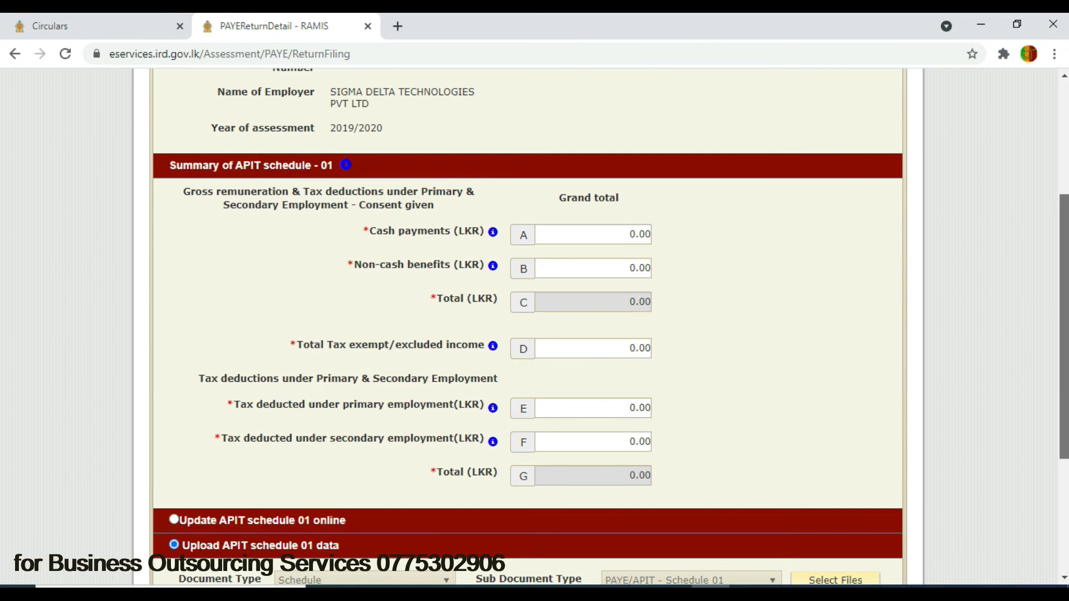
{"action": "scroll", "coordinate": [1064, 217], "scroll_direction": "up", "scroll_amount": 2}
{"action": "left_click_drag", "start_coordinate": [1066, 217], "coordinate": [1045, 470]}
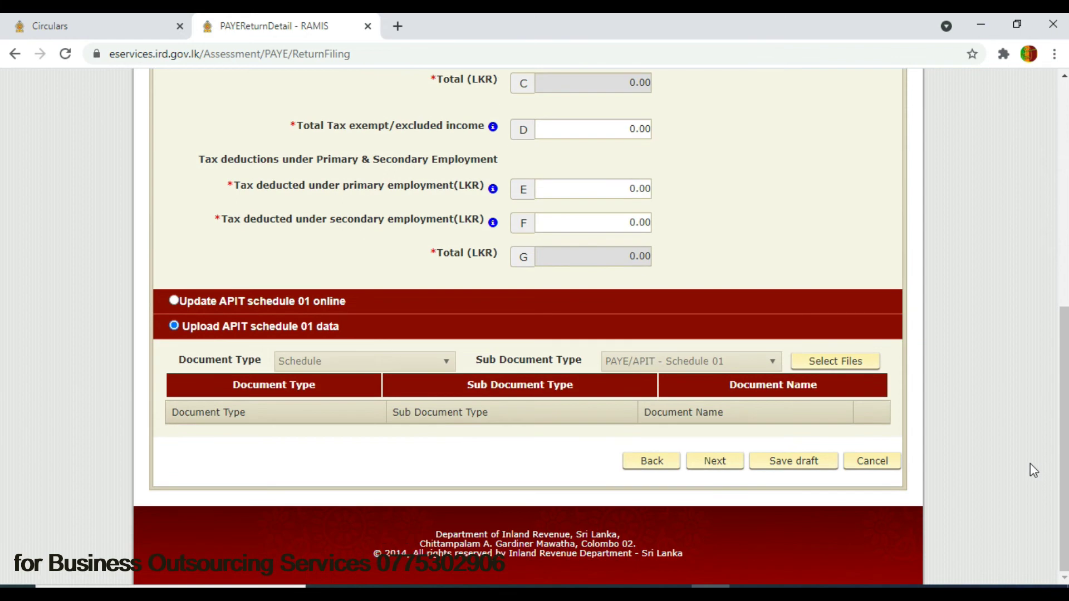
{"action": "left_click", "coordinate": [724, 465]}
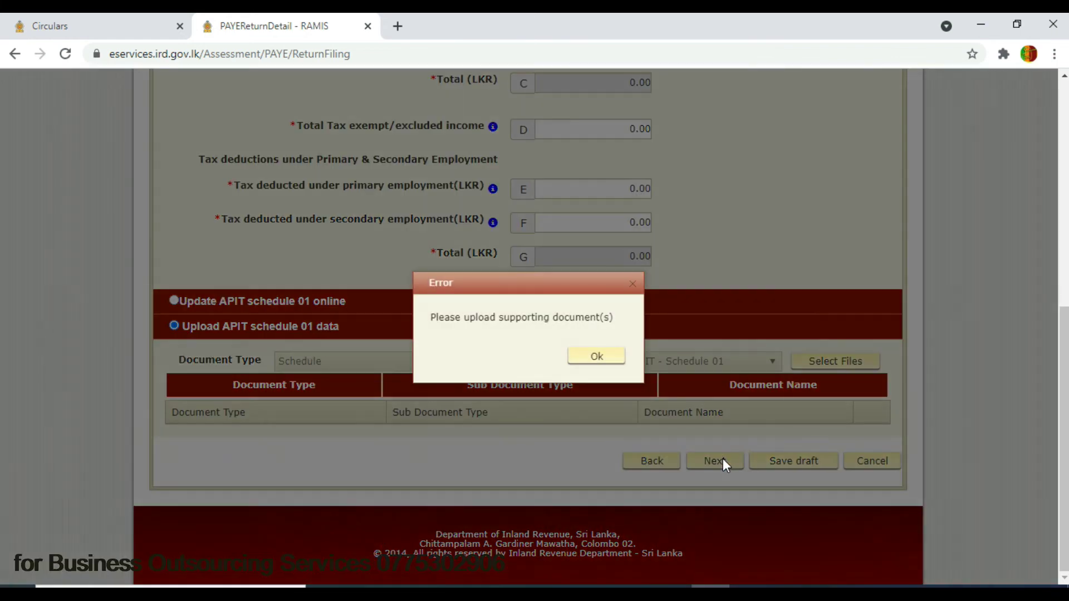
{"action": "left_click", "coordinate": [596, 357]}
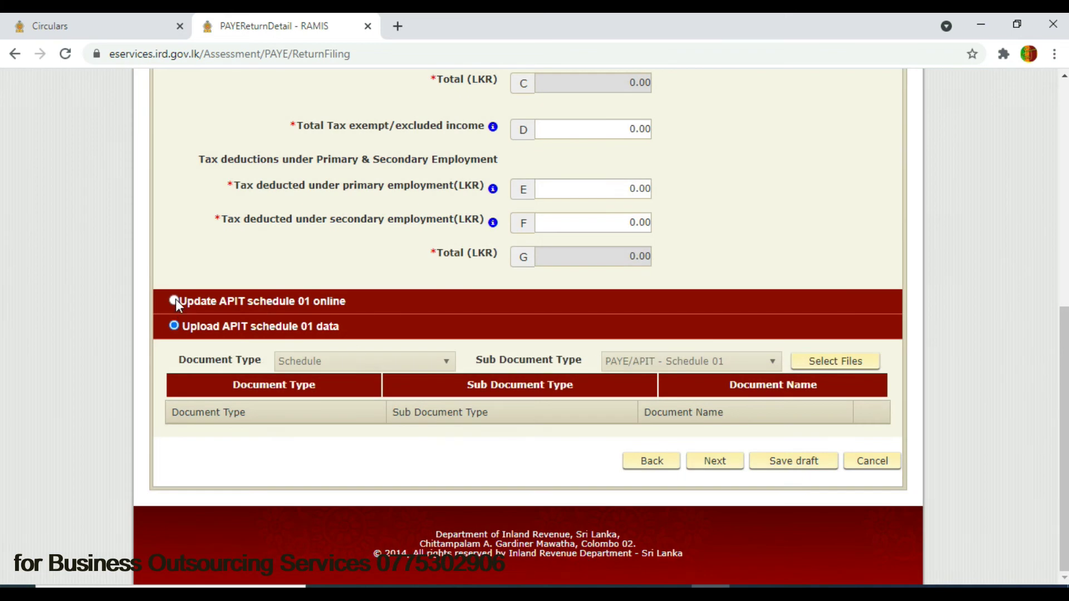
{"action": "left_click", "coordinate": [175, 299]}
{"action": "left_click_drag", "start_coordinate": [1064, 253], "coordinate": [1046, 502]}
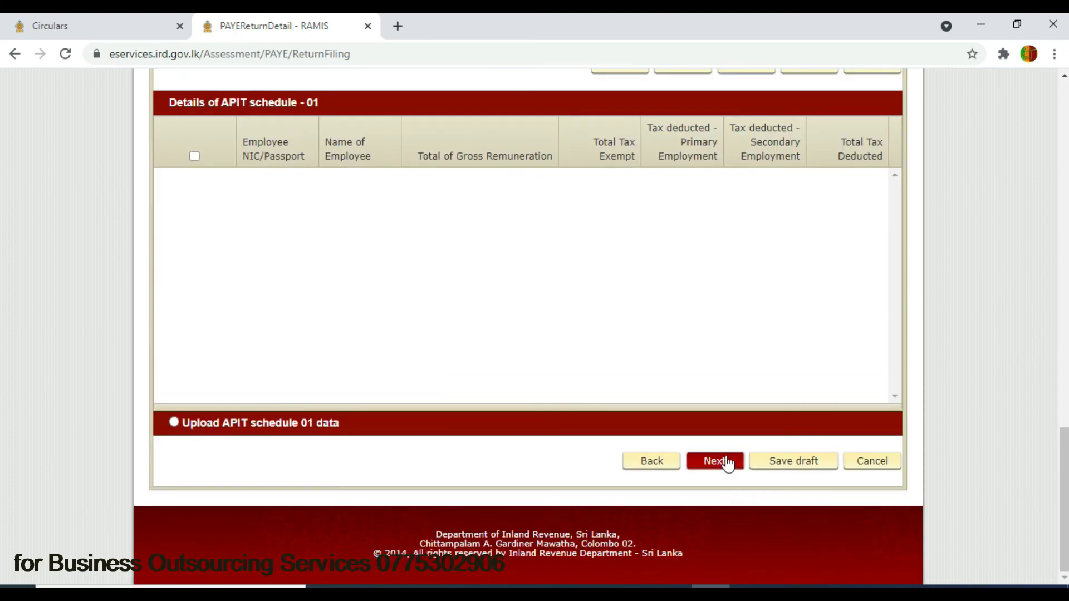
- Advance to schedule 02 and enter 0 in its summary fields A, B, D and E
{"action": "left_click", "coordinate": [727, 462]}
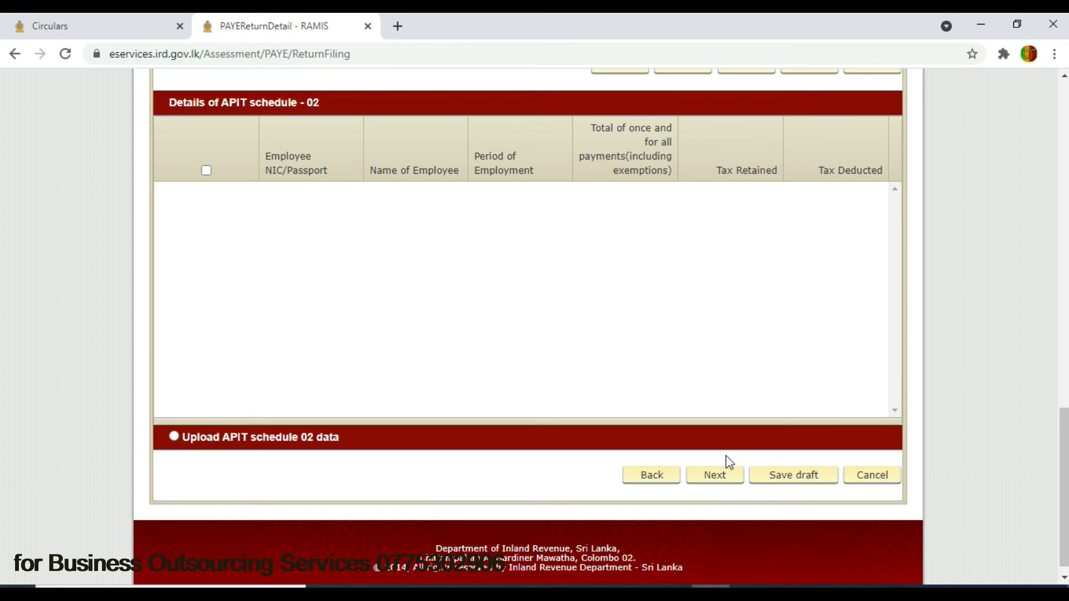
{"action": "left_click_drag", "start_coordinate": [1060, 453], "coordinate": [1060, 208]}
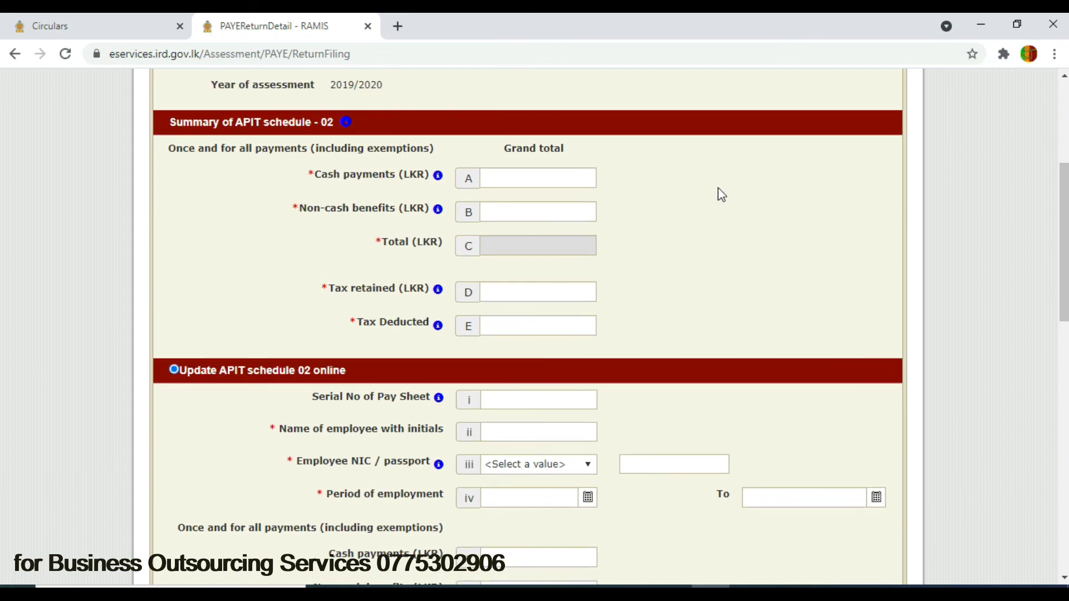
{"action": "left_click", "coordinate": [559, 172]}
{"action": "type", "text": "0"}
{"action": "left_click", "coordinate": [571, 216]}
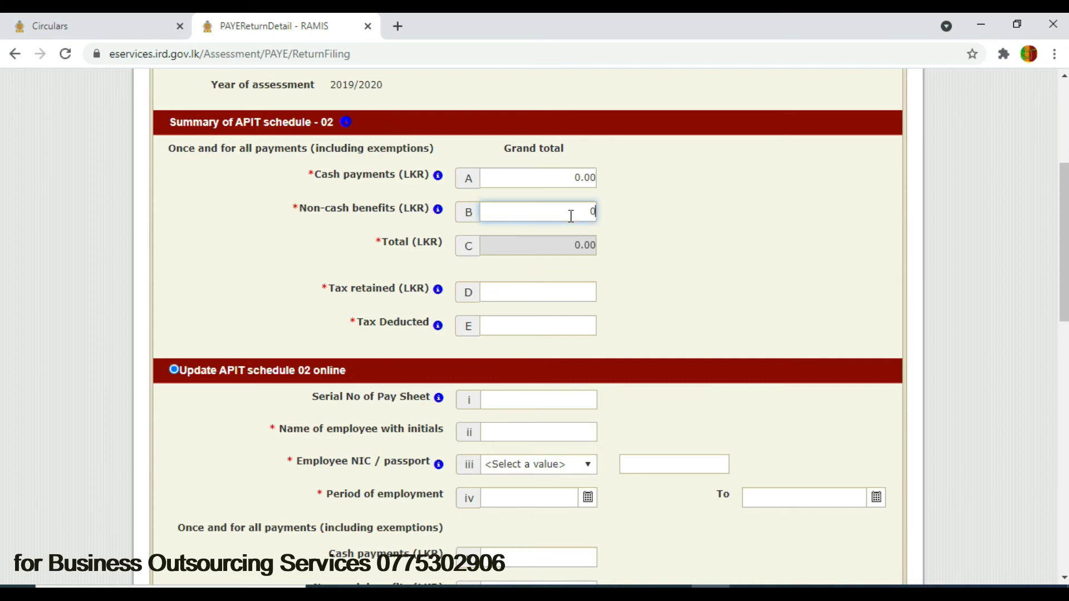
{"action": "type", "text": "0"}
{"action": "left_click", "coordinate": [570, 291]}
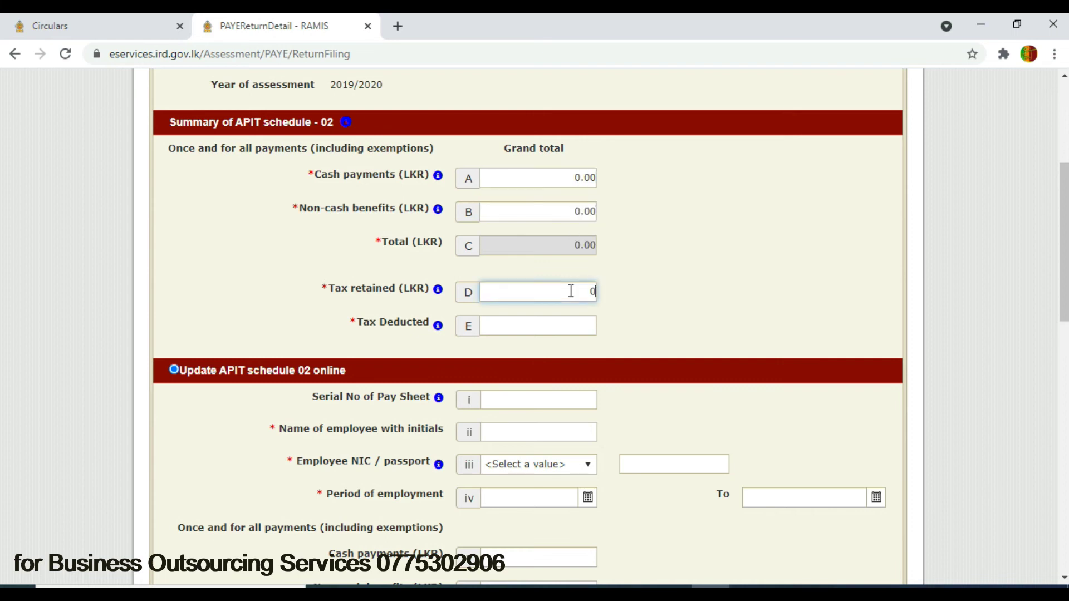
{"action": "left_click", "coordinate": [578, 321]}
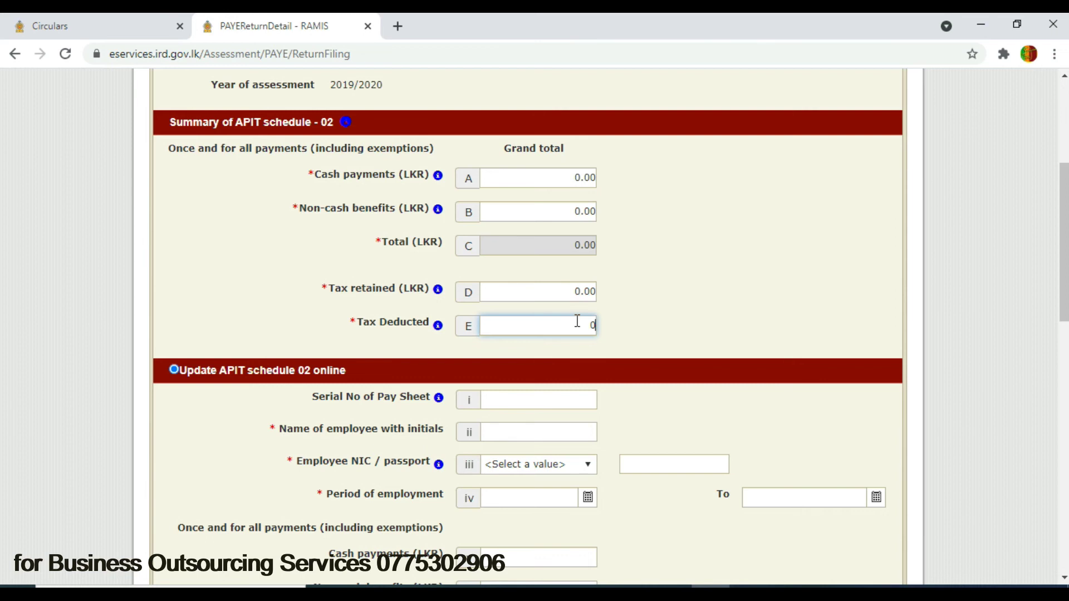
{"action": "left_click", "coordinate": [709, 317]}
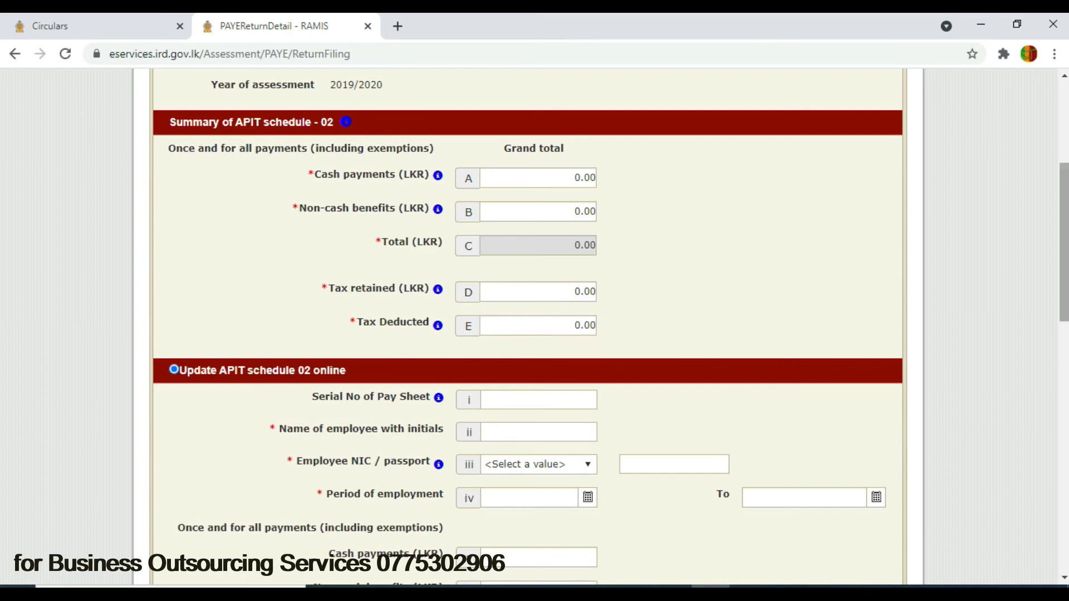
{"action": "left_click_drag", "start_coordinate": [1064, 222], "coordinate": [1064, 303]}
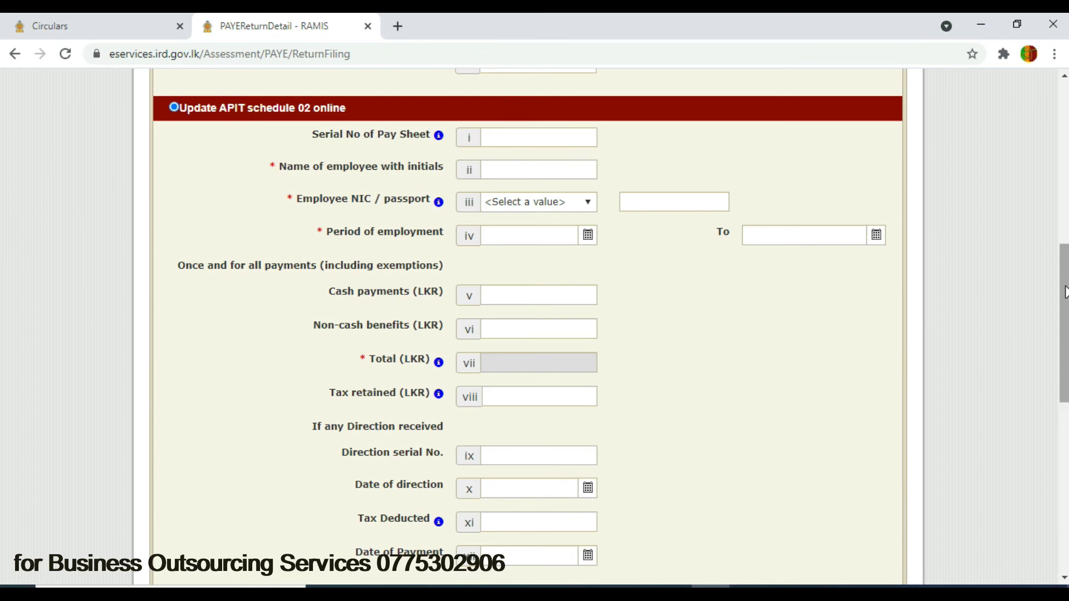
{"action": "left_click_drag", "start_coordinate": [1063, 282], "coordinate": [1064, 452]}
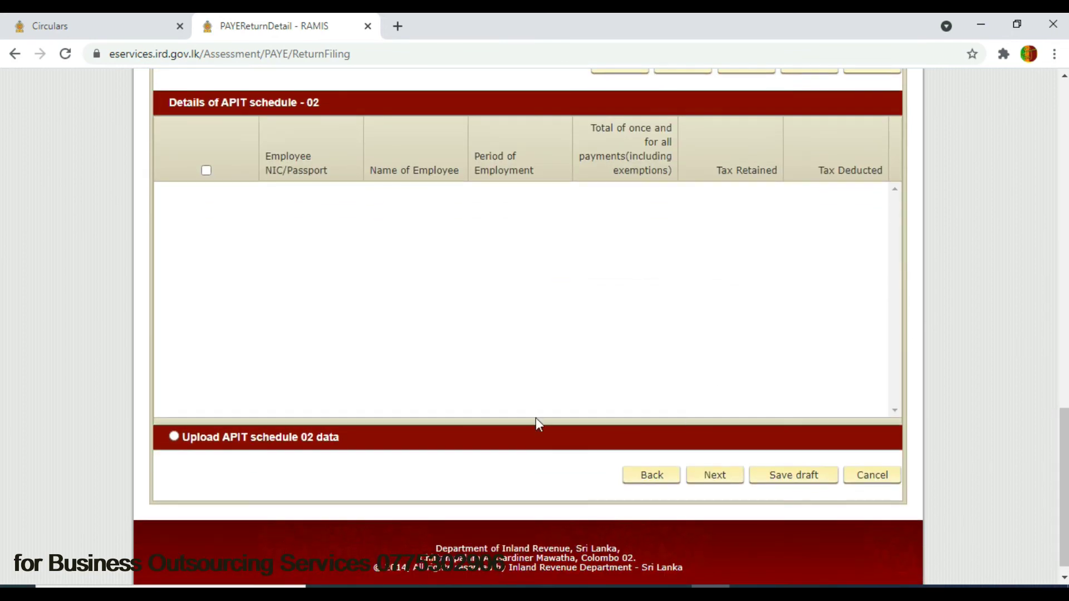
- Keep schedule 02 on online entry after toggling upload, then continue to Schedule 03
{"action": "left_click", "coordinate": [174, 439]}
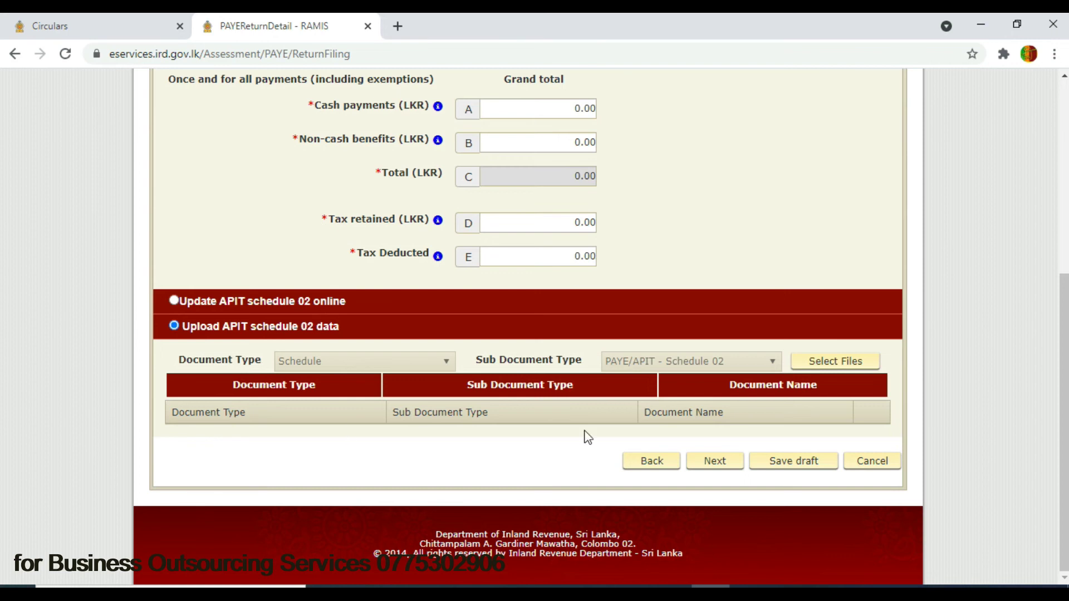
{"action": "left_click", "coordinate": [175, 301]}
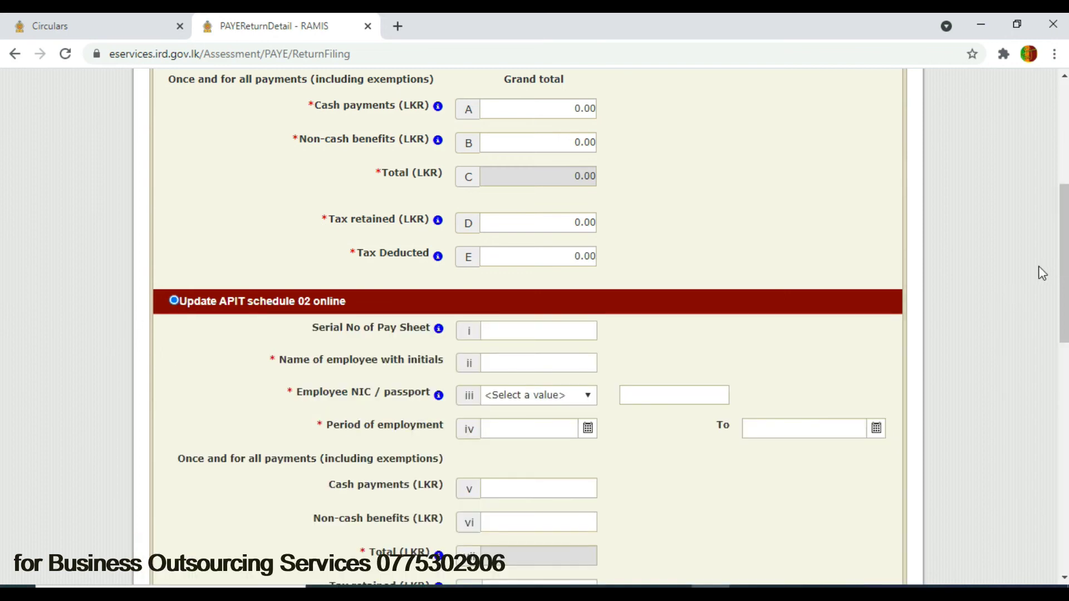
{"action": "left_click_drag", "start_coordinate": [1063, 262], "coordinate": [1064, 491]}
{"action": "left_click", "coordinate": [714, 461]}
- Enter 0 for the Schedule 03 cash payments, non-cash benefits and tax-exempt income totals
{"action": "left_click_drag", "start_coordinate": [1064, 462], "coordinate": [1062, 209]}
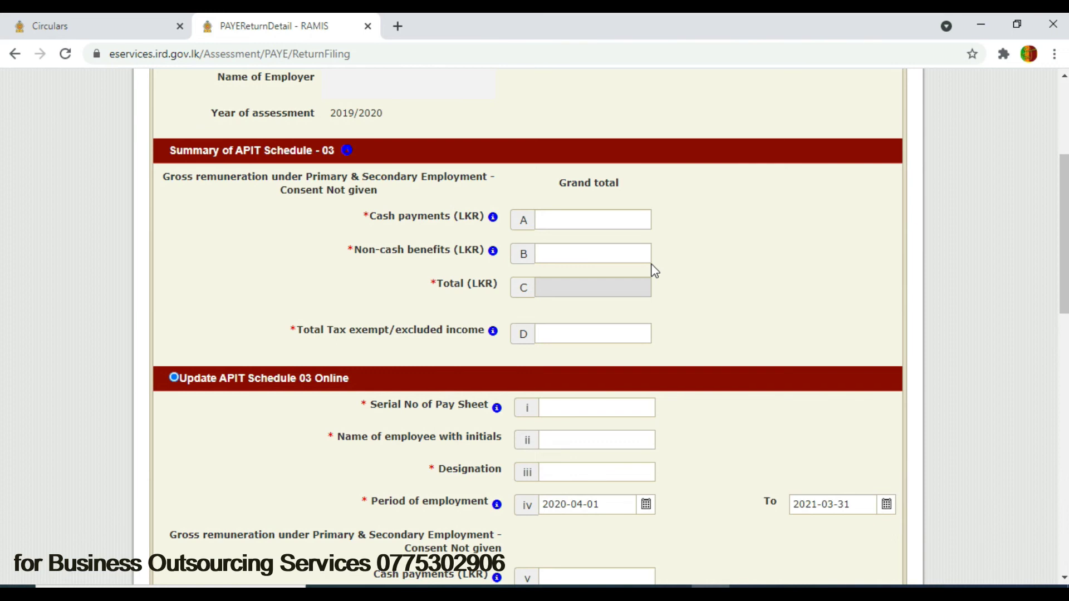
{"action": "left_click", "coordinate": [587, 213]}
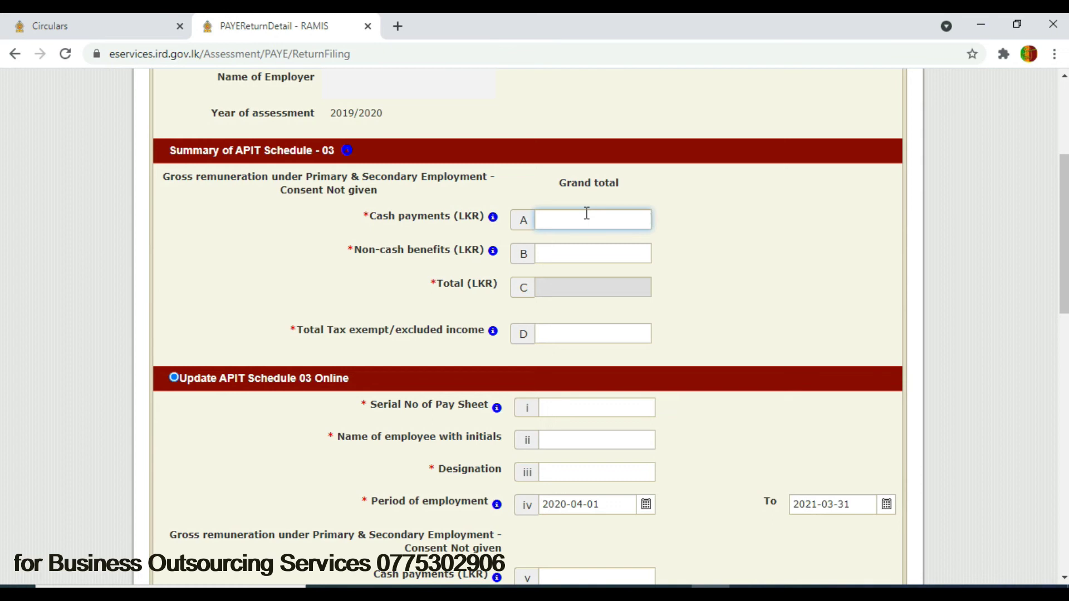
{"action": "left_click", "coordinate": [646, 253]}
{"action": "type", "text": "0"}
{"action": "left_click", "coordinate": [628, 329]}
{"action": "left_click", "coordinate": [753, 331]}
{"action": "left_click_drag", "start_coordinate": [1064, 229], "coordinate": [1065, 302]}
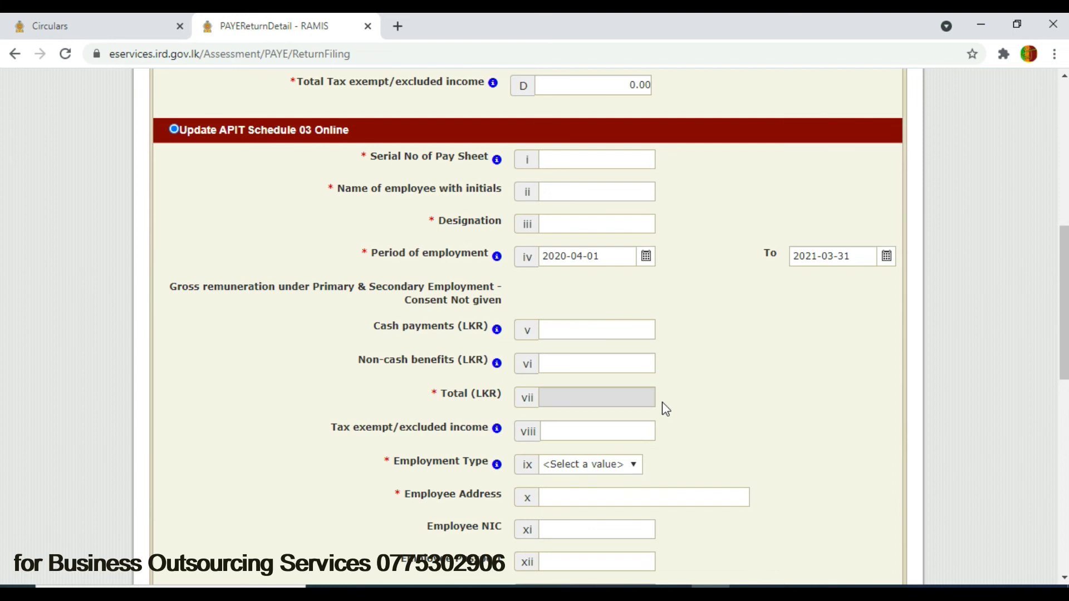
- Keep Schedule 03 on Update Online and advance the return to the Declaration section
{"action": "left_click", "coordinate": [633, 467]}
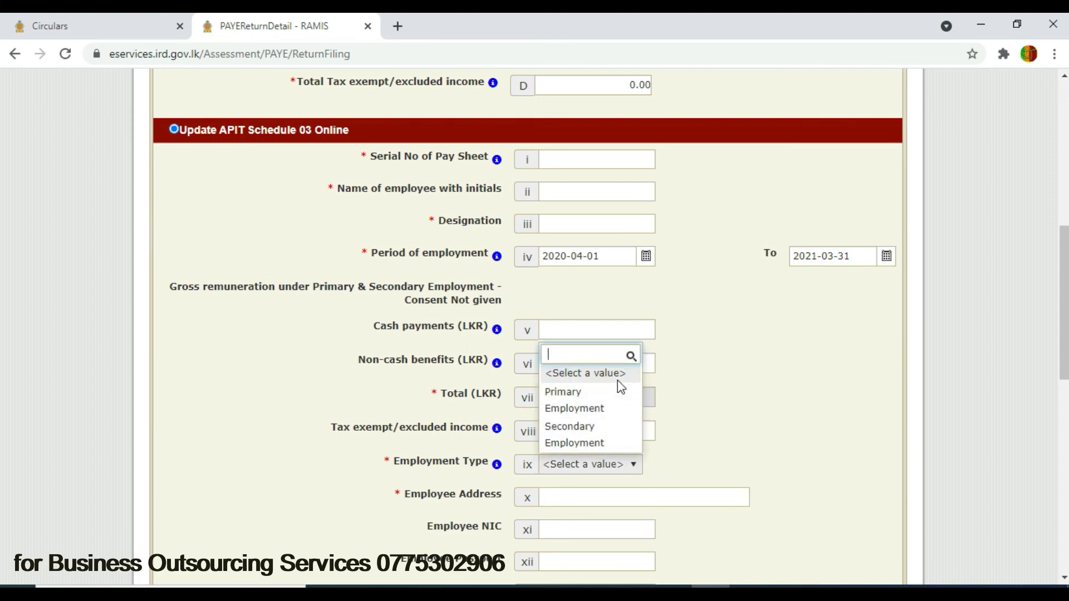
{"action": "left_click", "coordinate": [795, 352]}
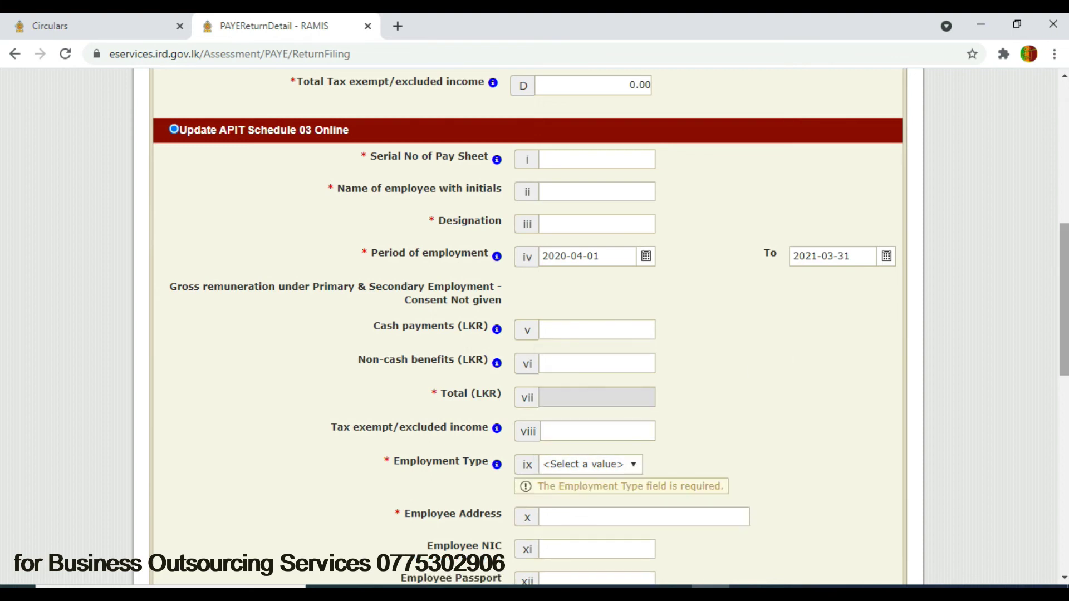
{"action": "scroll", "coordinate": [1052, 390], "scroll_direction": "down", "scroll_amount": 9}
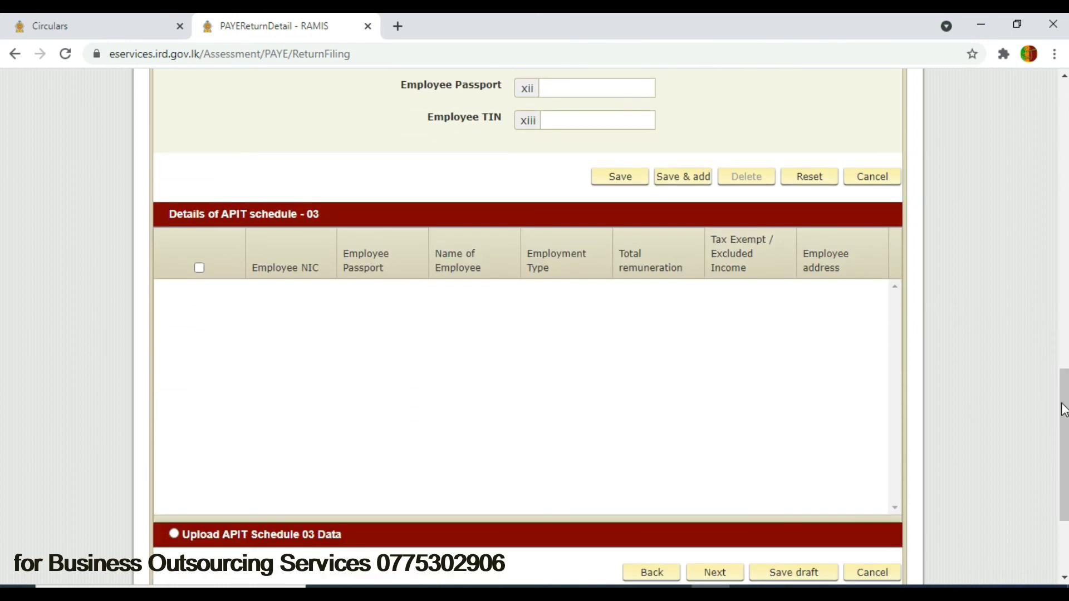
{"action": "scroll", "coordinate": [1064, 444], "scroll_direction": "down", "scroll_amount": 3}
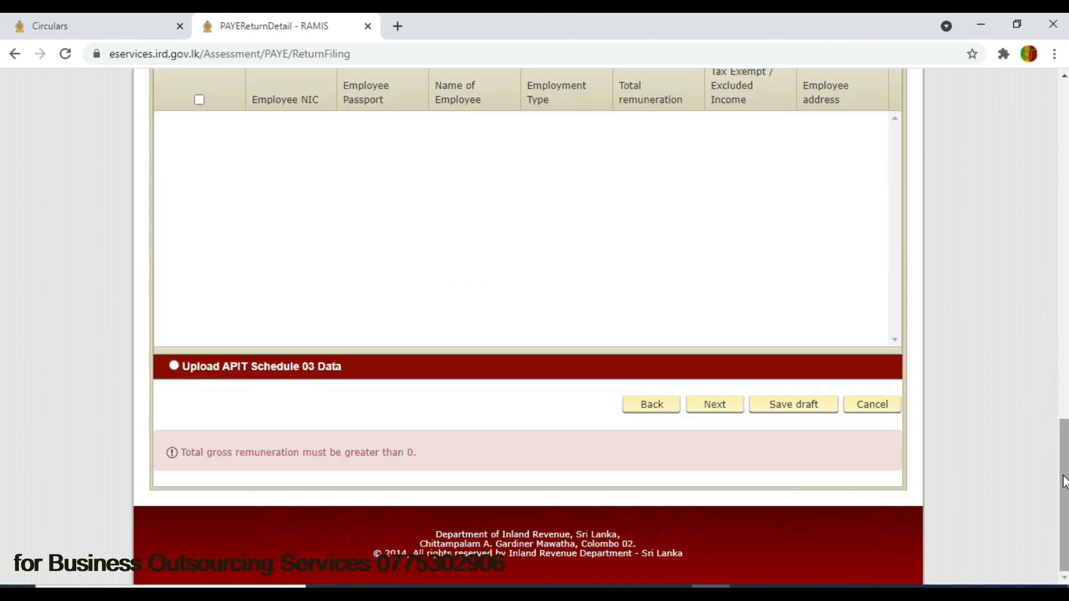
{"action": "left_click", "coordinate": [173, 366]}
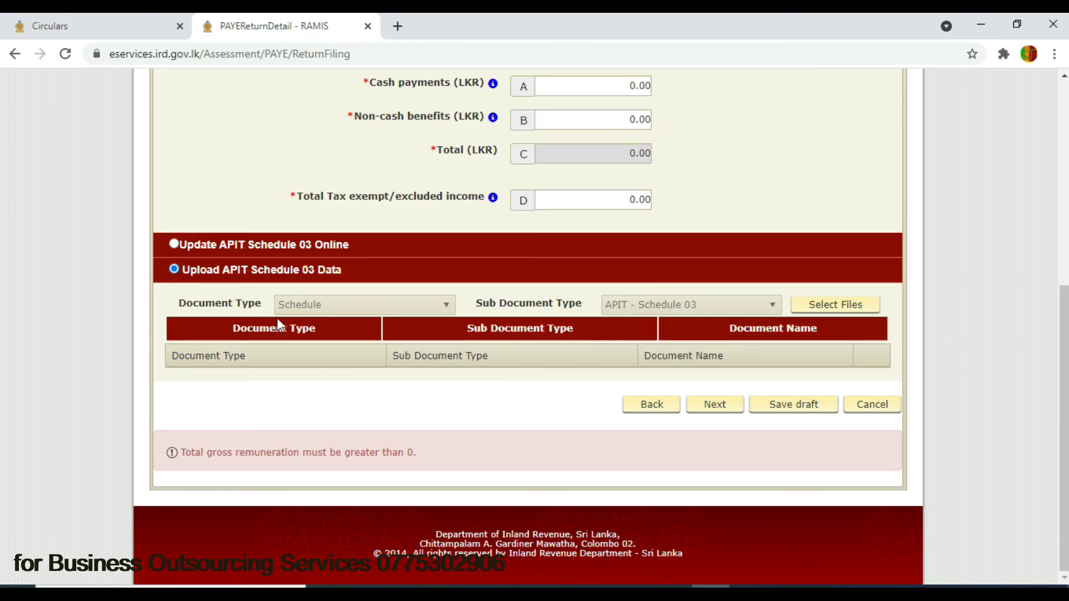
{"action": "left_click", "coordinate": [173, 243]}
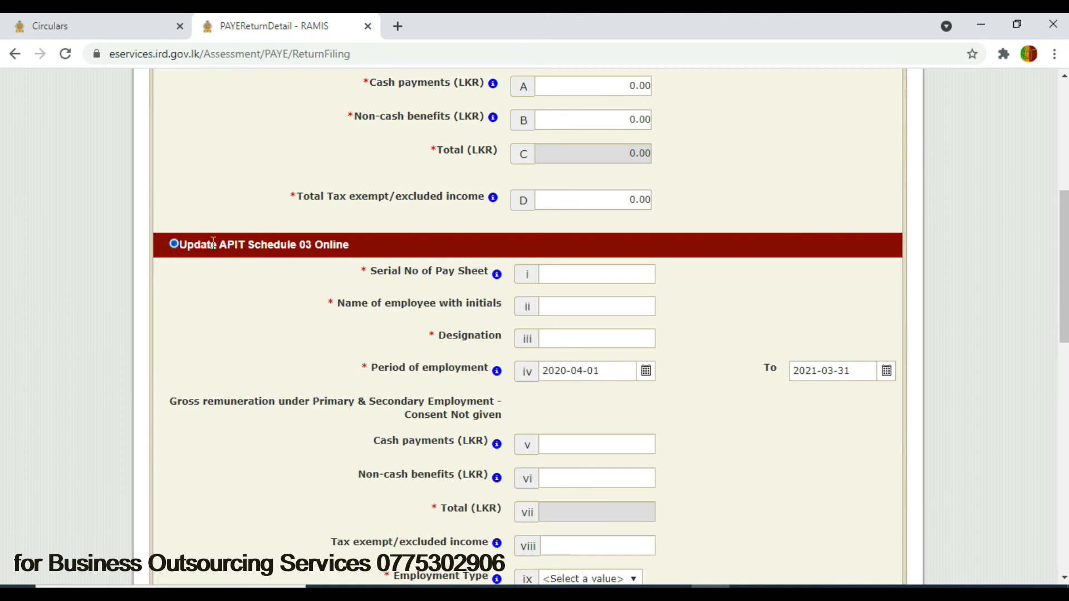
{"action": "left_click_drag", "start_coordinate": [1064, 308], "coordinate": [1040, 523]}
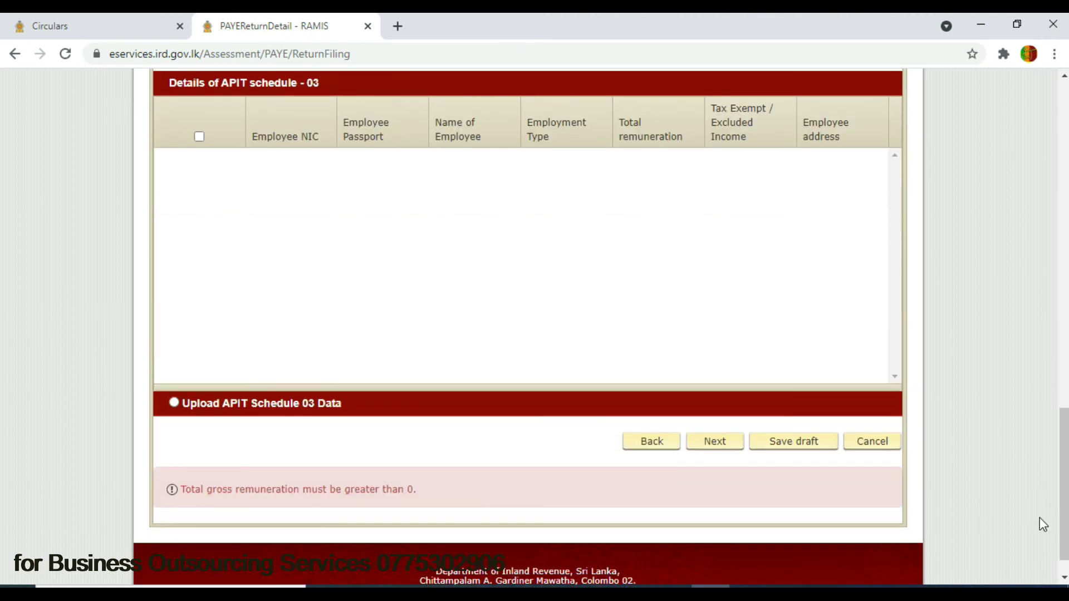
{"action": "left_click", "coordinate": [711, 445]}
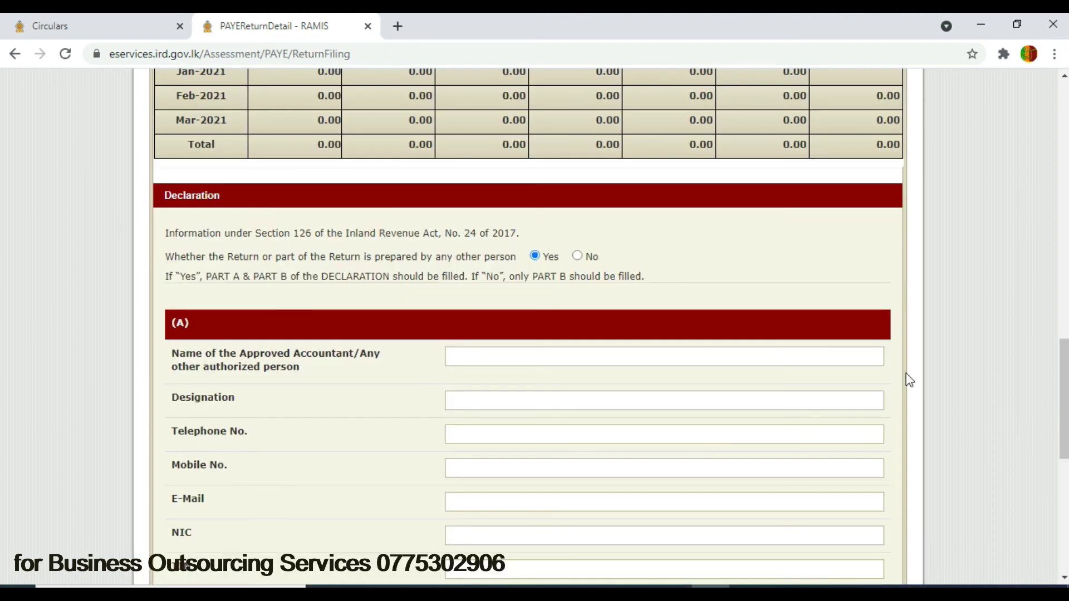
{"action": "left_click_drag", "start_coordinate": [1064, 399], "coordinate": [1063, 215]}
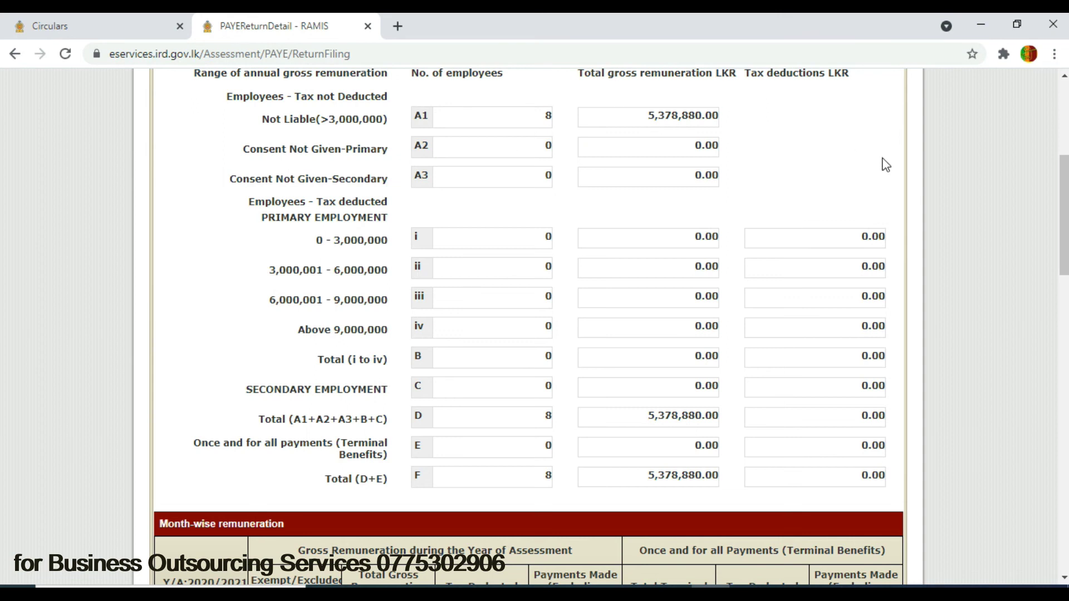
- Declare No: the return was not prepared by another person
{"action": "left_click_drag", "start_coordinate": [1064, 189], "coordinate": [1042, 367]}
{"action": "scroll", "coordinate": [1039, 370], "scroll_direction": "down", "scroll_amount": 2}
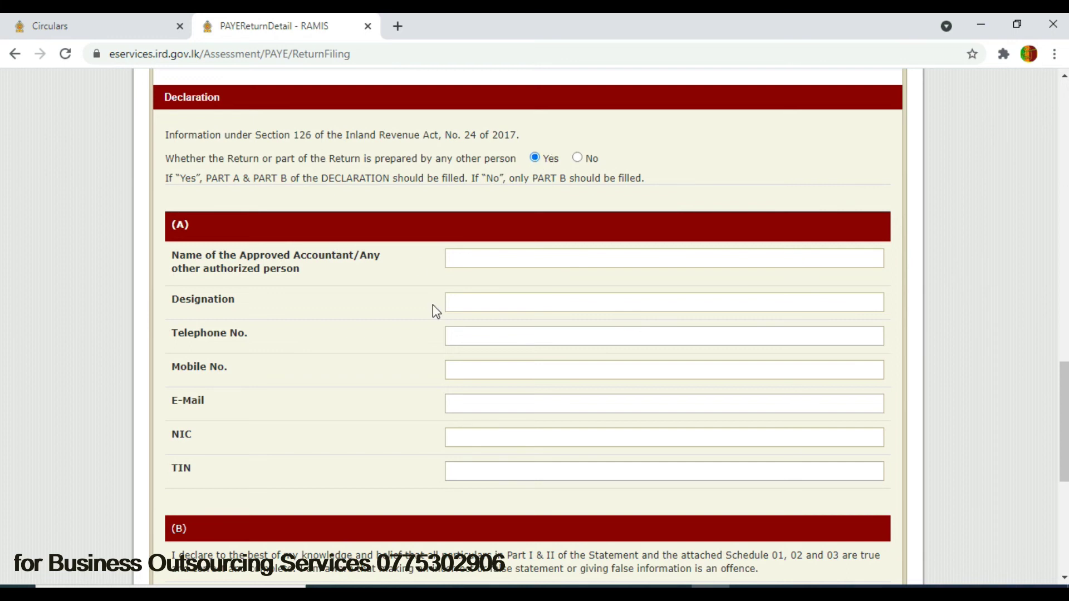
{"action": "mouse_move", "coordinate": [1062, 382]}
{"action": "left_mouse_down"}
{"action": "mouse_move", "coordinate": [1062, 446]}
{"action": "mouse_move", "coordinate": [1067, 388]}
{"action": "left_mouse_up"}
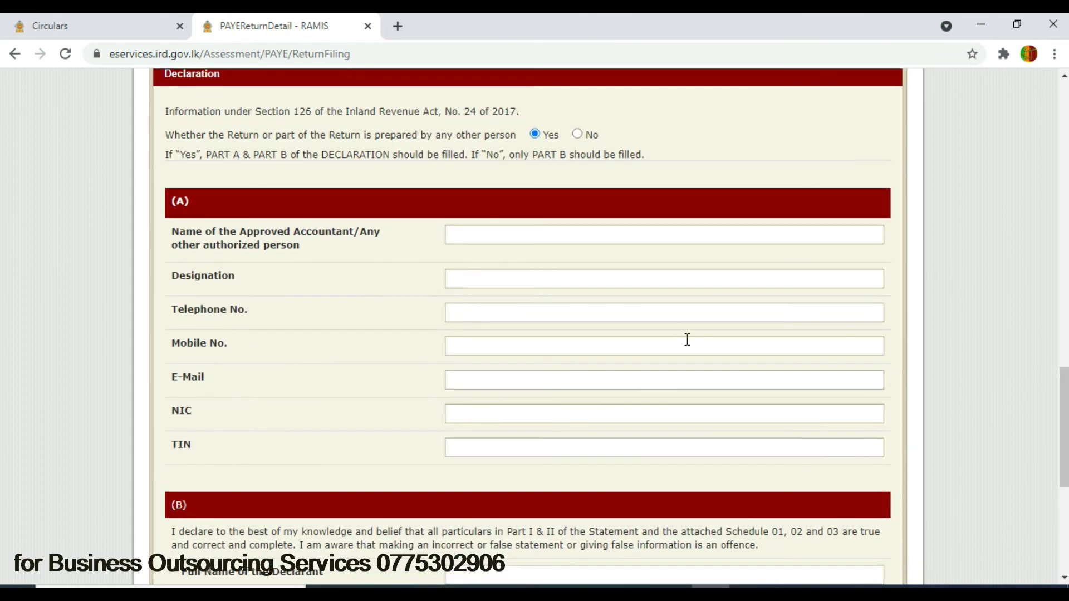
{"action": "left_click", "coordinate": [579, 135]}
- Go to the declarant's Full Name field and consult the sample APIT return PDF in Adobe Reader
{"action": "scroll", "coordinate": [1063, 480], "scroll_direction": "down", "scroll_amount": 6}
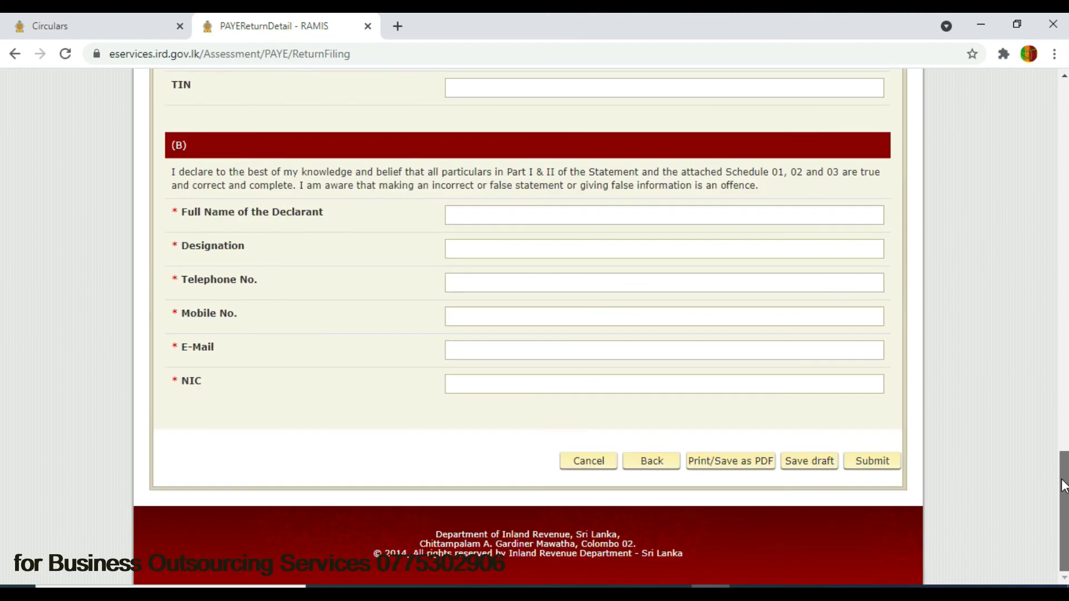
{"action": "left_click", "coordinate": [482, 217]}
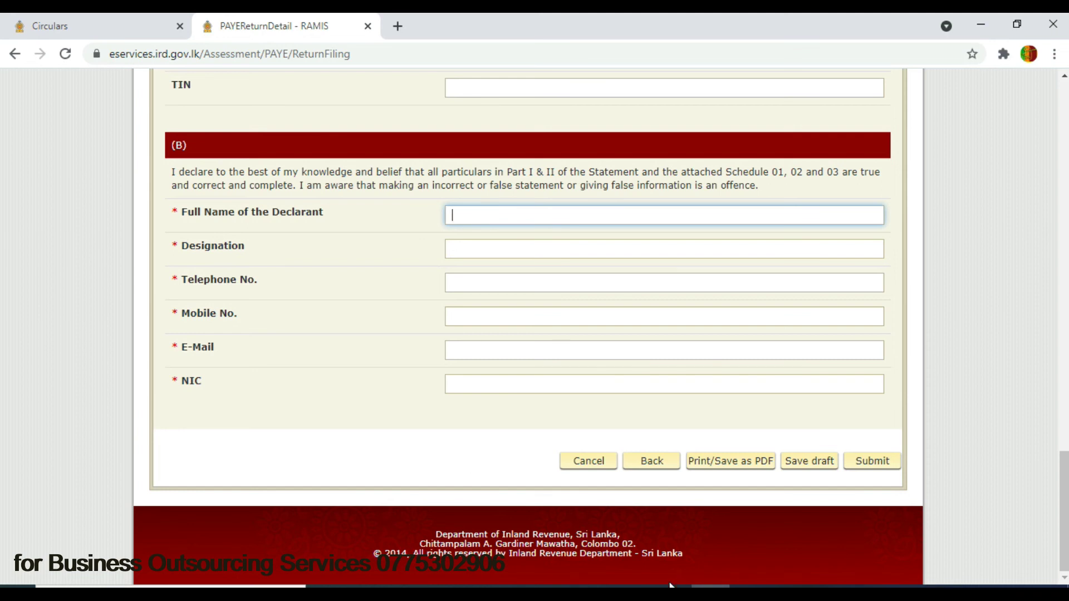
{"action": "mouse_move", "coordinate": [710, 587]}
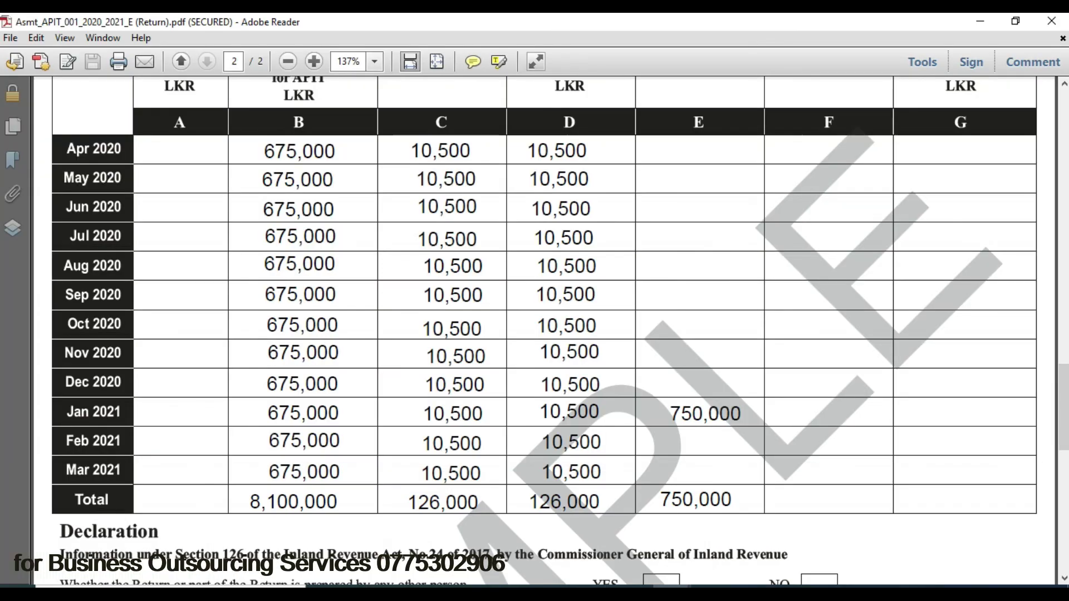
{"action": "left_click", "coordinate": [985, 537]}
- Read the sample return's declaration Parts A and B, then return to the APIT_SCHEDULE_01 workbook
{"action": "left_click_drag", "start_coordinate": [1064, 390], "coordinate": [1064, 459]}
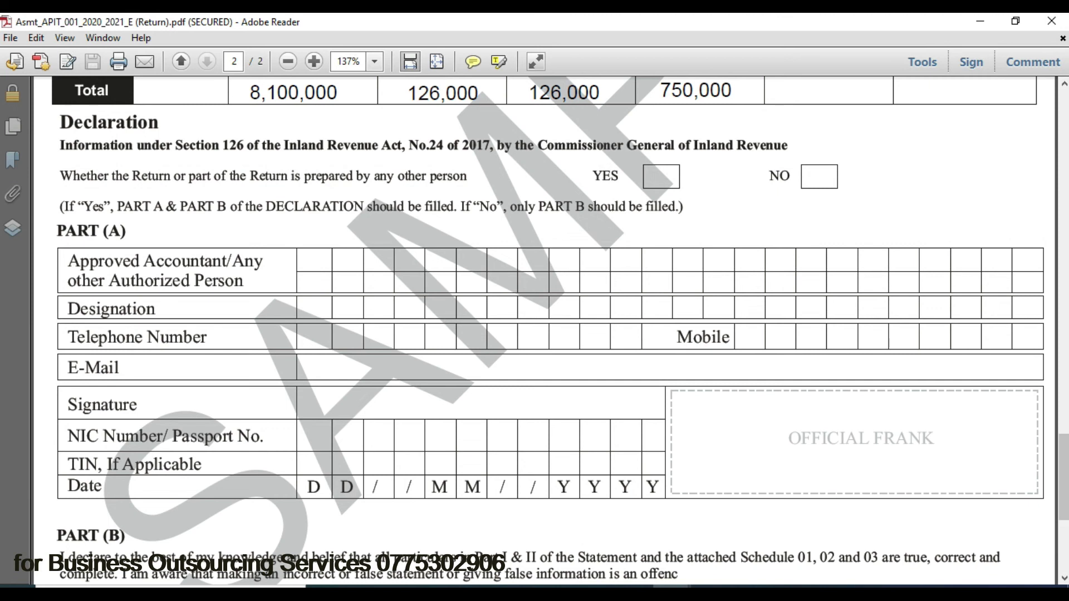
{"action": "left_click_drag", "start_coordinate": [1060, 477], "coordinate": [1059, 528]}
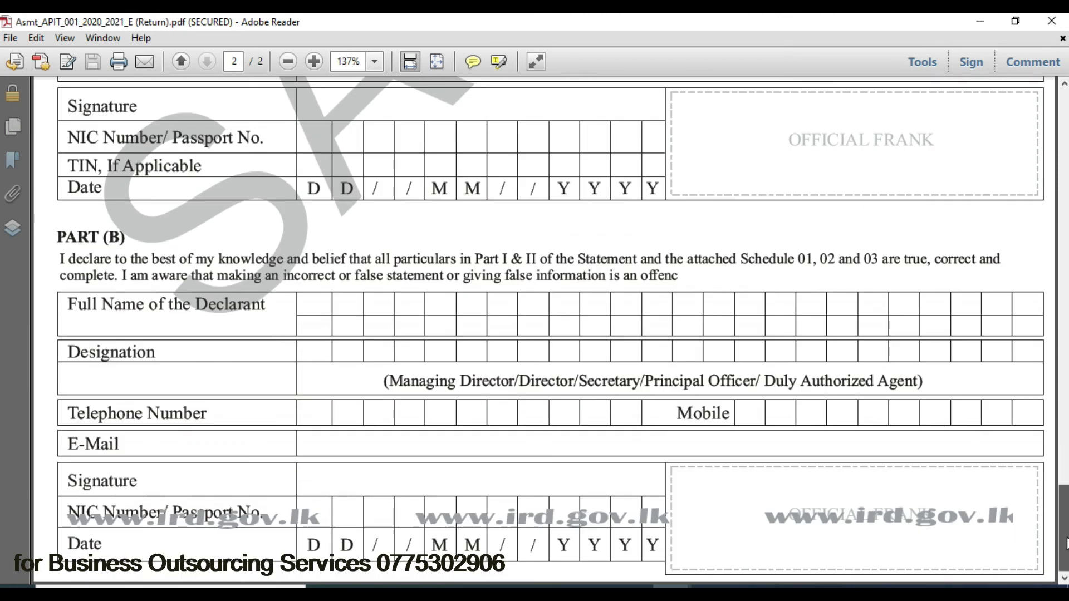
{"action": "scroll", "coordinate": [1066, 504], "scroll_direction": "up", "scroll_amount": 2}
{"action": "left_click_drag", "start_coordinate": [1066, 504], "coordinate": [1066, 381]}
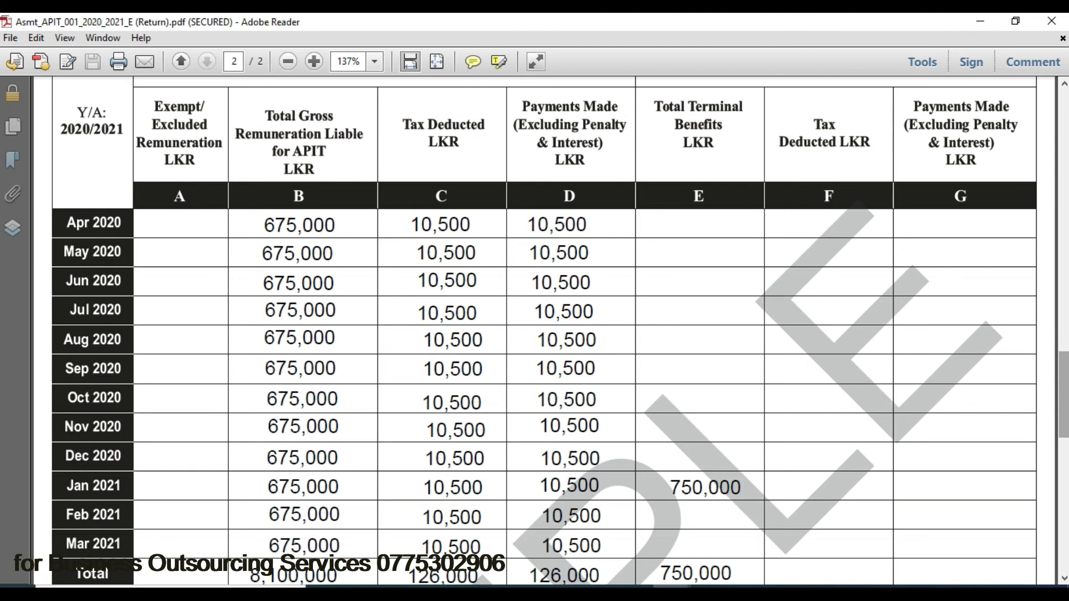
{"action": "mouse_move", "coordinate": [634, 592]}
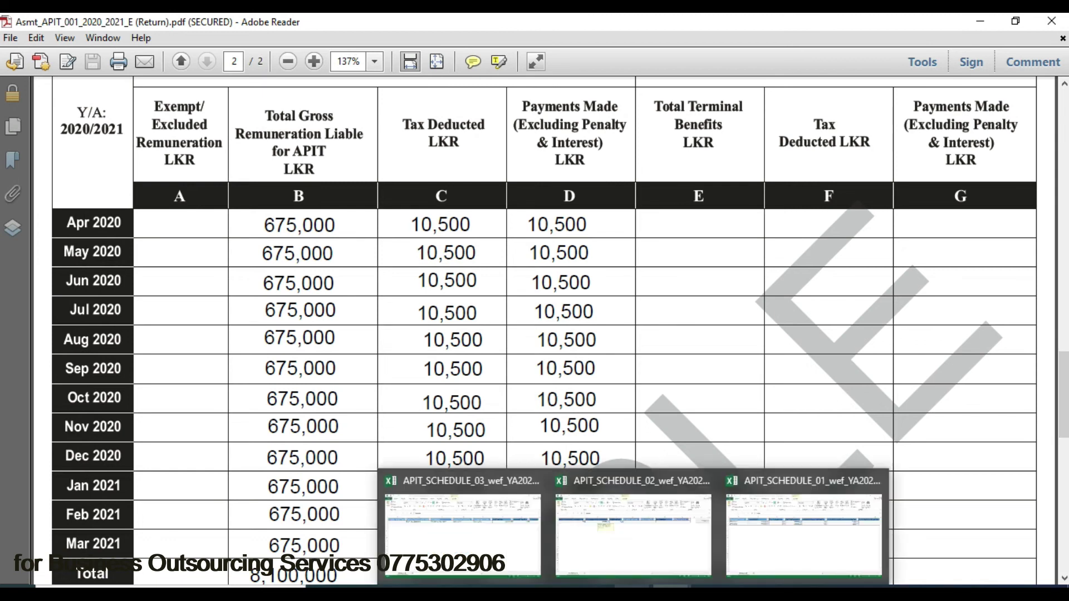
{"action": "left_click", "coordinate": [859, 536]}
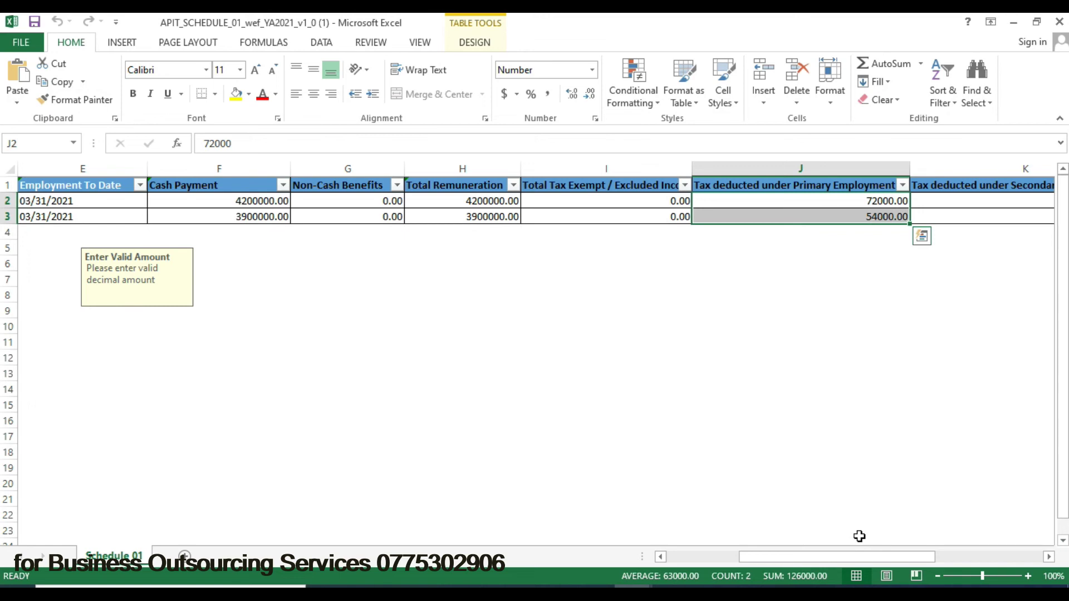
- Start Schedule 01's CSV conversion and replace the [TIN] placeholder with the employer's TIN
{"action": "left_click_drag", "start_coordinate": [855, 557], "coordinate": [946, 563]}
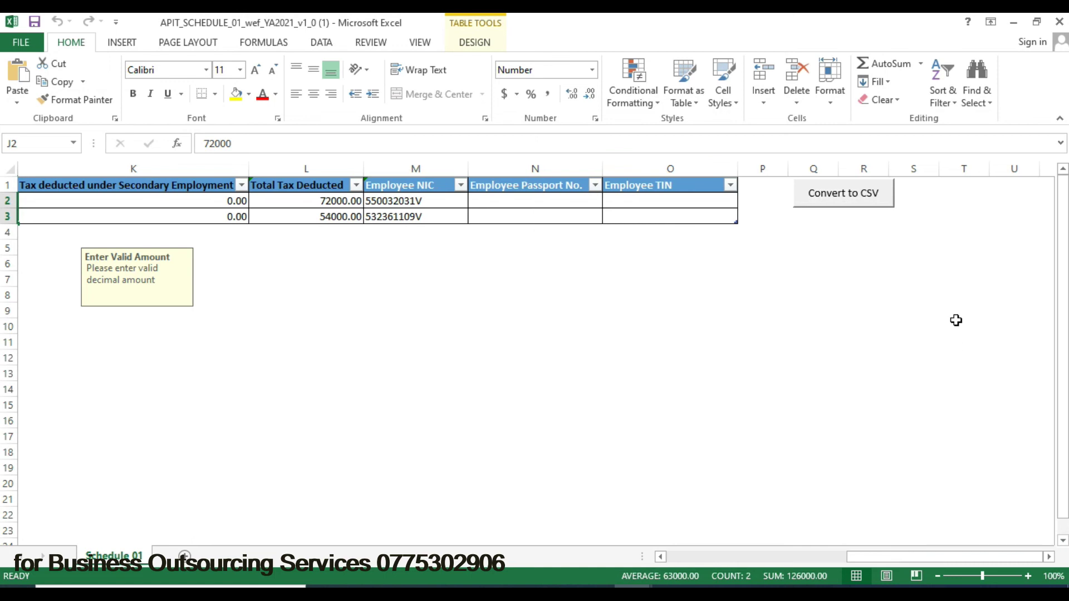
{"action": "left_click", "coordinate": [860, 204]}
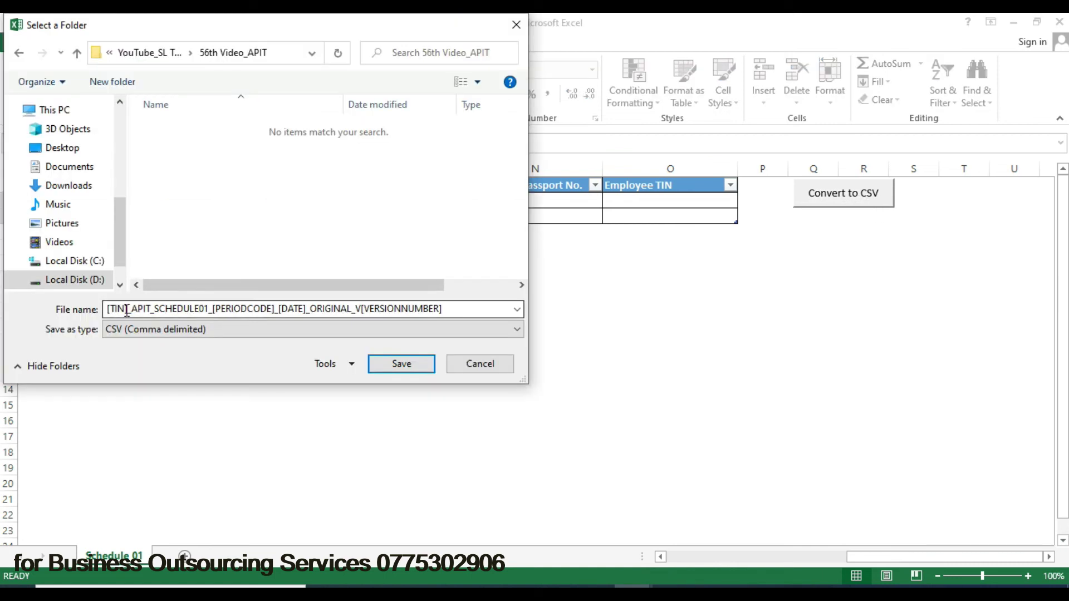
{"action": "left_click", "coordinate": [127, 310]}
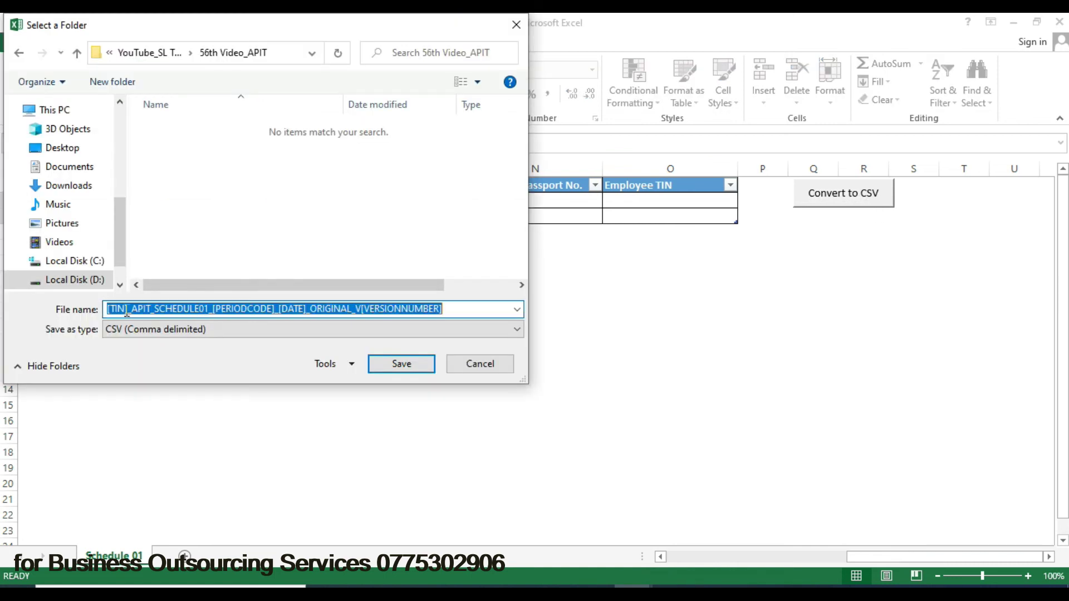
{"action": "left_click", "coordinate": [127, 310]}
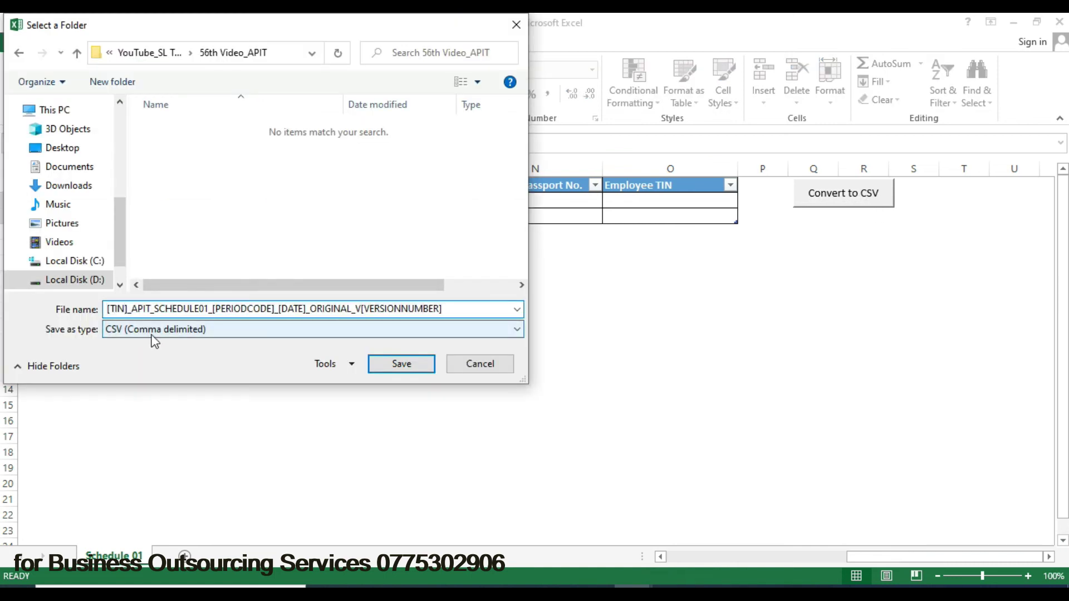
{"action": "key", "text": "BackSpace"}
{"action": "key", "text": "BackSpace"}
{"action": "key", "text": "BackSpace"}
{"action": "key", "text": "BackSpace"}
{"action": "key", "text": "BackSpace"}
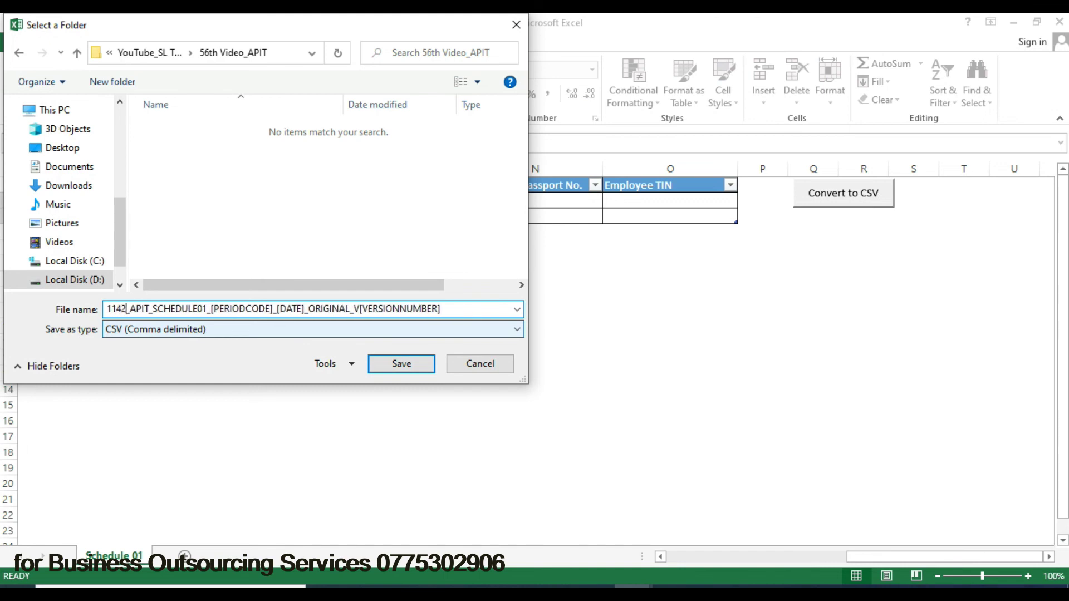
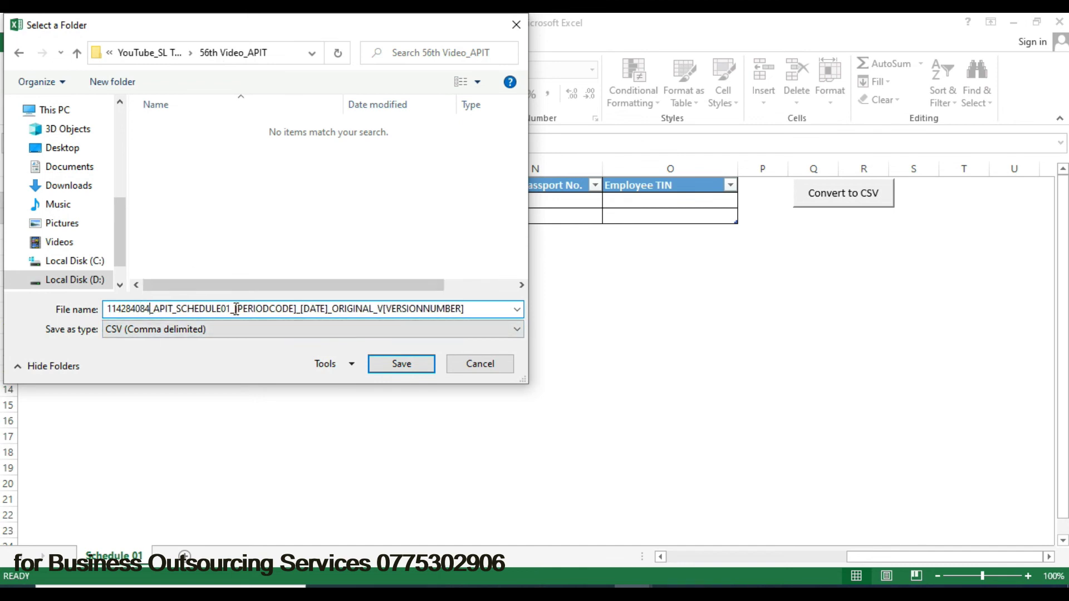
- Fill in period code 2021, date 20210425 and version 1 in the file name
{"action": "left_click_drag", "start_coordinate": [236, 309], "coordinate": [294, 310]}
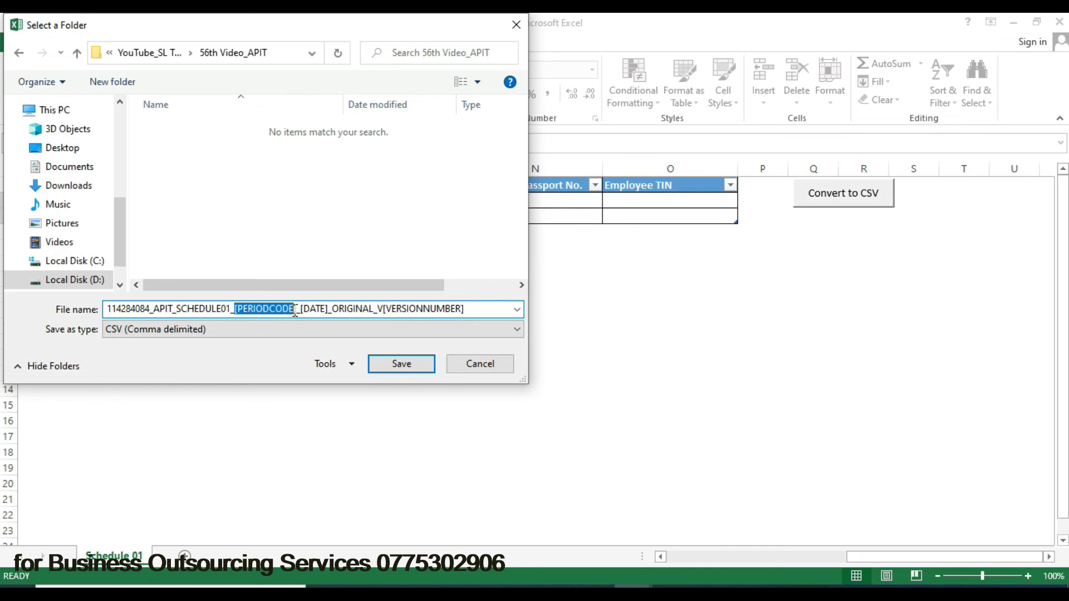
{"action": "type", "text": "2021"}
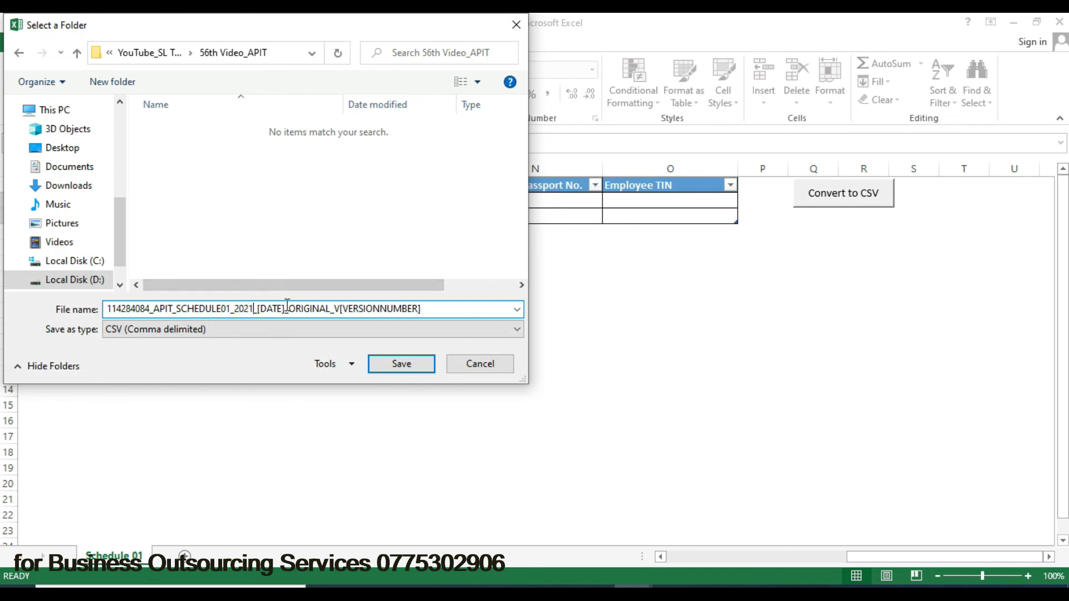
{"action": "left_click_drag", "start_coordinate": [285, 309], "coordinate": [263, 310]}
{"action": "type", "text": "20210425"}
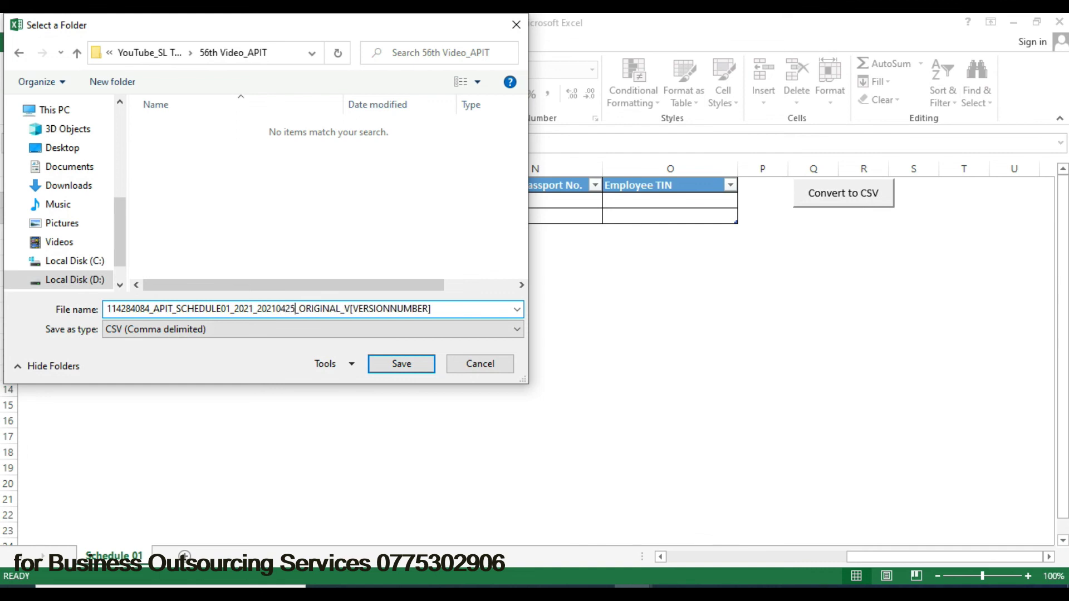
{"action": "left_click_drag", "start_coordinate": [351, 310], "coordinate": [483, 310]}
{"action": "type", "text": "1"}
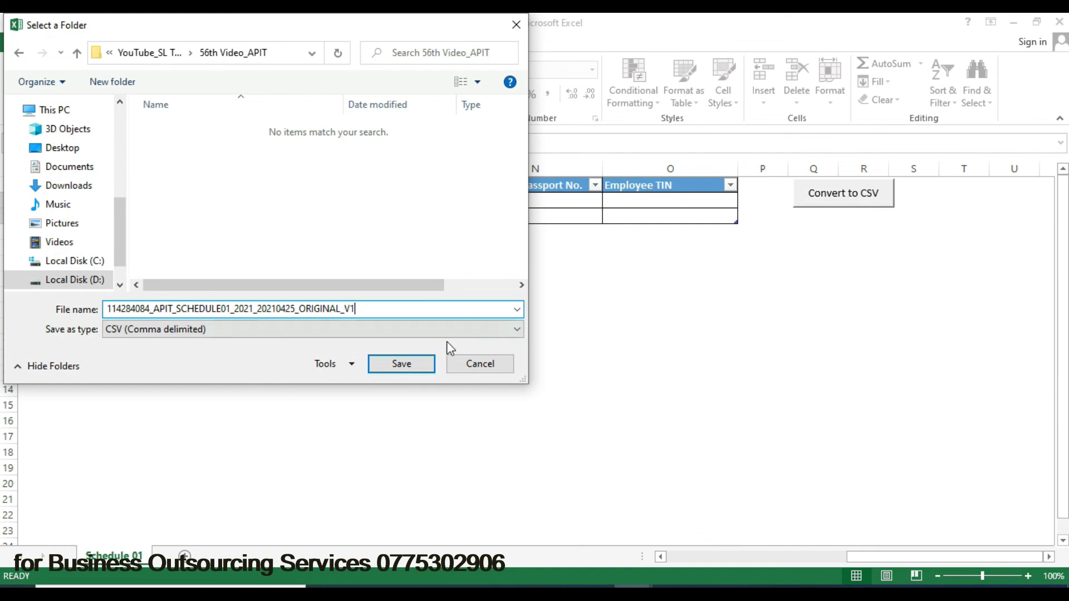
- Save Schedule 01 as CSV (Comma delimited), then bring up the Schedule 02 workbook
{"action": "left_click", "coordinate": [474, 330]}
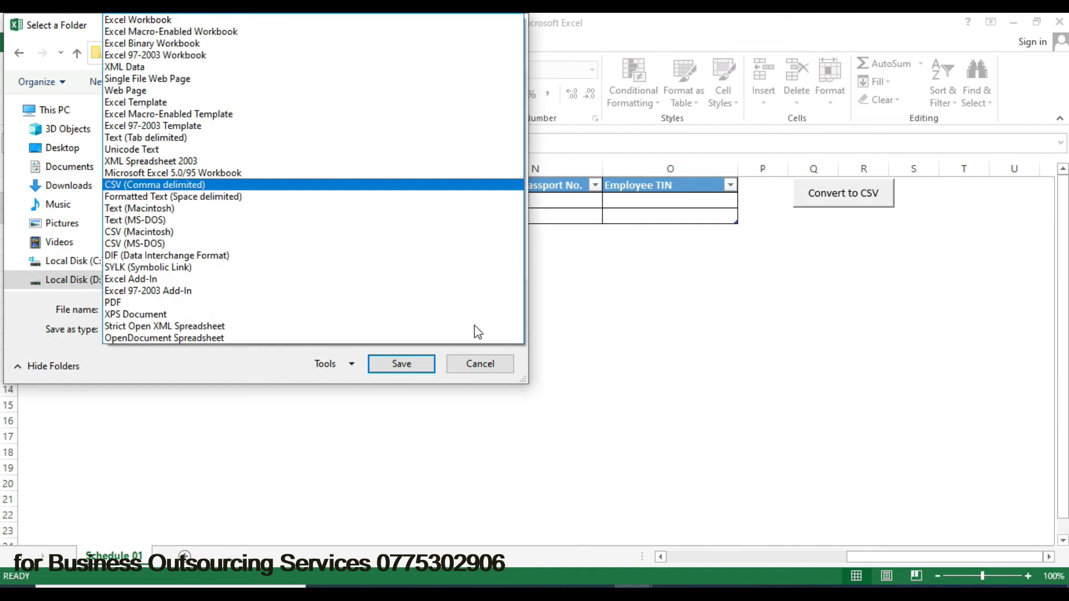
{"action": "left_click", "coordinate": [477, 192]}
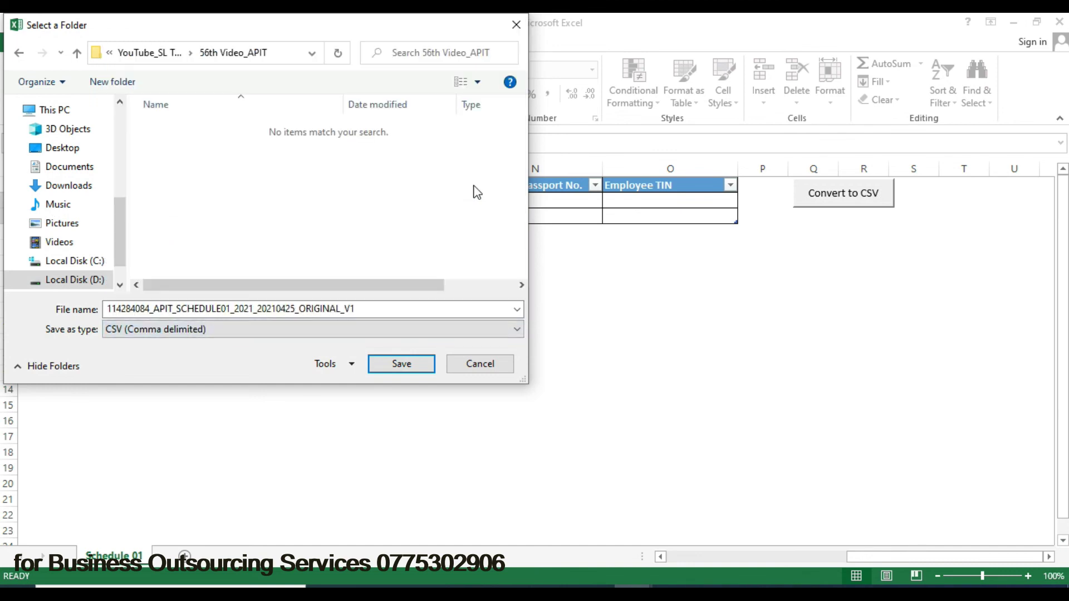
{"action": "left_click", "coordinate": [401, 364]}
{"action": "mouse_move", "coordinate": [633, 587]}
{"action": "left_click", "coordinate": [689, 523]}
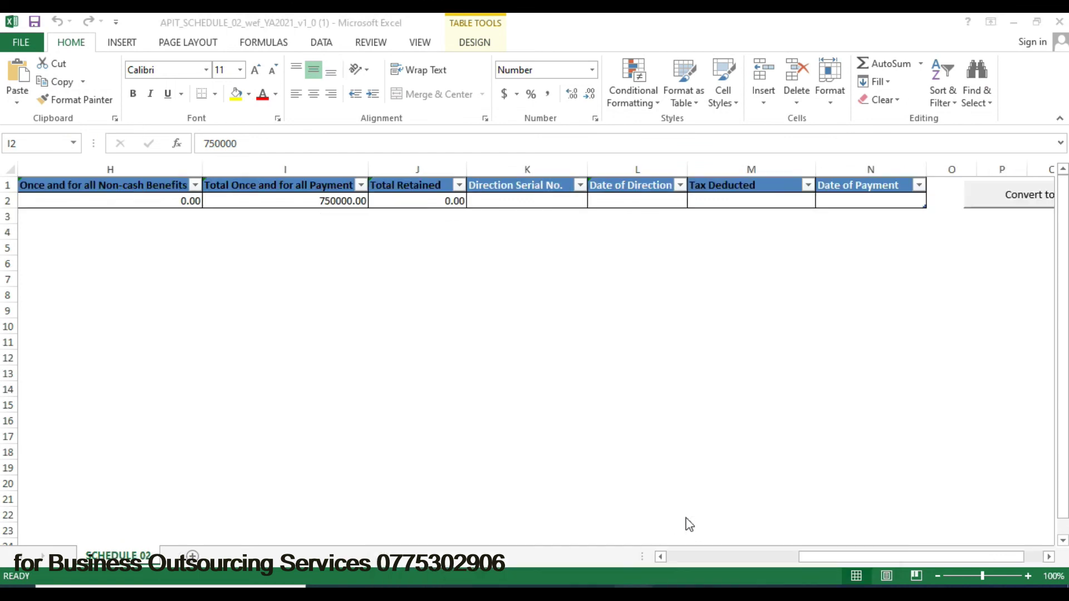
- Save Schedule 02 as a CSV file named SCHEDULE02
{"action": "left_click", "coordinate": [1004, 203]}
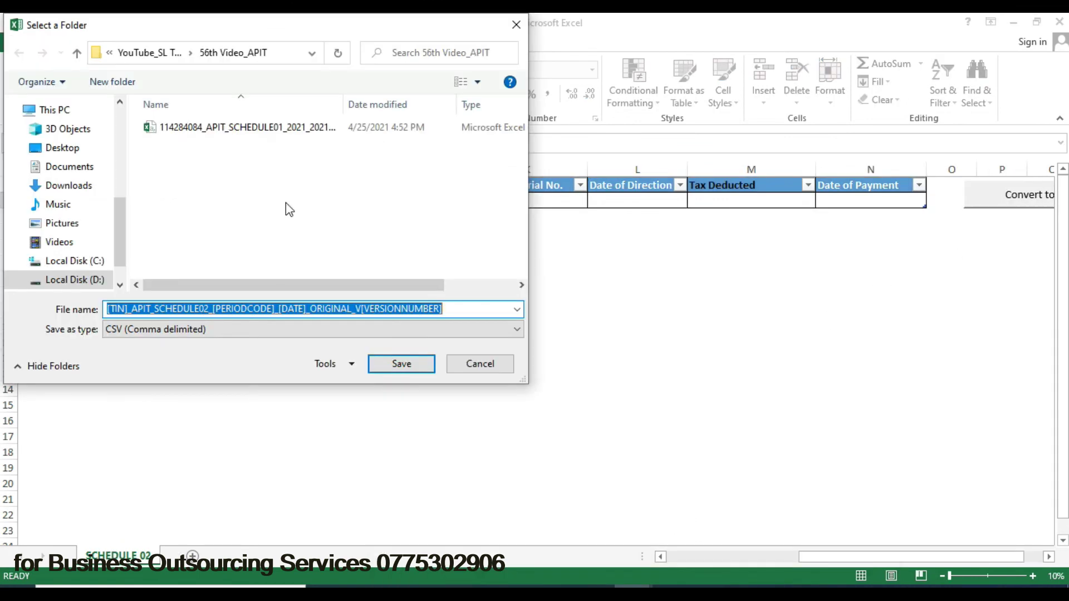
{"action": "left_click", "coordinate": [263, 128]}
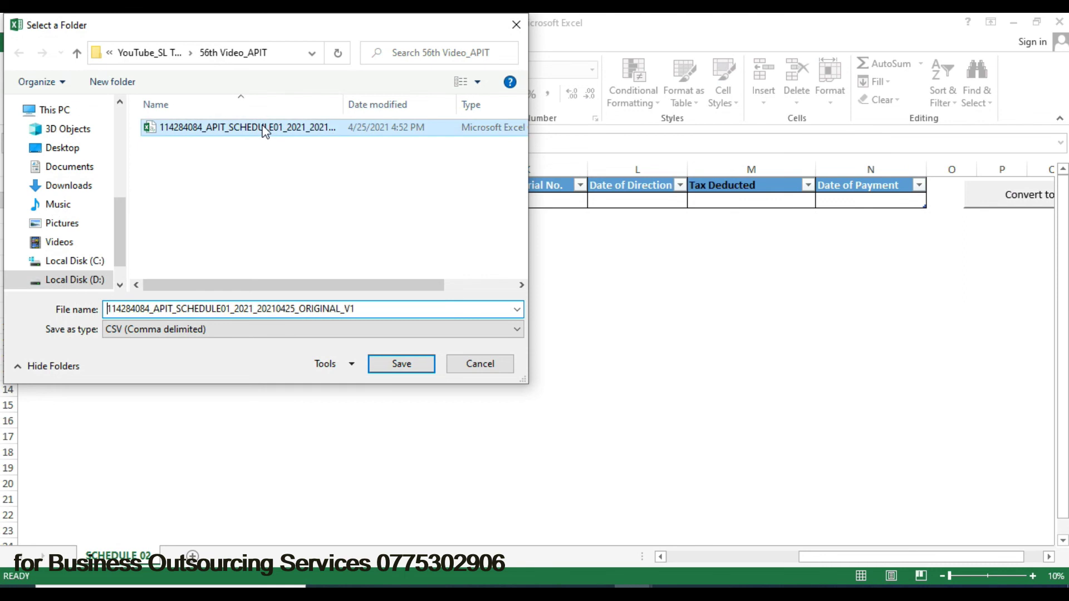
{"action": "left_click", "coordinate": [231, 308]}
{"action": "left_click", "coordinate": [231, 308]}
{"action": "key", "text": "BackSpace"}
{"action": "type", "text": "2"}
{"action": "left_click", "coordinate": [409, 369]}
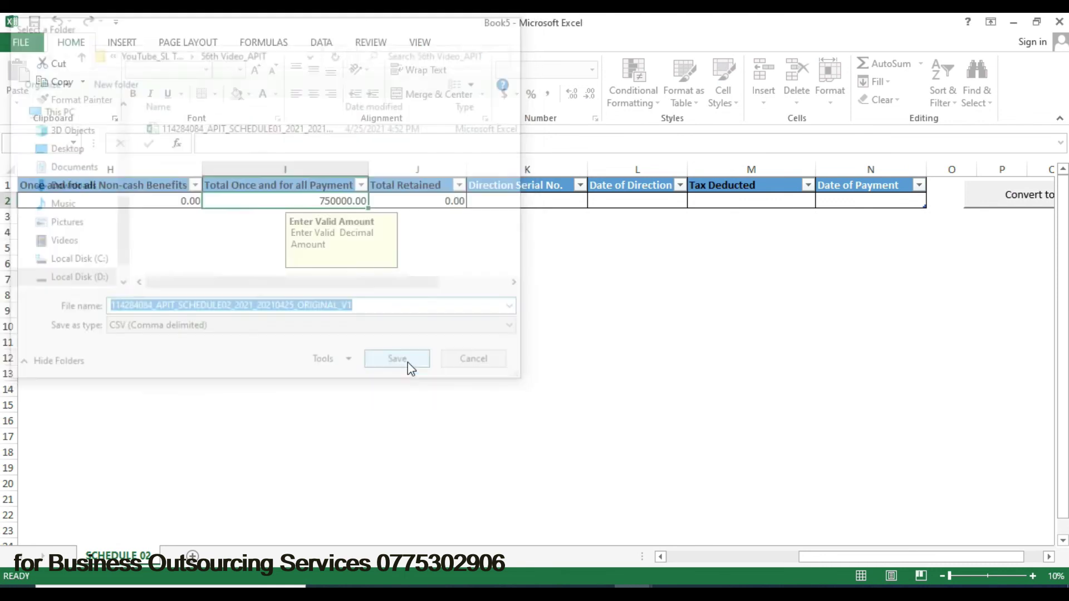
- Save the Schedule 03 workbook as a CSV named SCHEDULE03, then launch the schedule verifier
{"action": "mouse_move", "coordinate": [800, 556]}
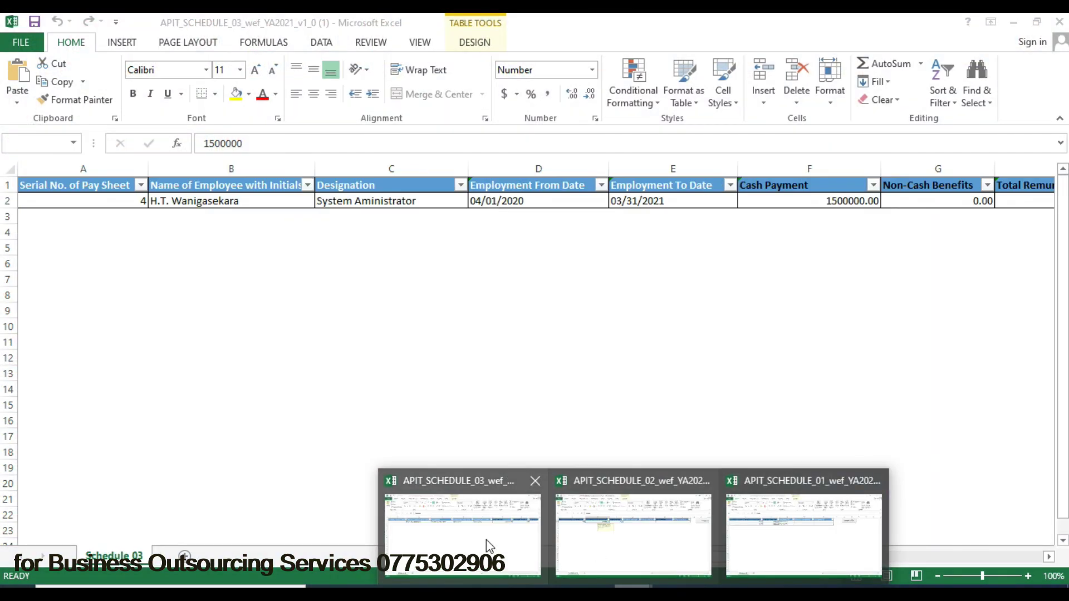
{"action": "left_click", "coordinate": [486, 539]}
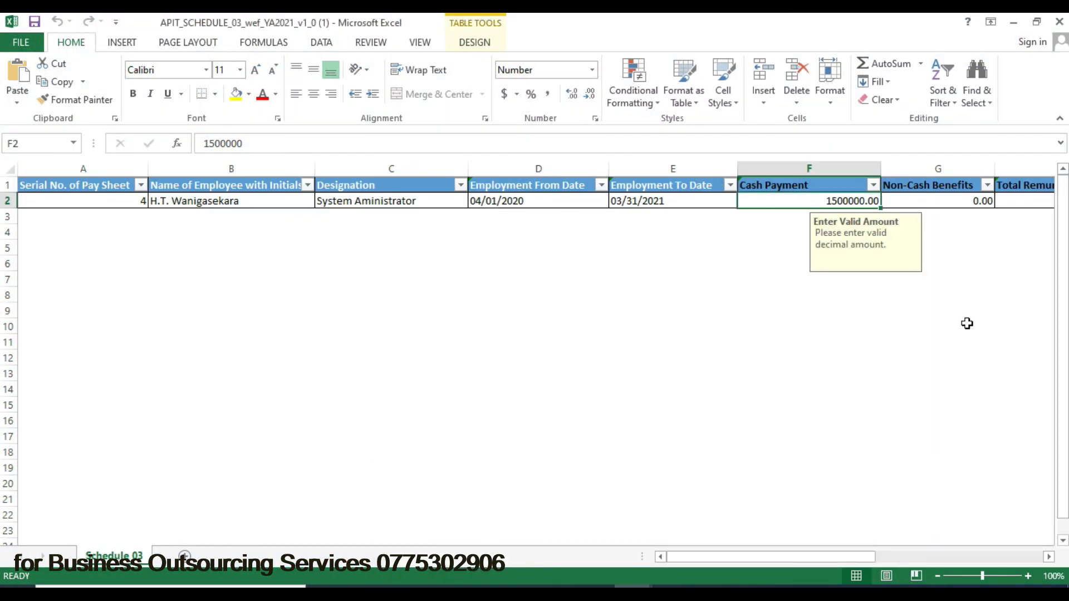
{"action": "left_click_drag", "start_coordinate": [802, 556], "coordinate": [978, 560]}
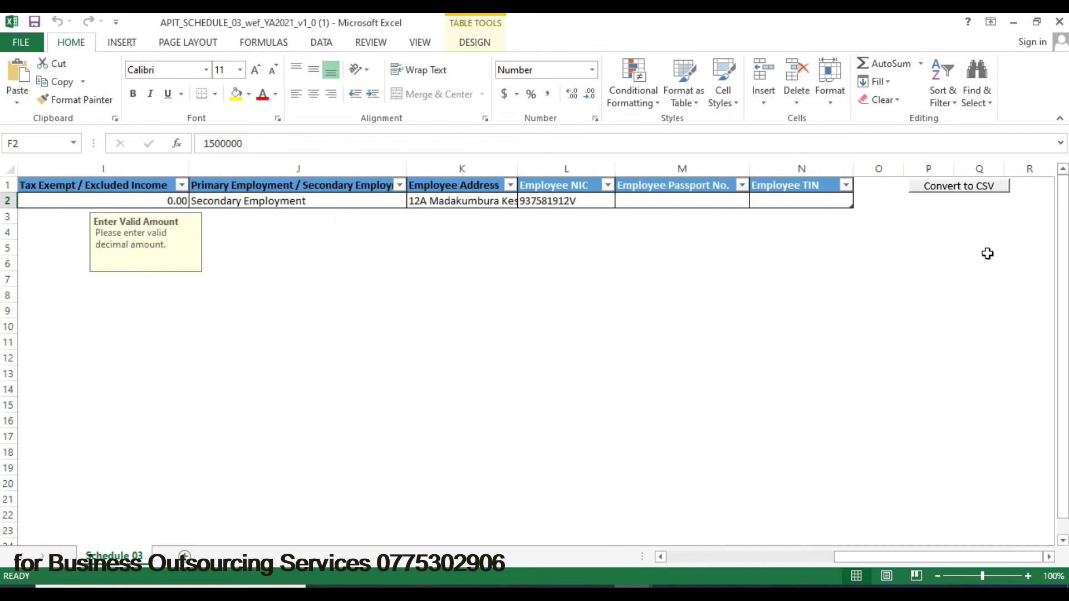
{"action": "left_click", "coordinate": [971, 186]}
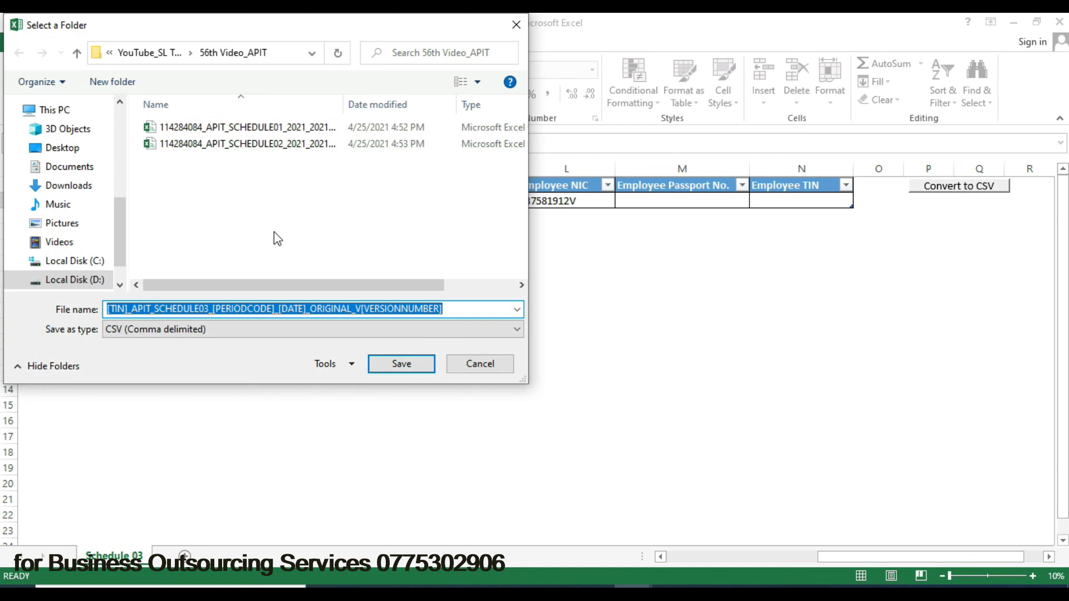
{"action": "left_click", "coordinate": [276, 146]}
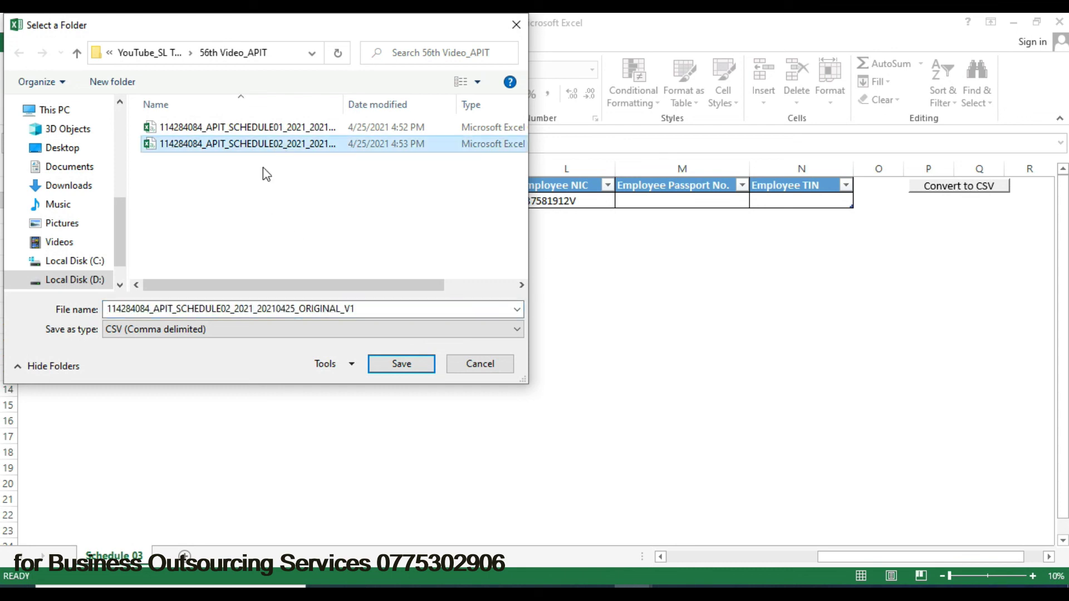
{"action": "double_click", "coordinate": [231, 310]}
{"action": "left_click", "coordinate": [231, 310]}
{"action": "key", "text": "BackSpace"}
{"action": "type", "text": "3"}
{"action": "left_click", "coordinate": [407, 367]}
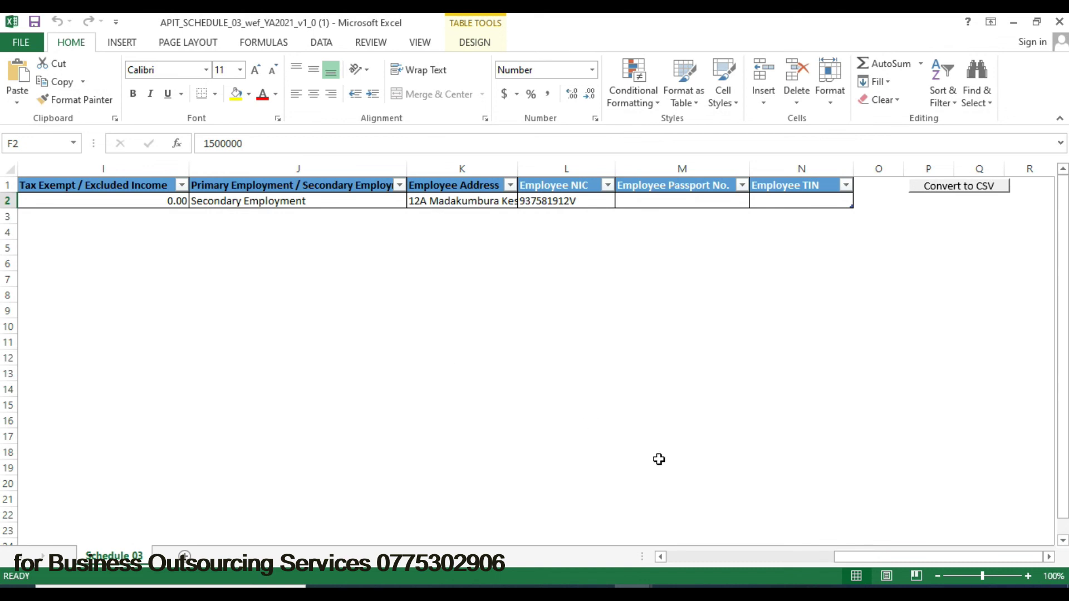
{"action": "left_click", "coordinate": [748, 591]}
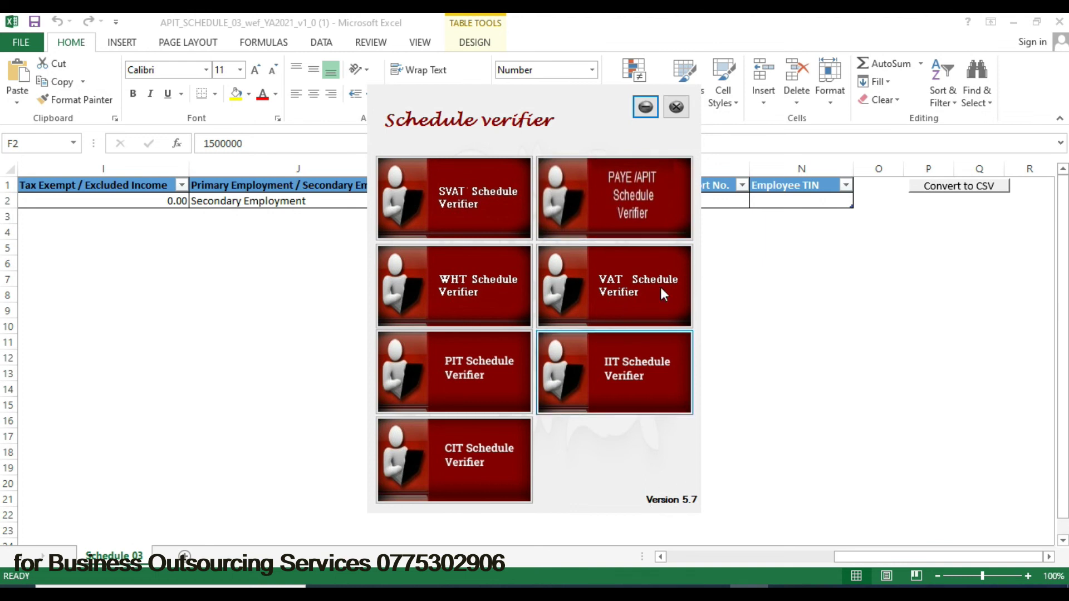
- Verify the SCHEDULE01 CSV as PAYE/APIT Schedule01 for period code 2021
{"action": "left_click", "coordinate": [622, 188]}
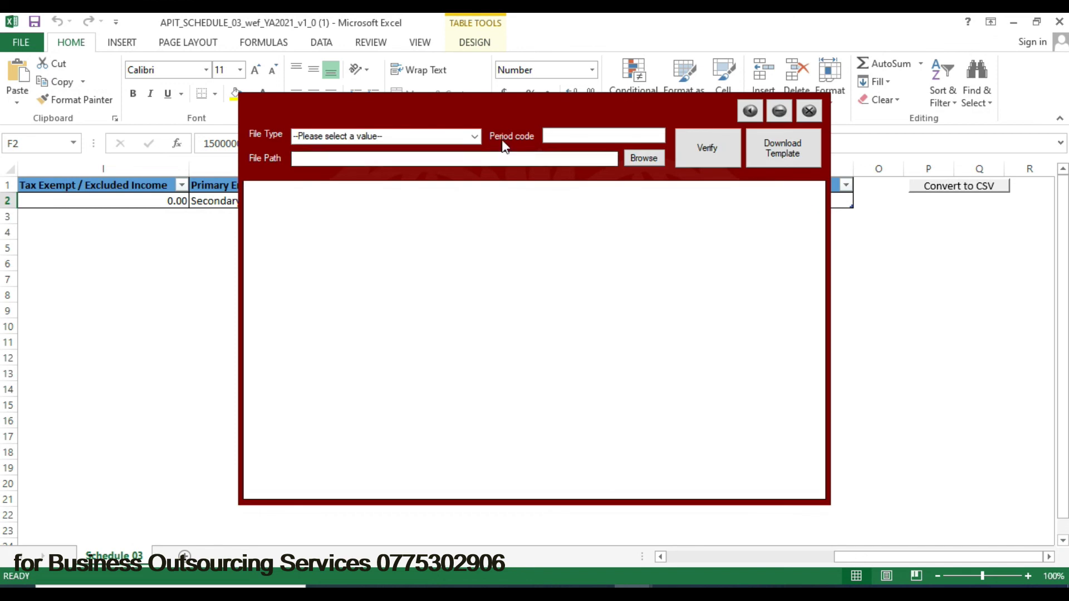
{"action": "left_click", "coordinate": [474, 134]}
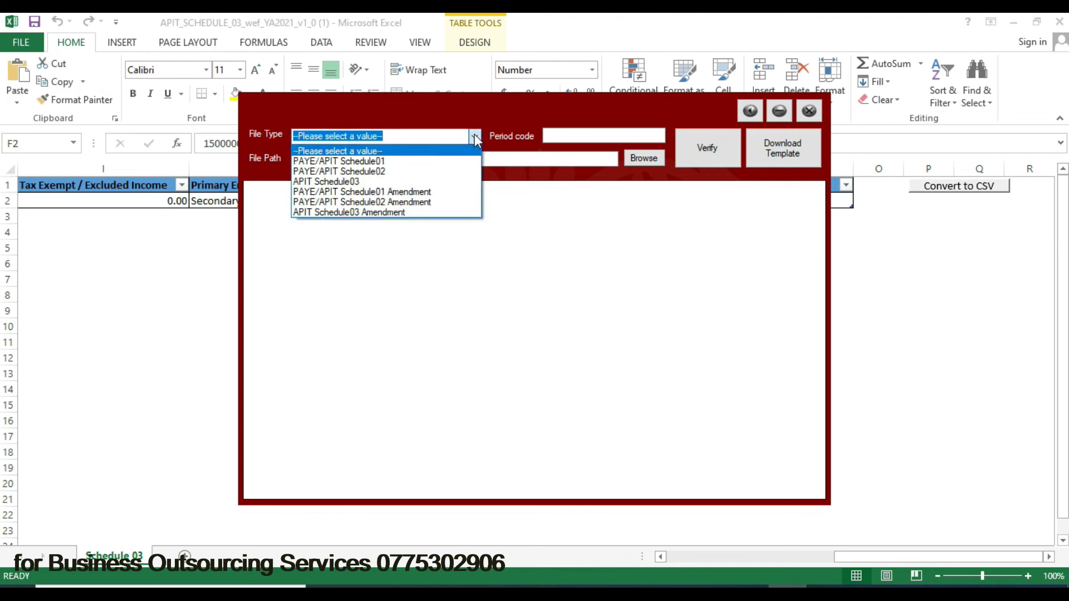
{"action": "left_click", "coordinate": [430, 164]}
{"action": "left_click", "coordinate": [556, 135]}
{"action": "type", "text": "2021"}
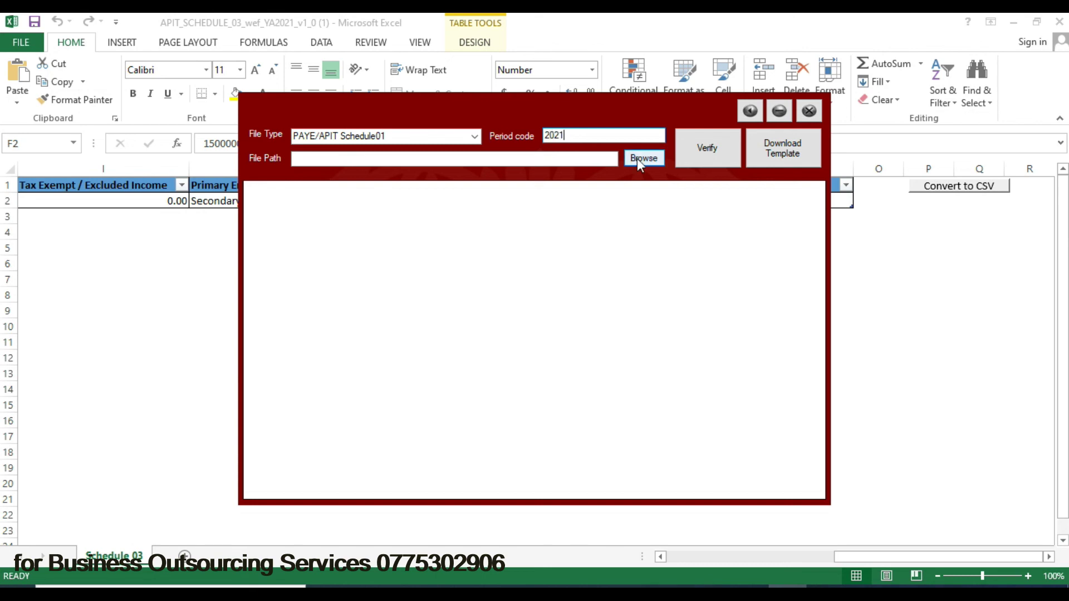
{"action": "left_click", "coordinate": [649, 159]}
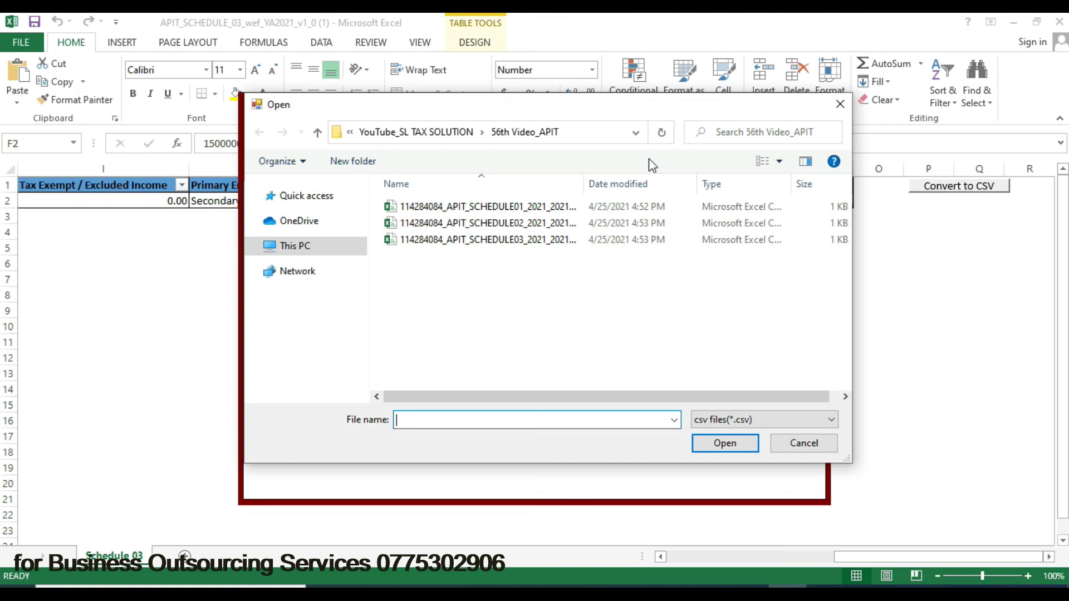
{"action": "left_click", "coordinate": [523, 210]}
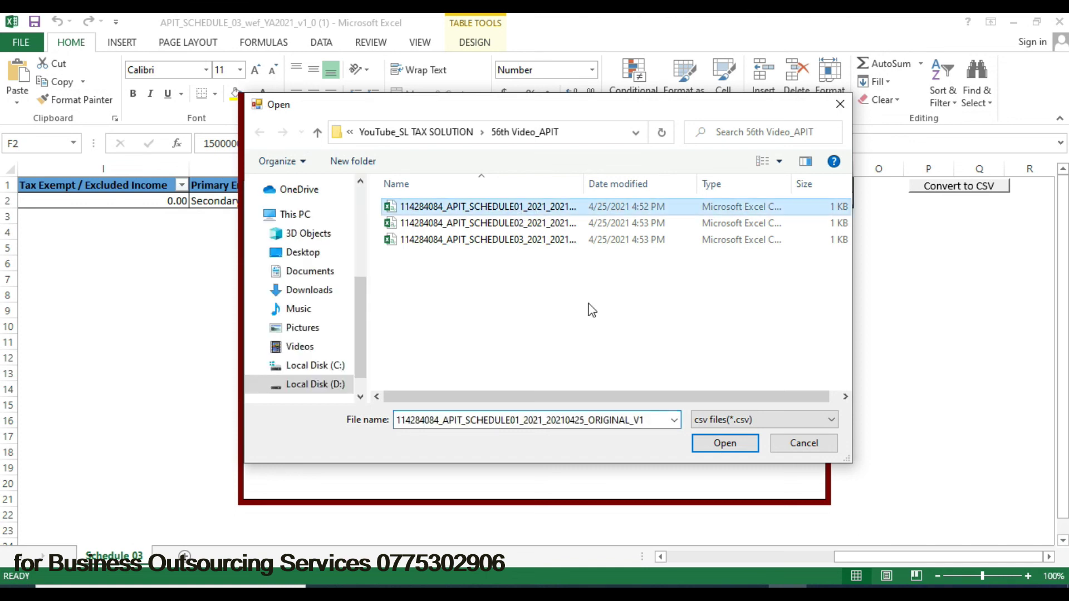
{"action": "left_click", "coordinate": [719, 444]}
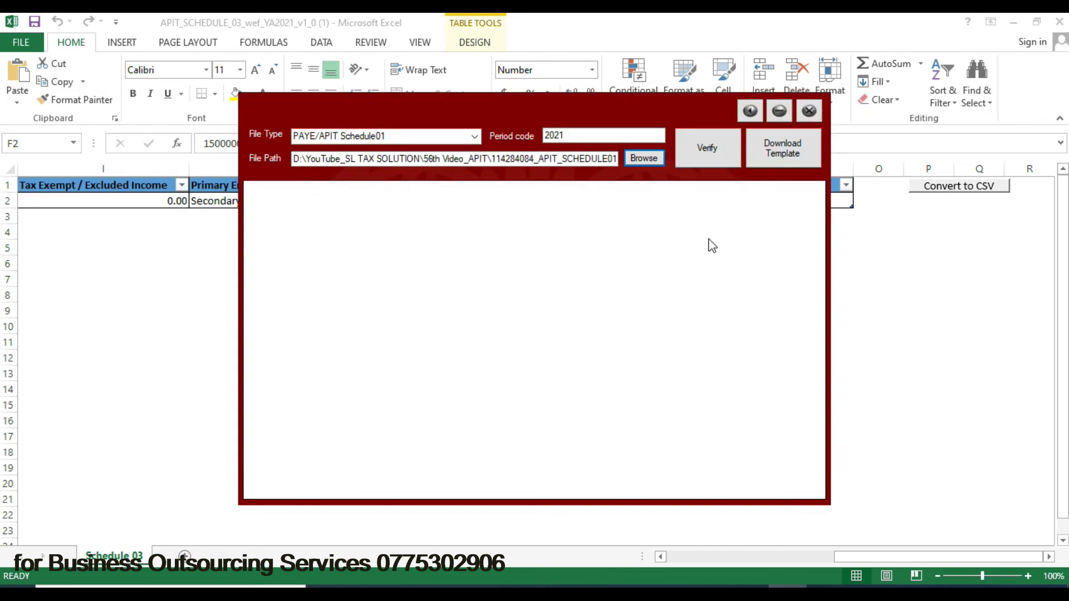
{"action": "left_click", "coordinate": [705, 159]}
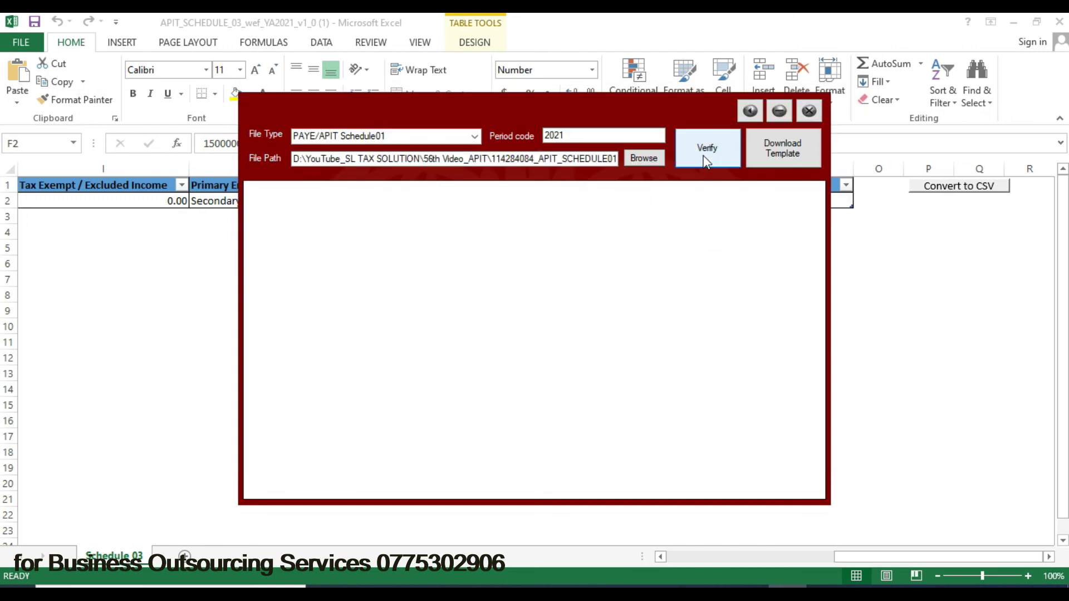
{"action": "left_click", "coordinate": [559, 354]}
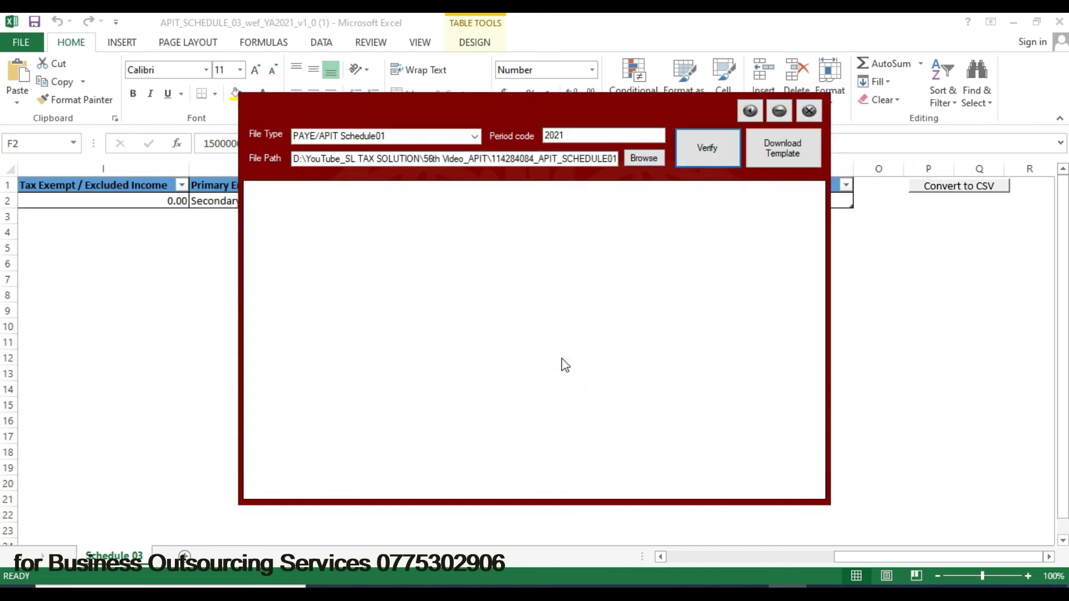
- Verify the SCHEDULE02 CSV as PAYE/APIT Schedule02; validation passes
{"action": "left_click", "coordinate": [475, 136]}
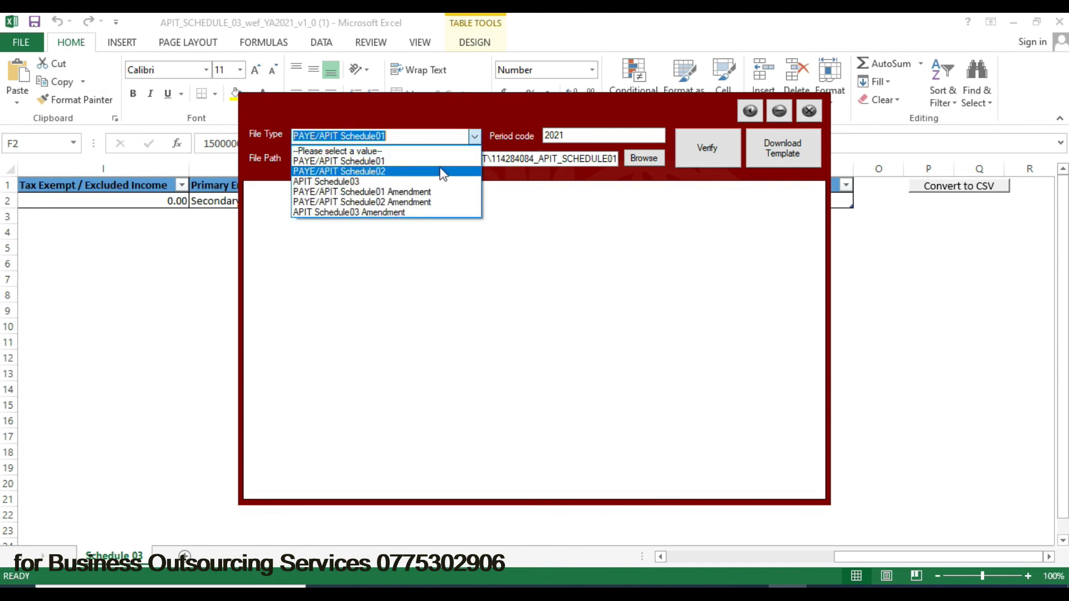
{"action": "left_click", "coordinate": [443, 172]}
{"action": "left_click", "coordinate": [642, 162]}
{"action": "left_click", "coordinate": [488, 222]}
{"action": "left_click", "coordinate": [708, 449]}
{"action": "left_click", "coordinate": [702, 155]}
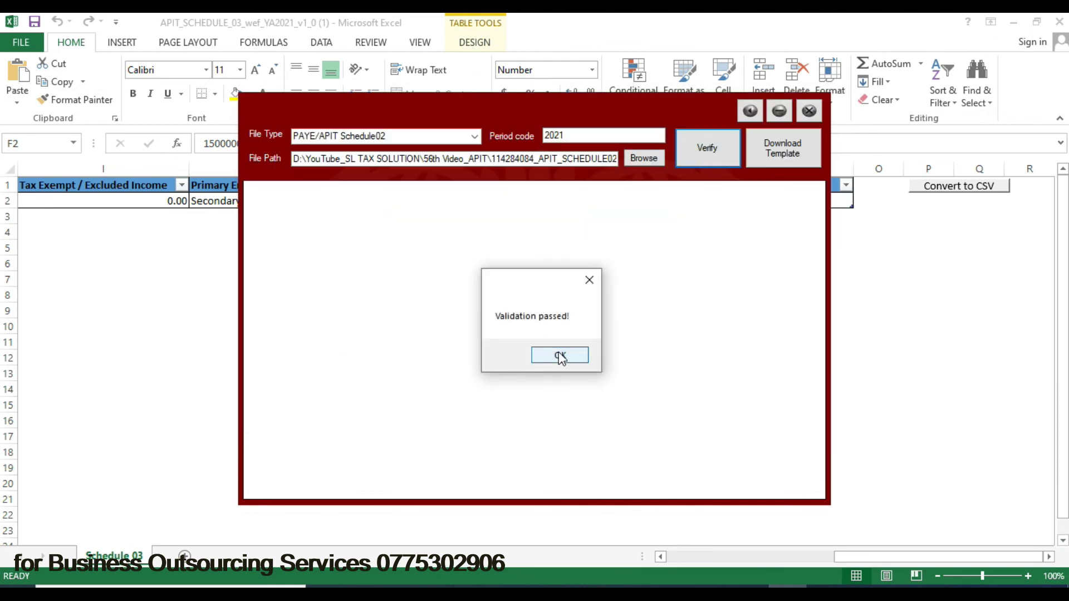
{"action": "left_click", "coordinate": [558, 355]}
- Verify the SCHEDULE03 CSV as APIT Schedule03, then close the verifier
{"action": "left_click", "coordinate": [475, 137]}
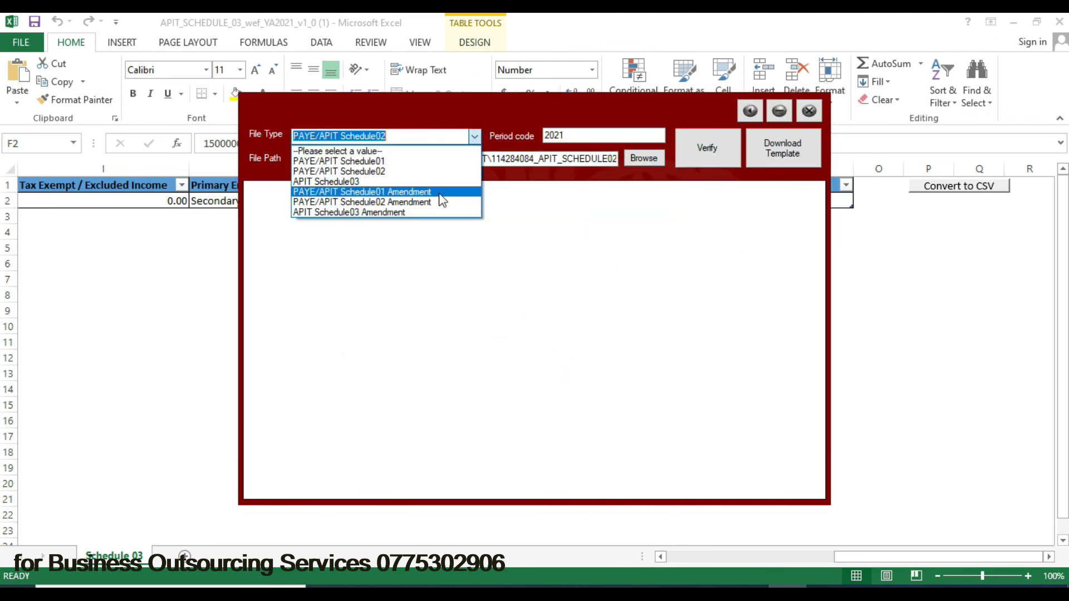
{"action": "left_click", "coordinate": [441, 183]}
{"action": "left_click", "coordinate": [643, 160]}
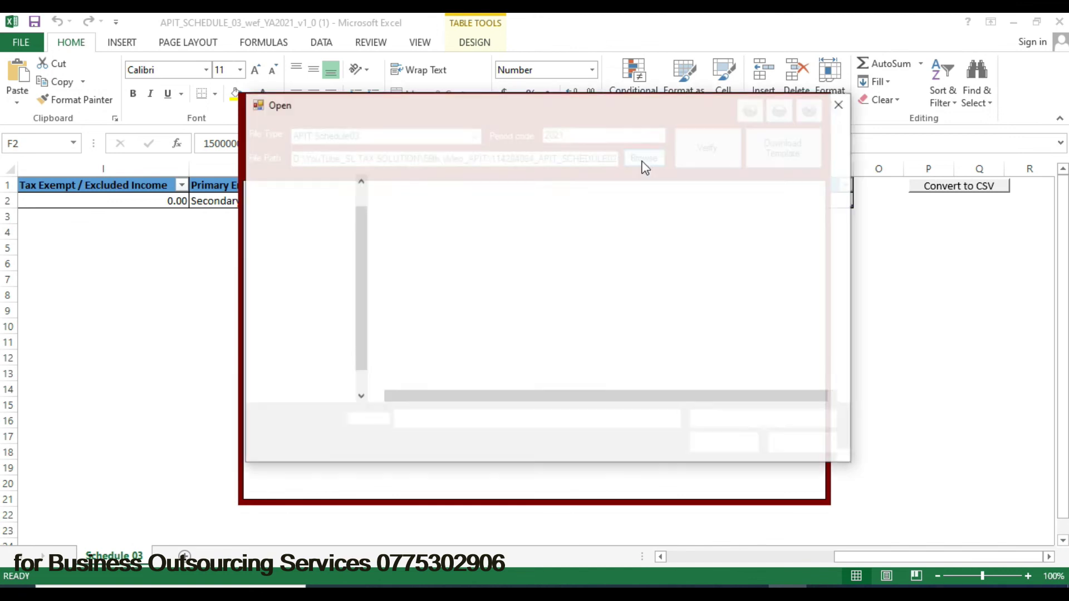
{"action": "left_click", "coordinate": [600, 240]}
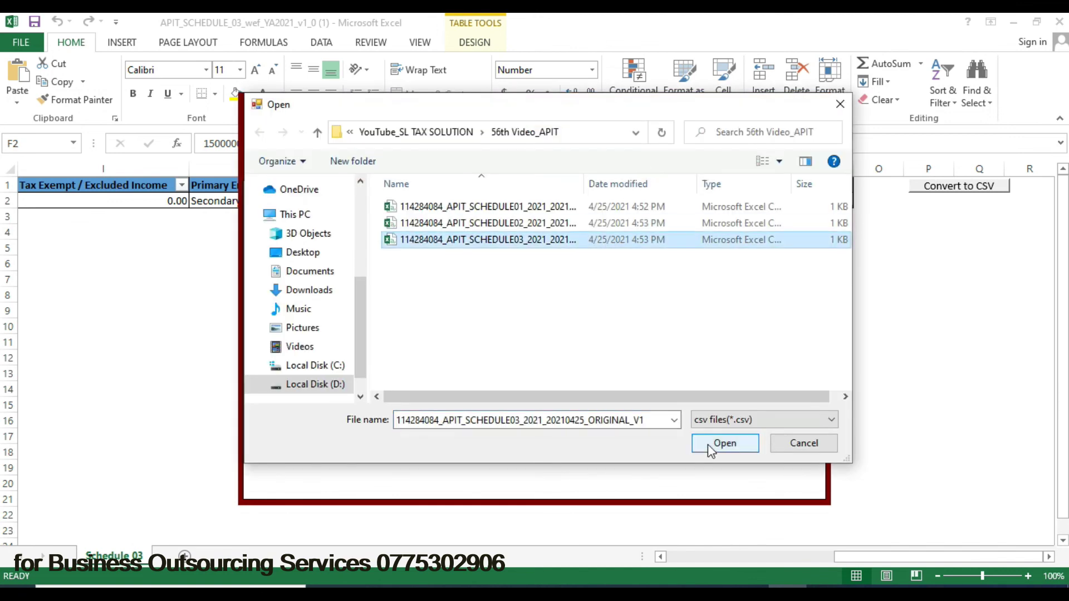
{"action": "left_click", "coordinate": [712, 444]}
{"action": "left_click", "coordinate": [700, 151]}
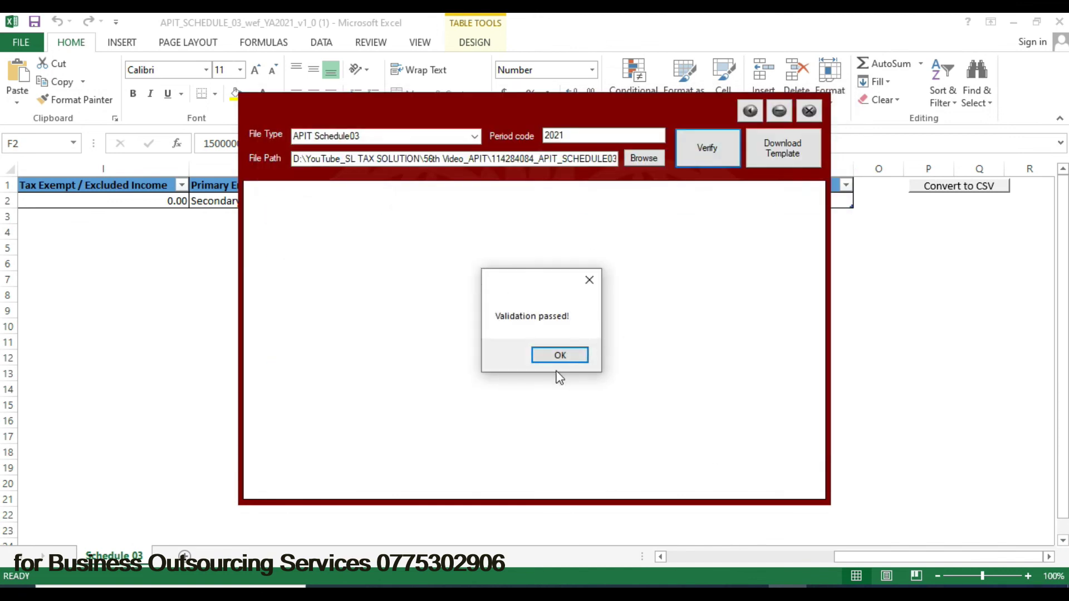
{"action": "left_click", "coordinate": [560, 355]}
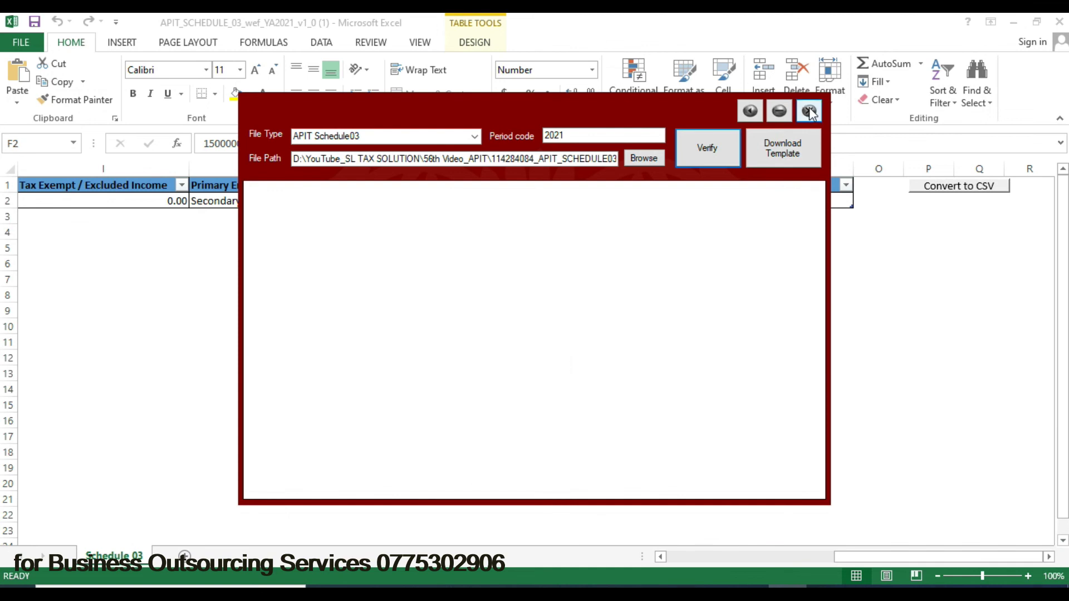
{"action": "left_click", "coordinate": [810, 111]}
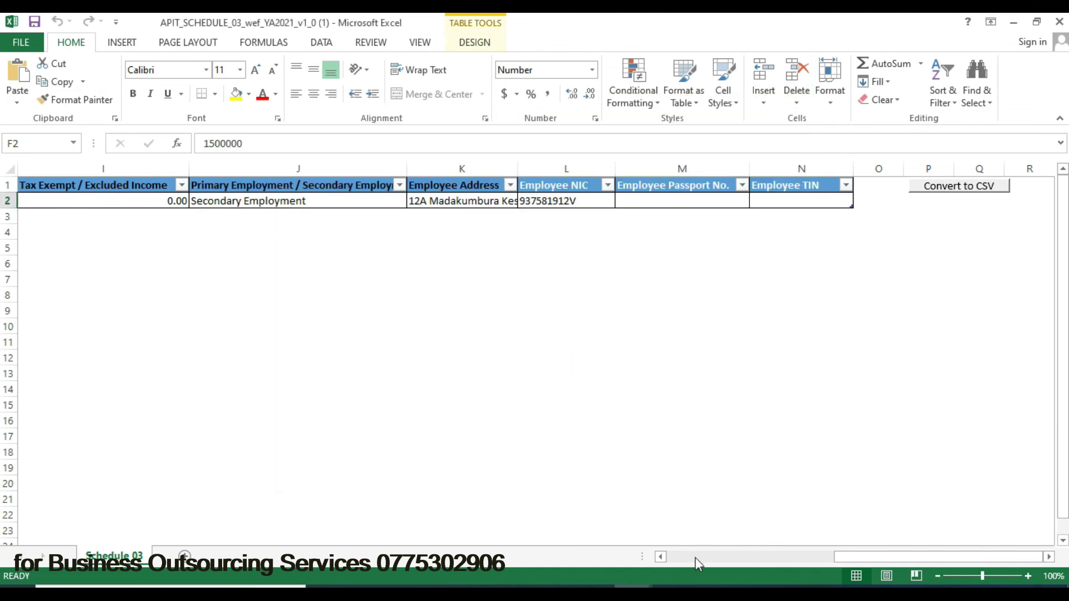
- Save the completed RAMIS return as PDF 'PAYEReturnDetail - RAMIS' in the 56th Video_APIT folder
{"action": "left_click", "coordinate": [707, 541]}
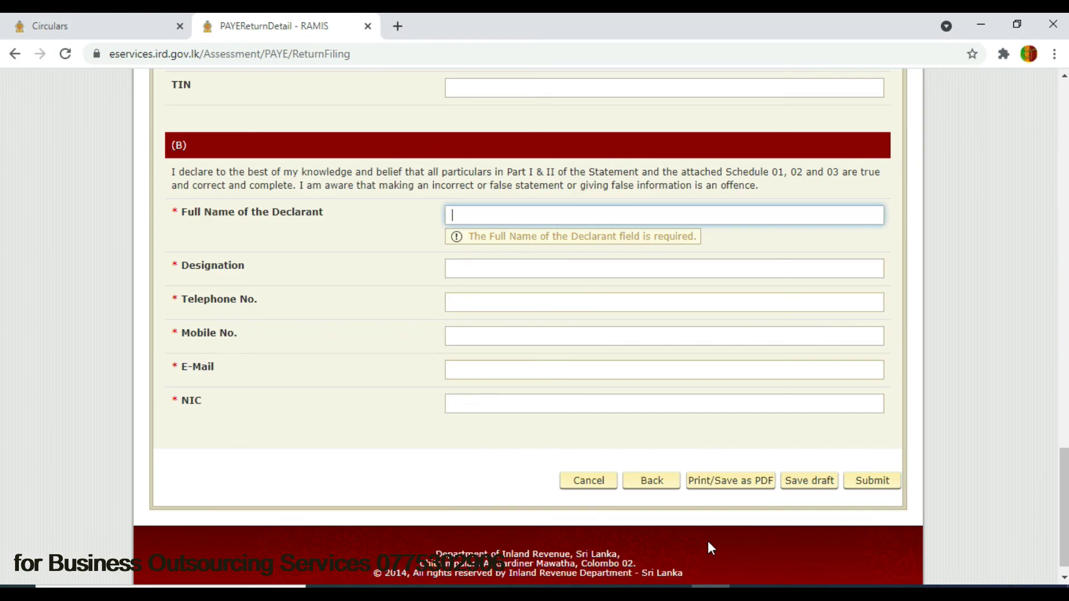
{"action": "scroll", "coordinate": [752, 295], "scroll_direction": "down", "scroll_amount": 1}
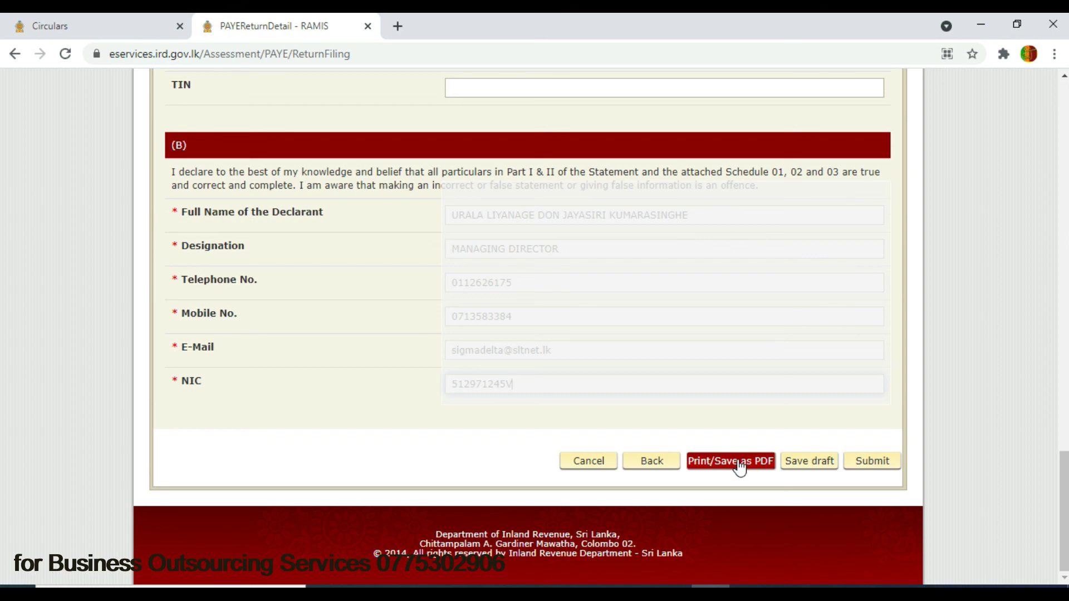
{"action": "left_click", "coordinate": [739, 466]}
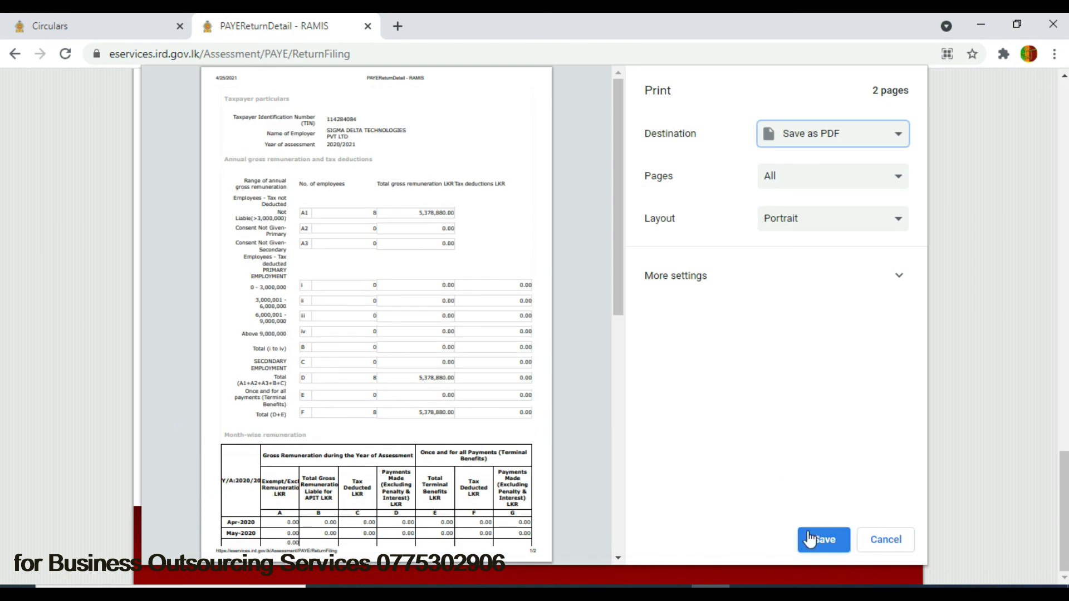
{"action": "left_click", "coordinate": [825, 543]}
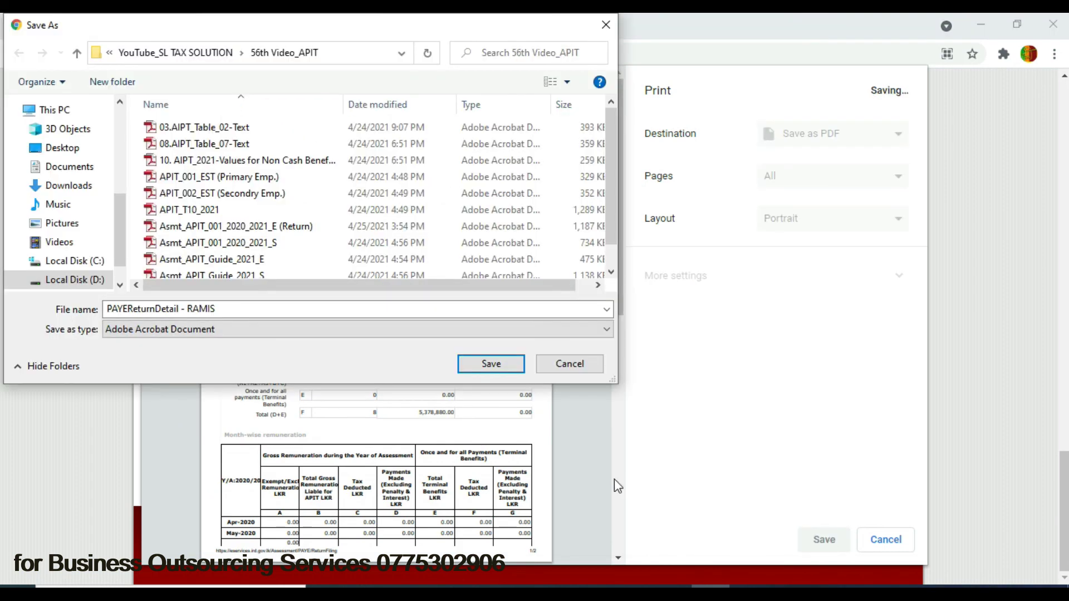
{"action": "left_click", "coordinate": [490, 369]}
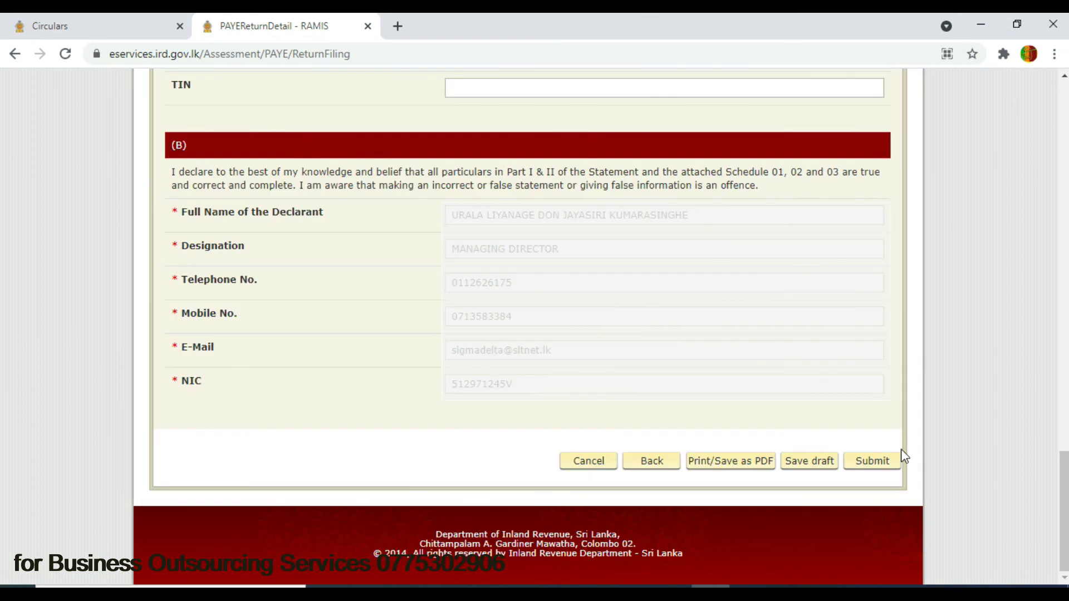
- Submit the 2020/2021 PAYE return and confirm the submission
{"action": "left_click", "coordinate": [873, 464]}
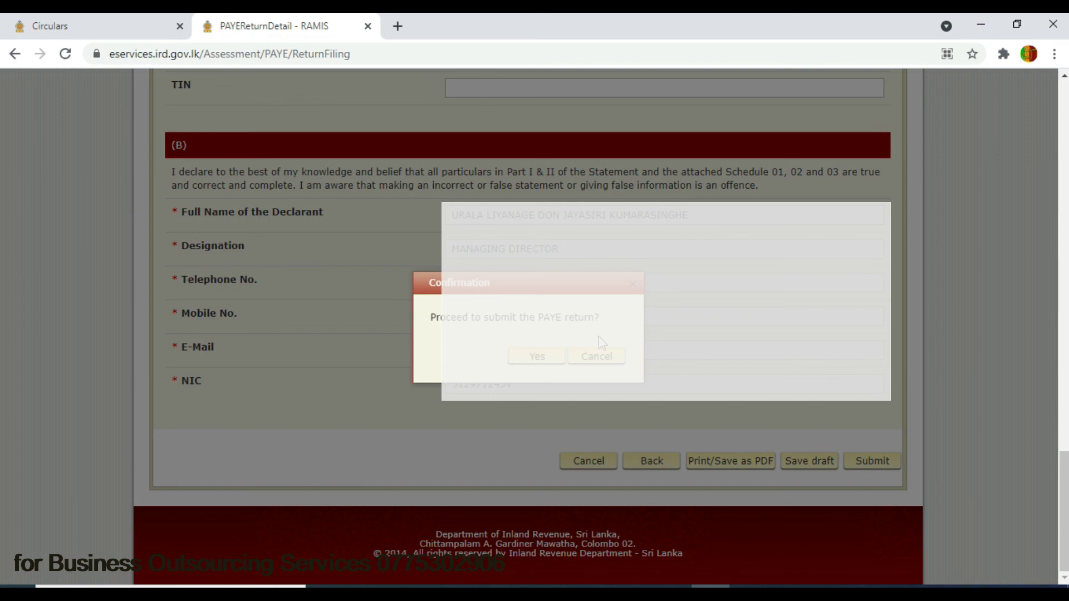
{"action": "left_click", "coordinate": [542, 360]}
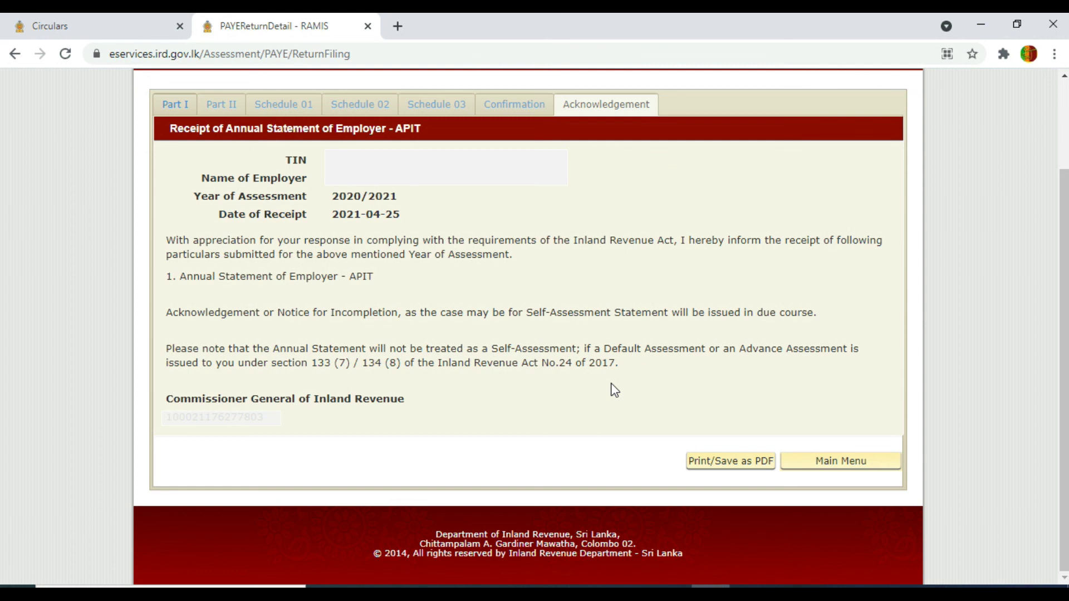
- Save the APIT acknowledgement receipt as a PDF in 56th Video_APIT and return to the statement list
{"action": "left_click", "coordinate": [744, 465]}
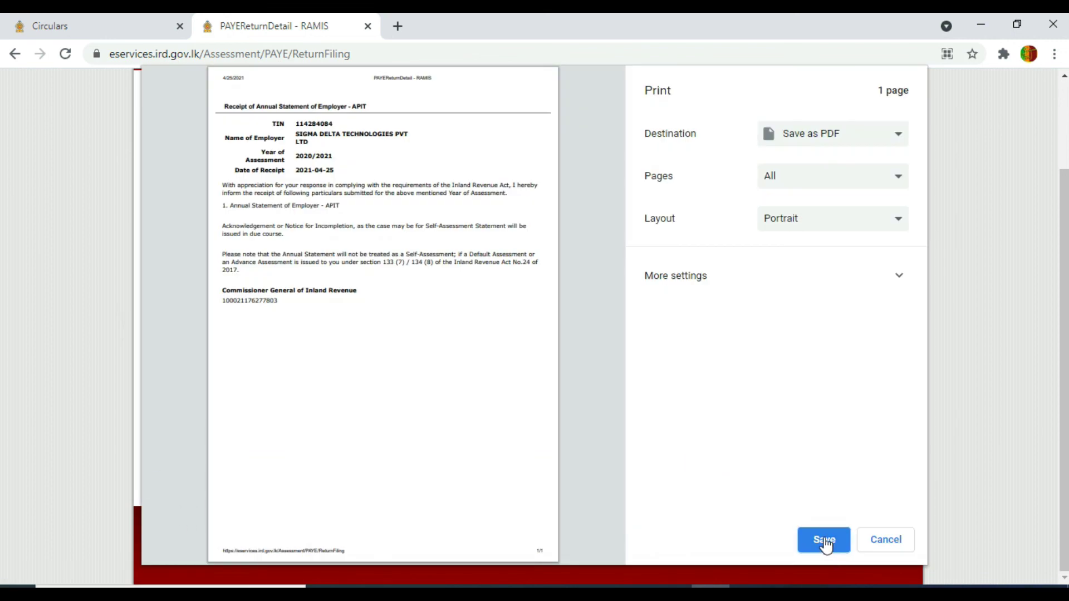
{"action": "left_click", "coordinate": [824, 539]}
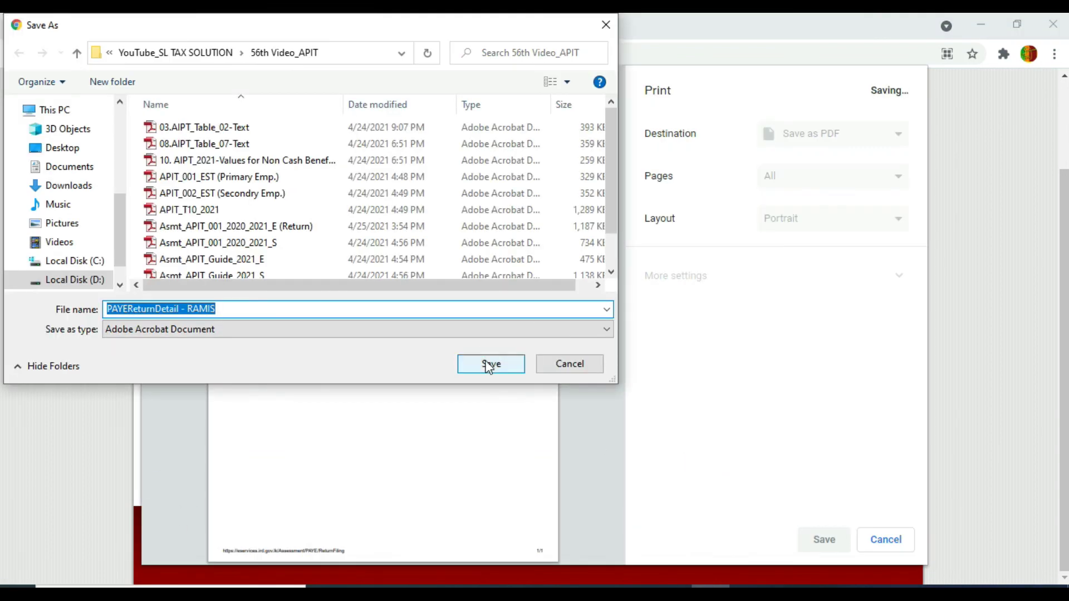
{"action": "left_click", "coordinate": [488, 365]}
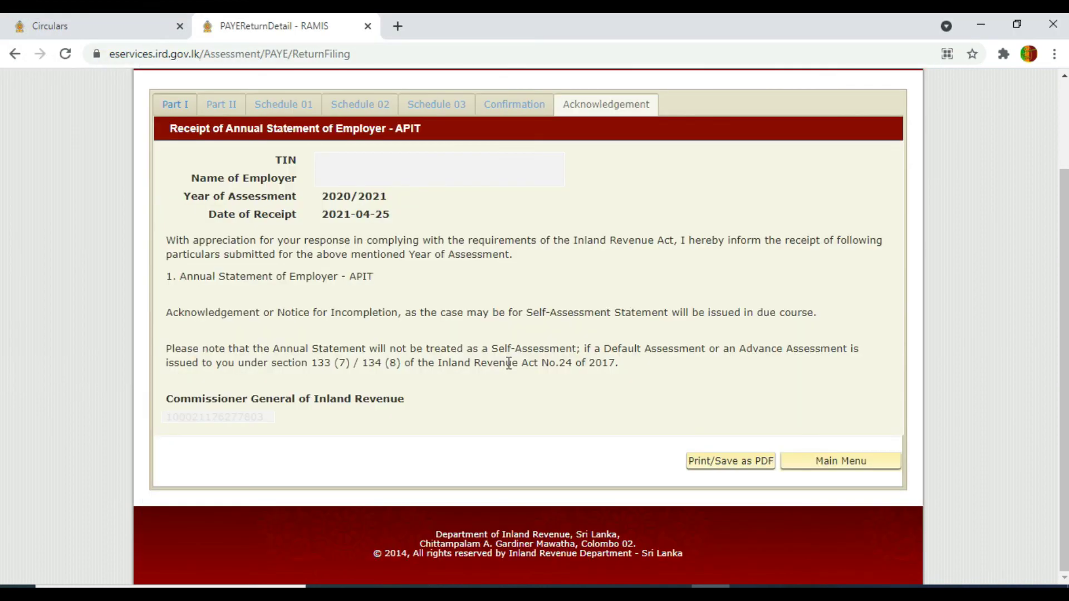
{"action": "left_click", "coordinate": [853, 467]}
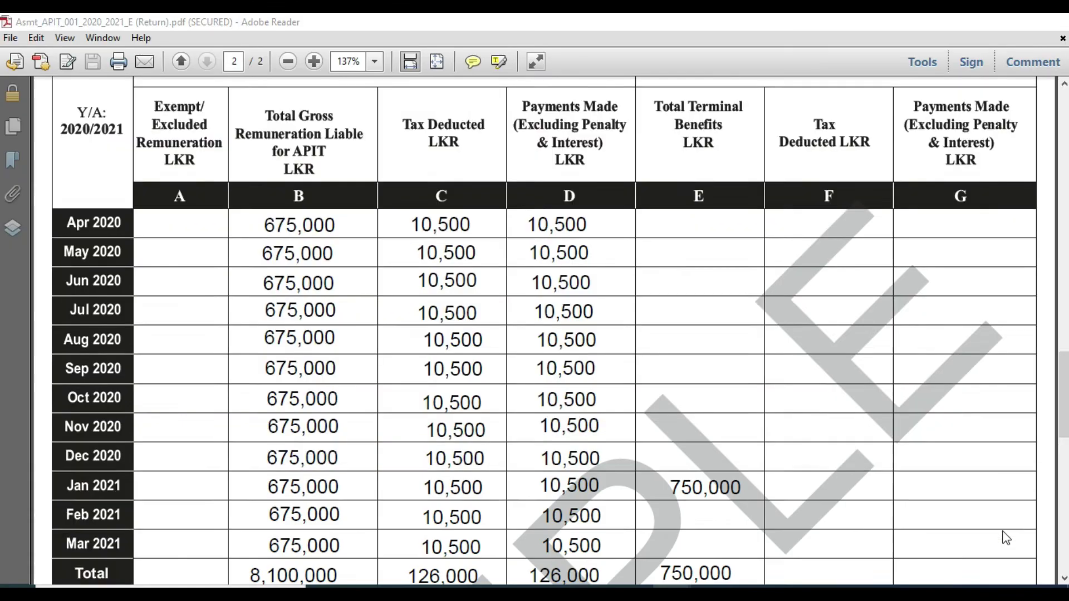
- Scroll the sample APIT return PDF back to page 1, then return to the RAMIS statement list
{"action": "left_click_drag", "start_coordinate": [1062, 362], "coordinate": [1066, 283]}
{"action": "scroll", "coordinate": [1066, 278], "scroll_direction": "up", "scroll_amount": 10}
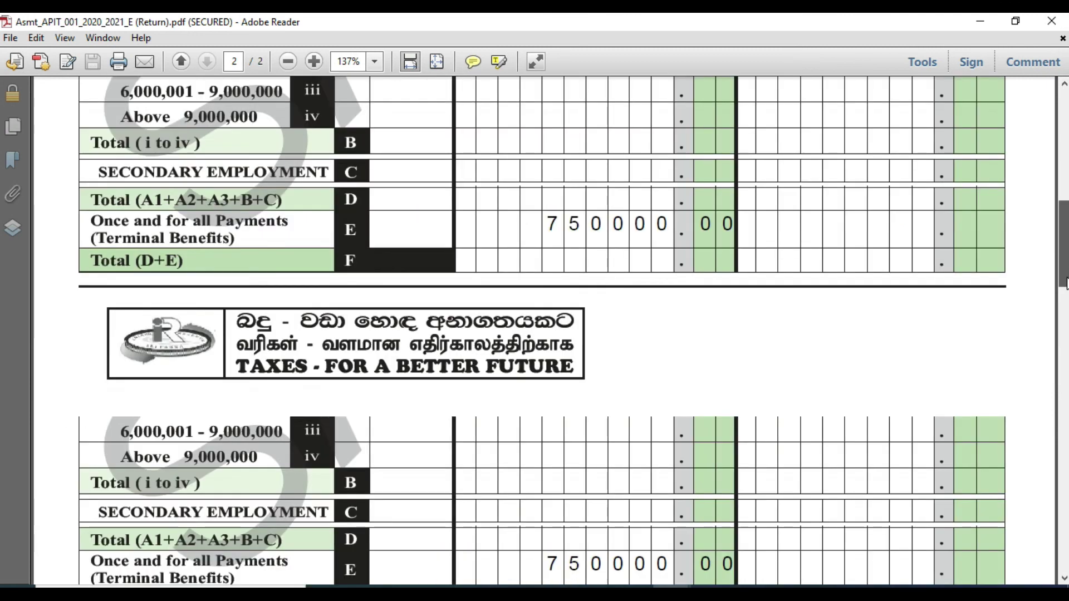
{"action": "scroll", "coordinate": [1066, 271], "scroll_direction": "up", "scroll_amount": 3}
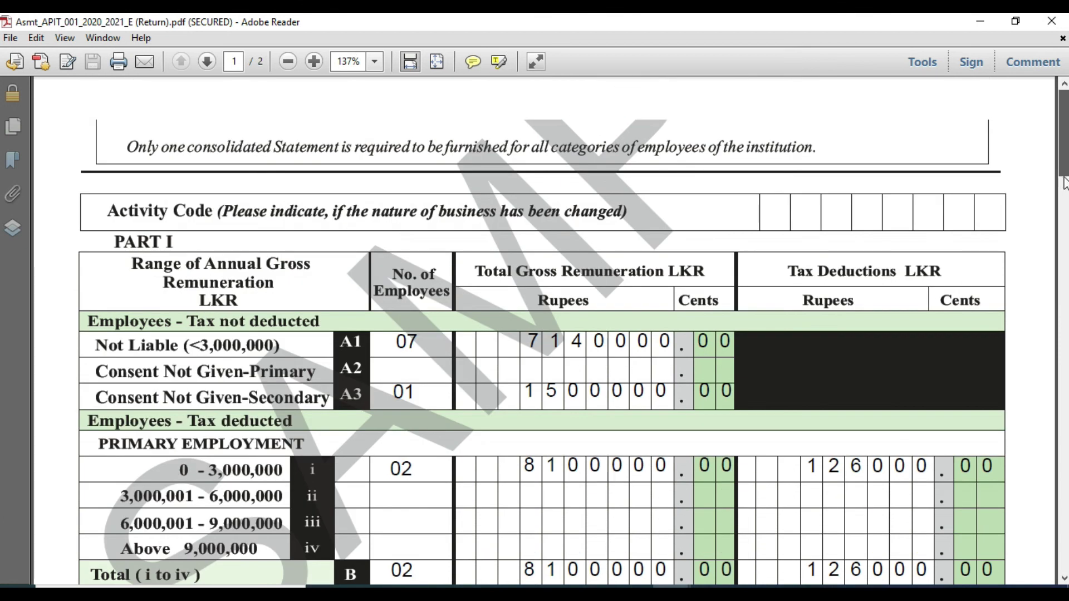
{"action": "scroll", "coordinate": [1066, 272], "scroll_direction": "up", "scroll_amount": 5}
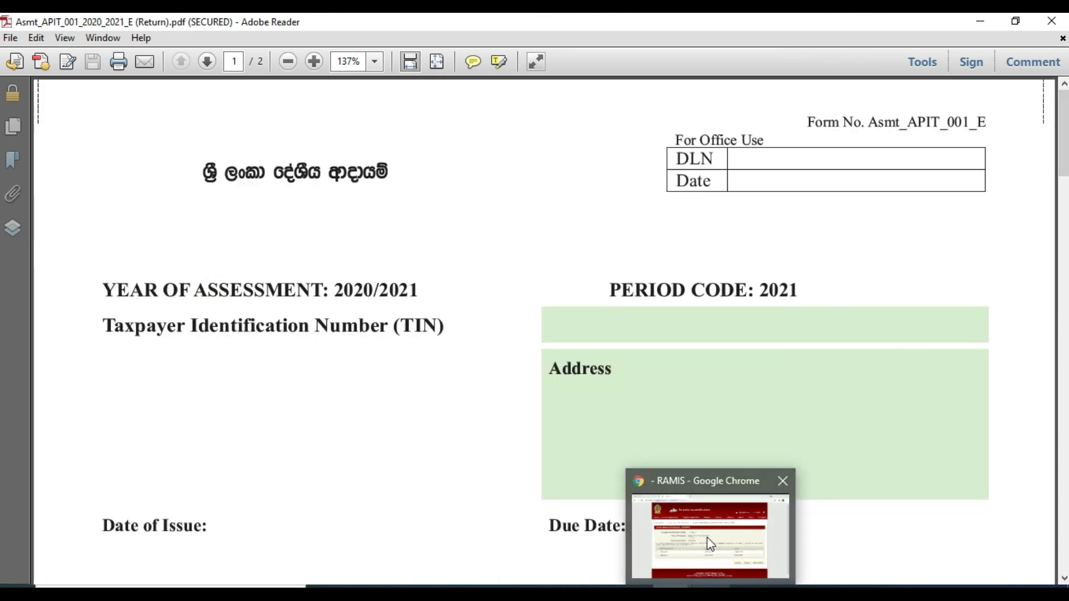
{"action": "left_click", "coordinate": [708, 539]}
- Open the PAYE/APIT schedule upload form from Upload Schedules / Documents and enter period 2021
{"action": "mouse_move", "coordinate": [232, 173]}
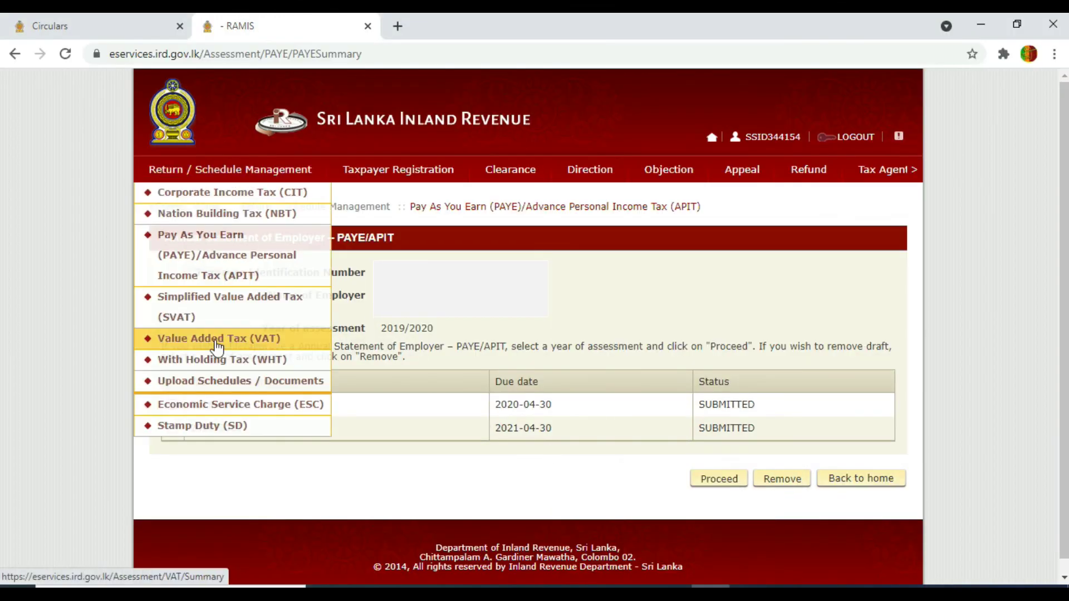
{"action": "left_click", "coordinate": [217, 390]}
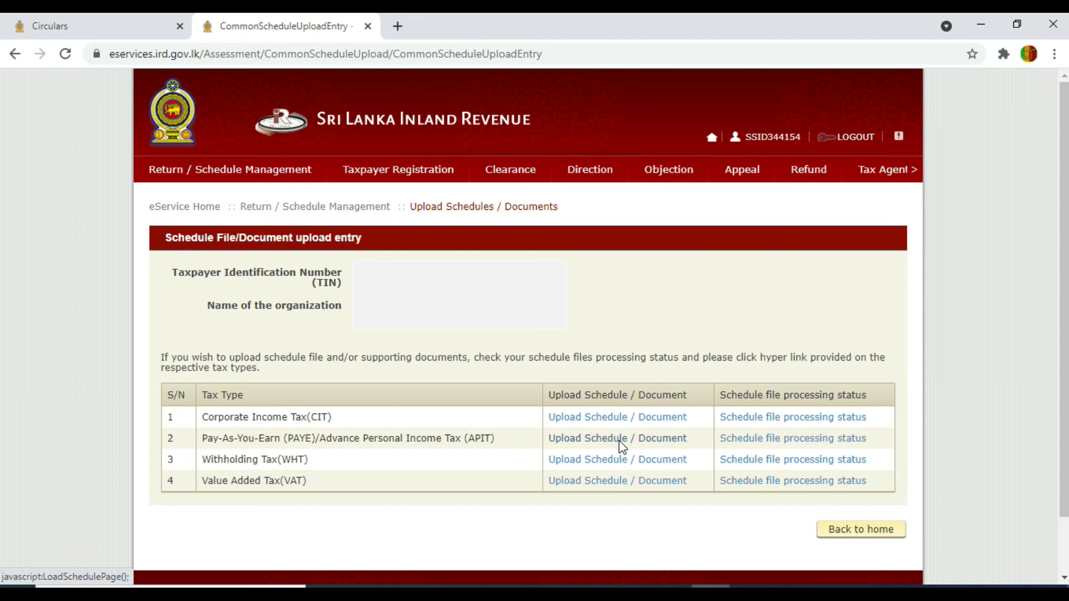
{"action": "left_click", "coordinate": [620, 443]}
{"action": "left_click", "coordinate": [426, 338]}
{"action": "type", "text": "2021"}
{"action": "left_click", "coordinate": [611, 360]}
- Check the Sub Document Type options without changing them, then return to the upload entry page
{"action": "left_click_drag", "start_coordinate": [1052, 271], "coordinate": [1061, 334]}
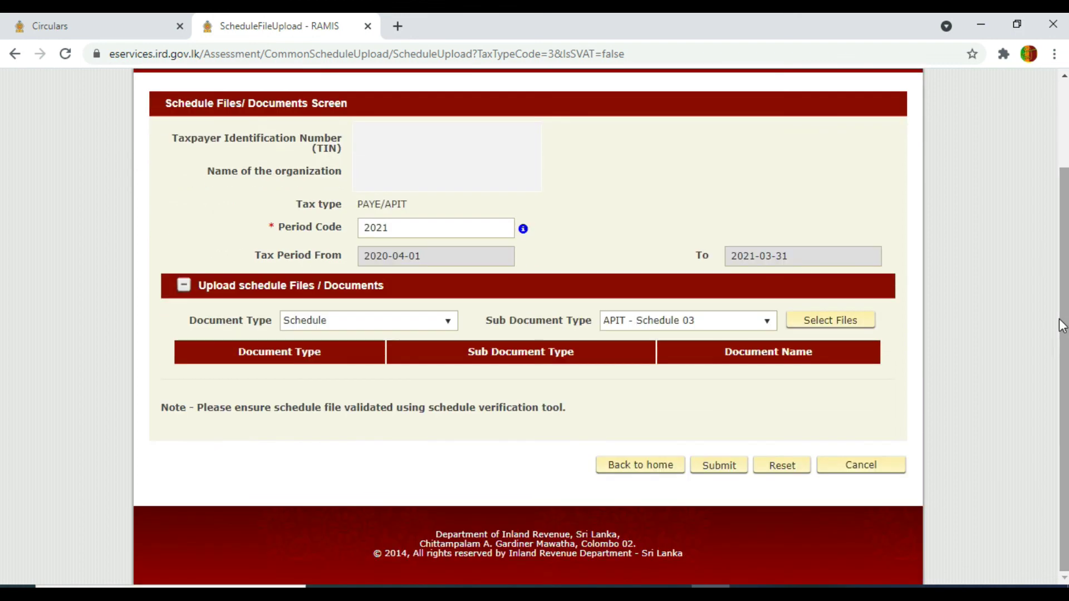
{"action": "left_click", "coordinate": [757, 323]}
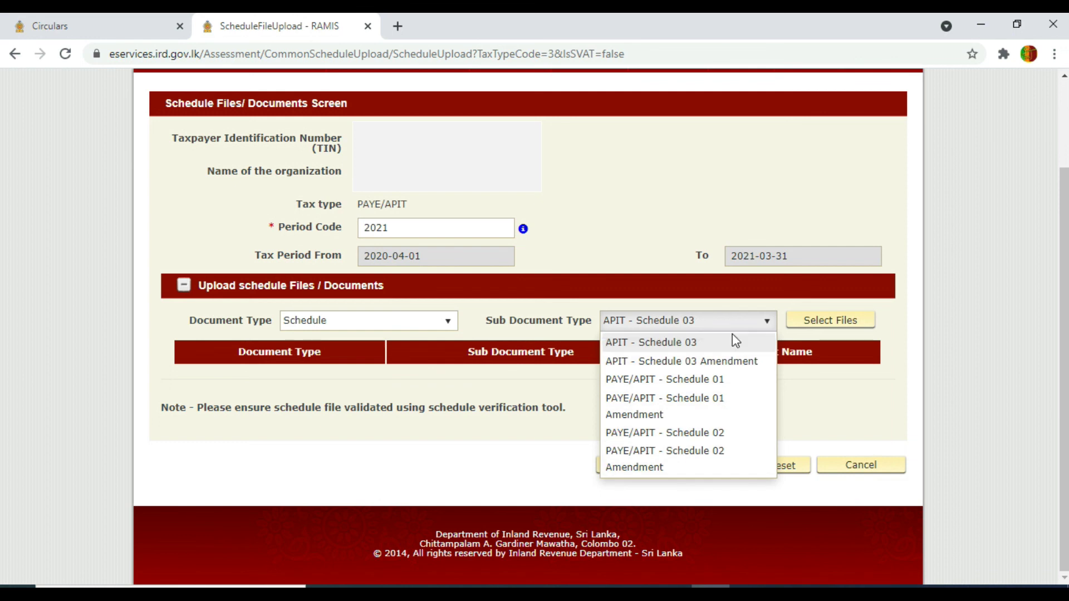
{"action": "left_click", "coordinate": [666, 286]}
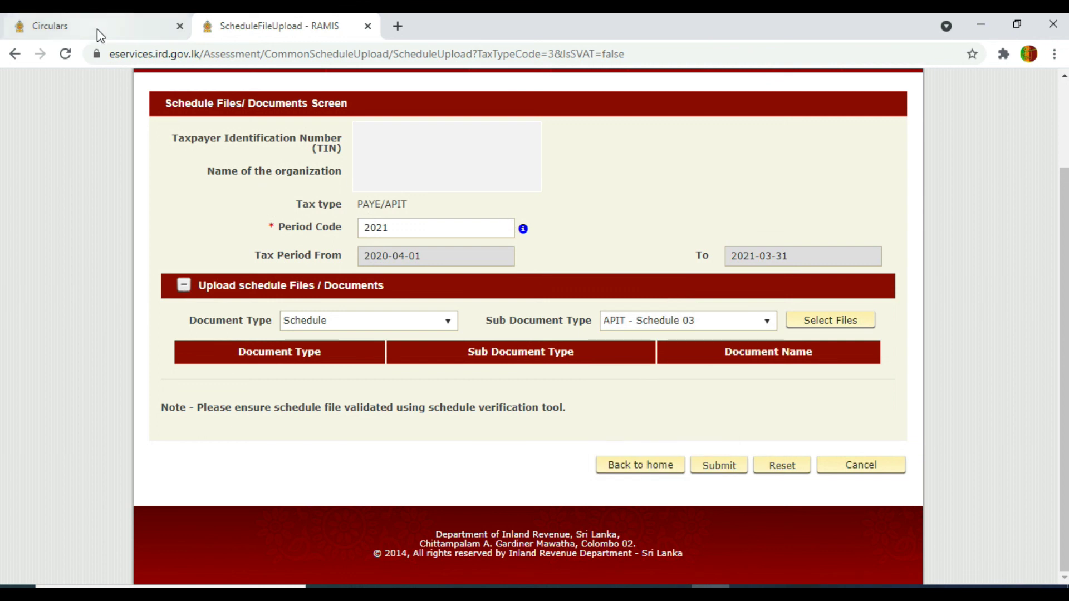
{"action": "left_click", "coordinate": [15, 54]}
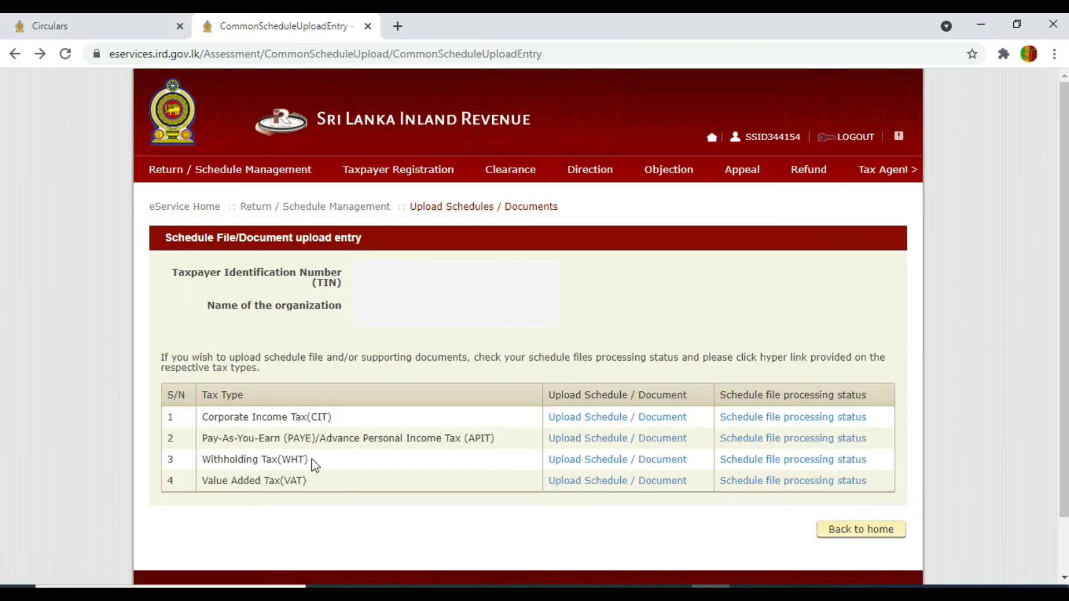
- Search the PAYE schedule file processing status for period 2021
{"action": "left_click", "coordinate": [796, 443]}
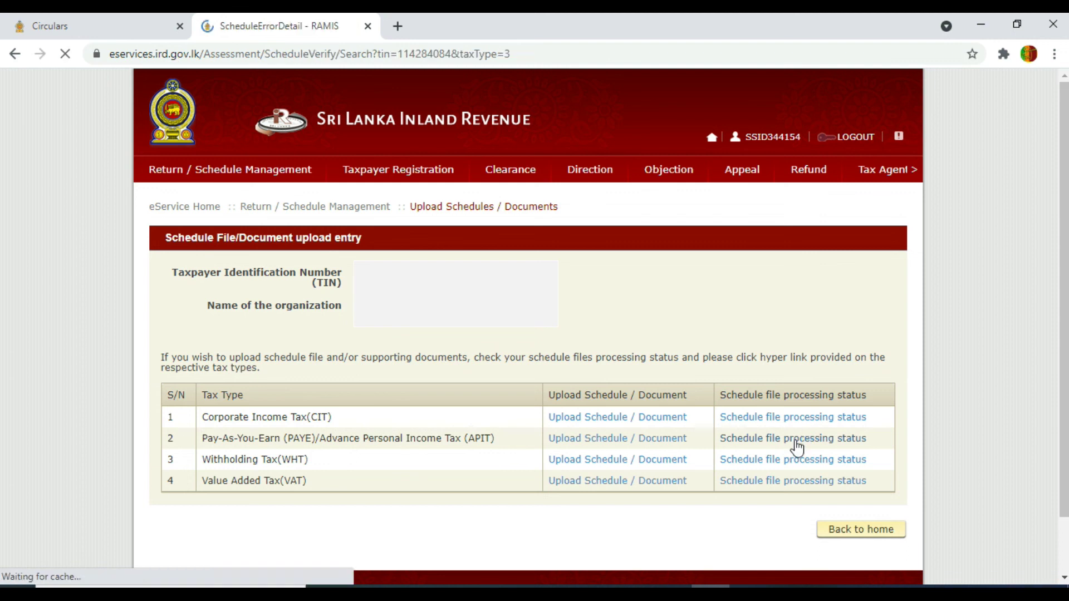
{"action": "left_click", "coordinate": [454, 313]}
{"action": "type", "text": "202"}
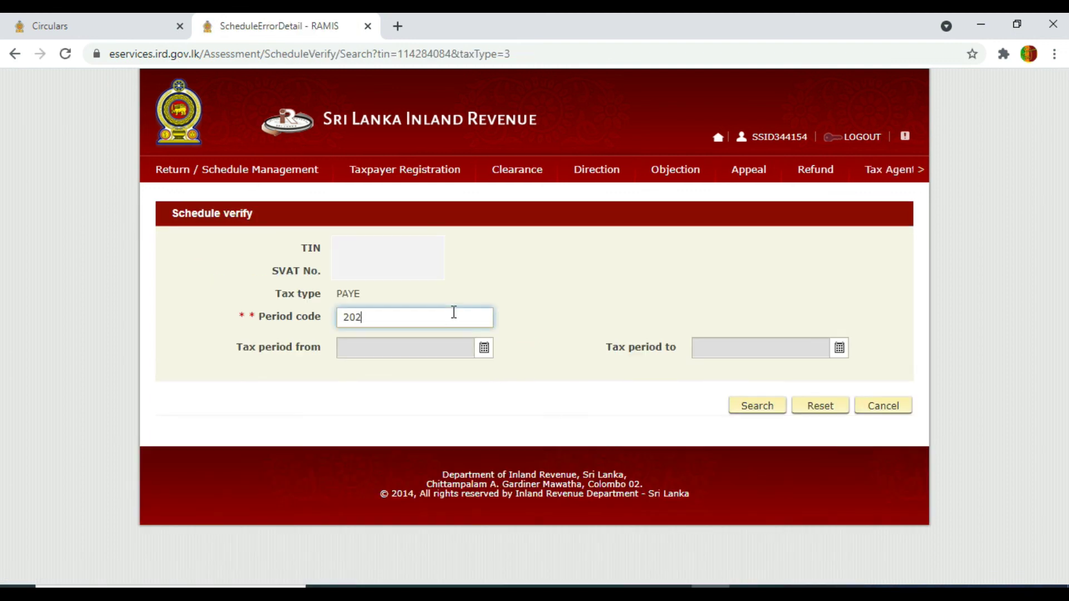
{"action": "type", "text": "1"}
{"action": "left_click", "coordinate": [755, 412]}
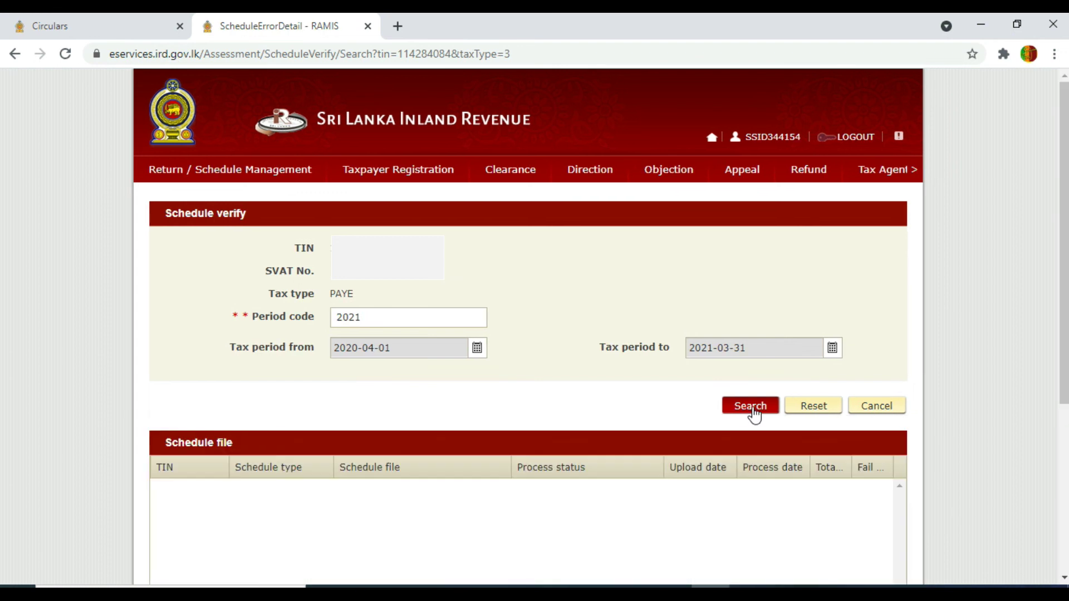
{"action": "left_click_drag", "start_coordinate": [1062, 267], "coordinate": [1052, 323]}
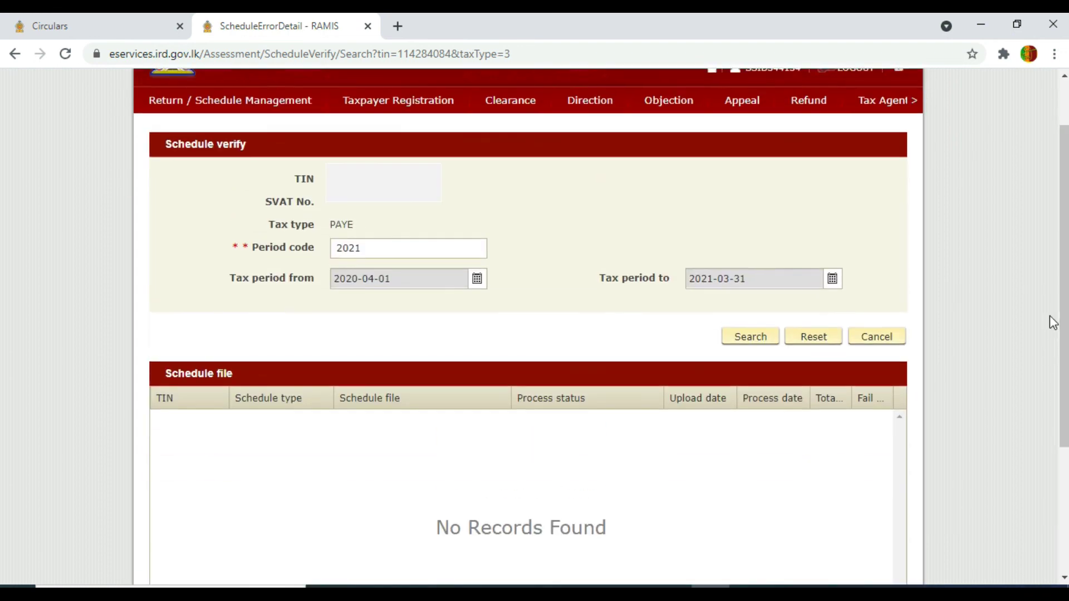
- Search the PAYE schedule processing status again for period 1819
{"action": "left_click_drag", "start_coordinate": [382, 245], "coordinate": [322, 255]}
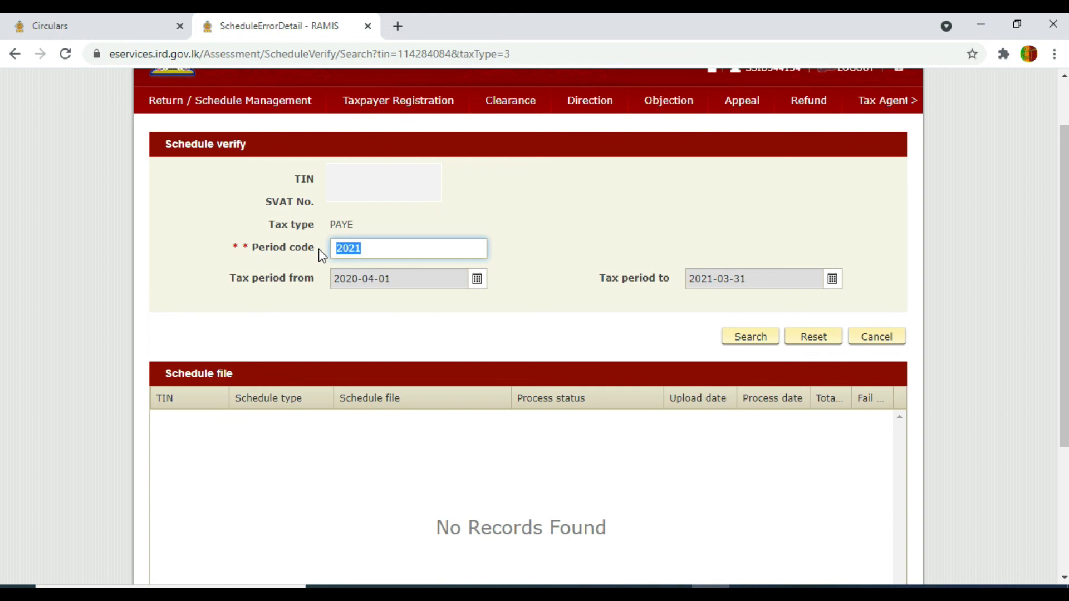
{"action": "type", "text": "1819"}
{"action": "left_click", "coordinate": [594, 290]}
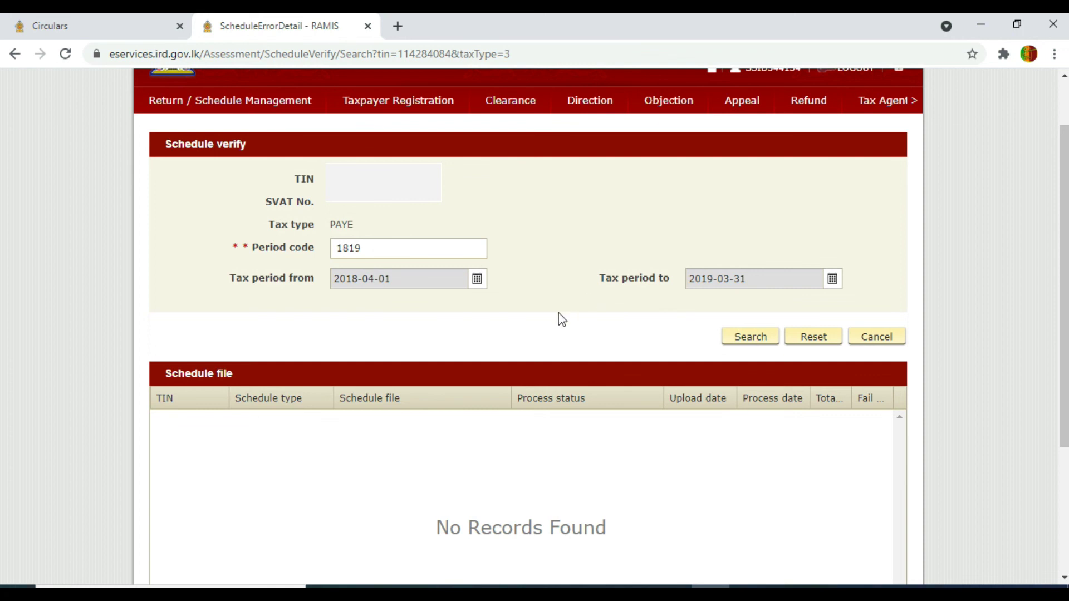
{"action": "left_click", "coordinate": [731, 345]}
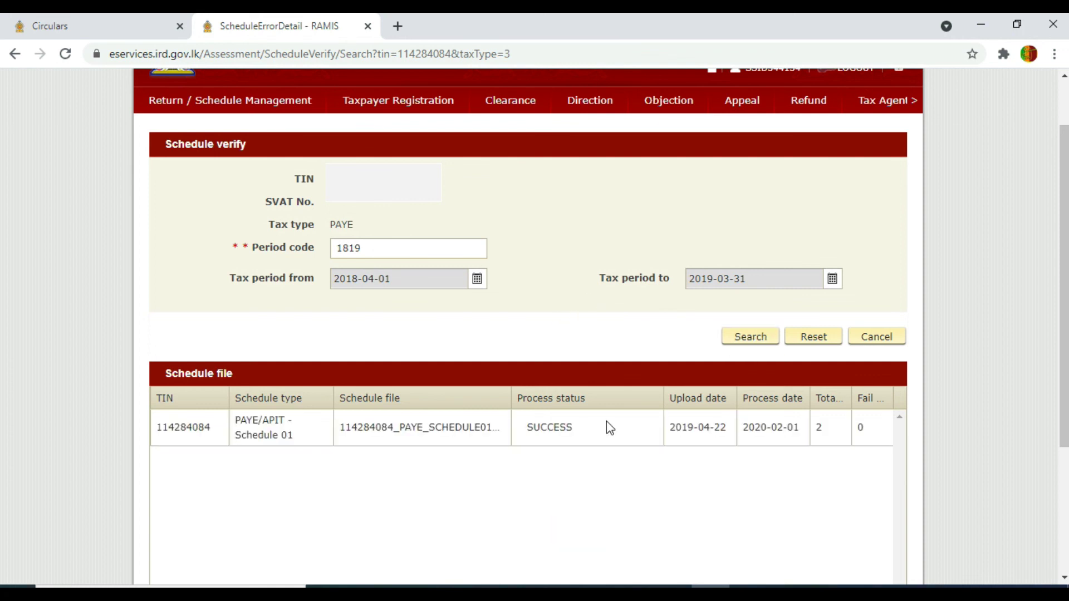
- Search period 1718, which shows SUCCESS, then bring up the 2020/2021 APIT return PDF
{"action": "left_click_drag", "start_coordinate": [375, 248], "coordinate": [316, 248]}
{"action": "type", "text": "1718"}
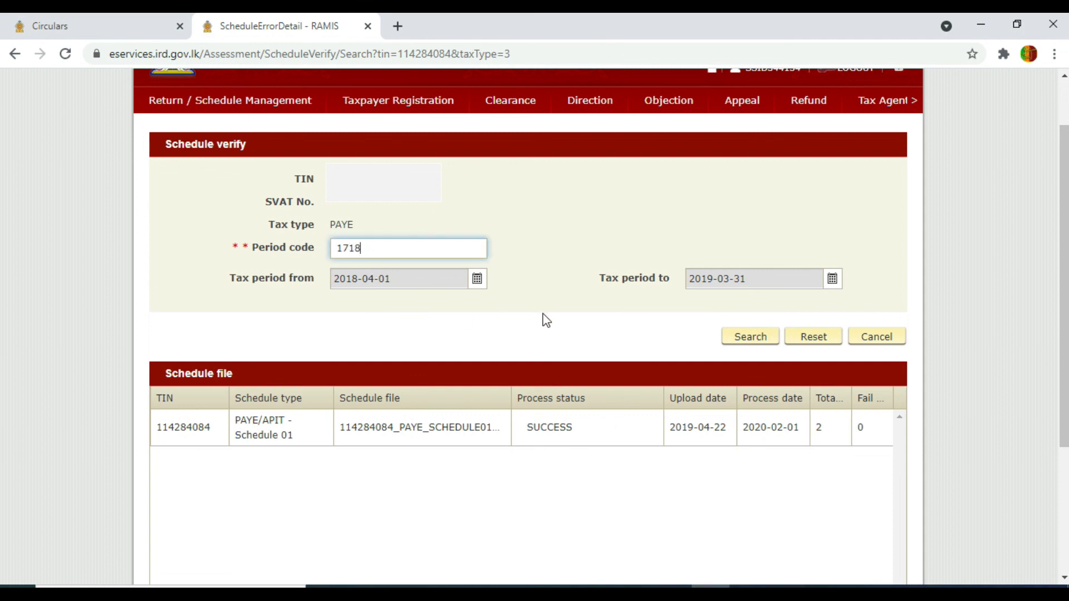
{"action": "left_click", "coordinate": [752, 342]}
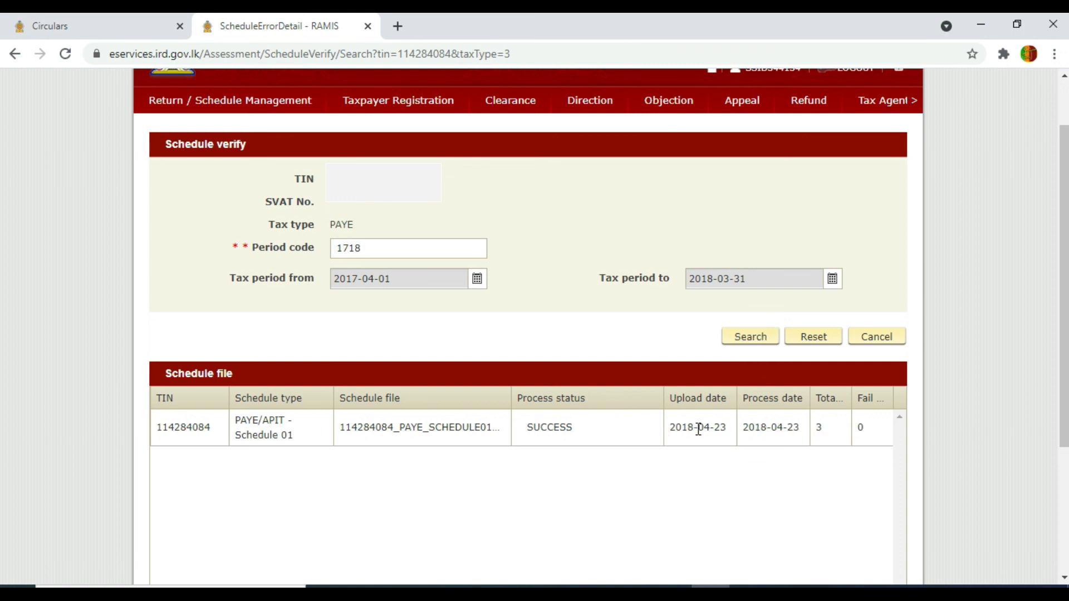
{"action": "left_click_drag", "start_coordinate": [1065, 386], "coordinate": [1065, 339]}
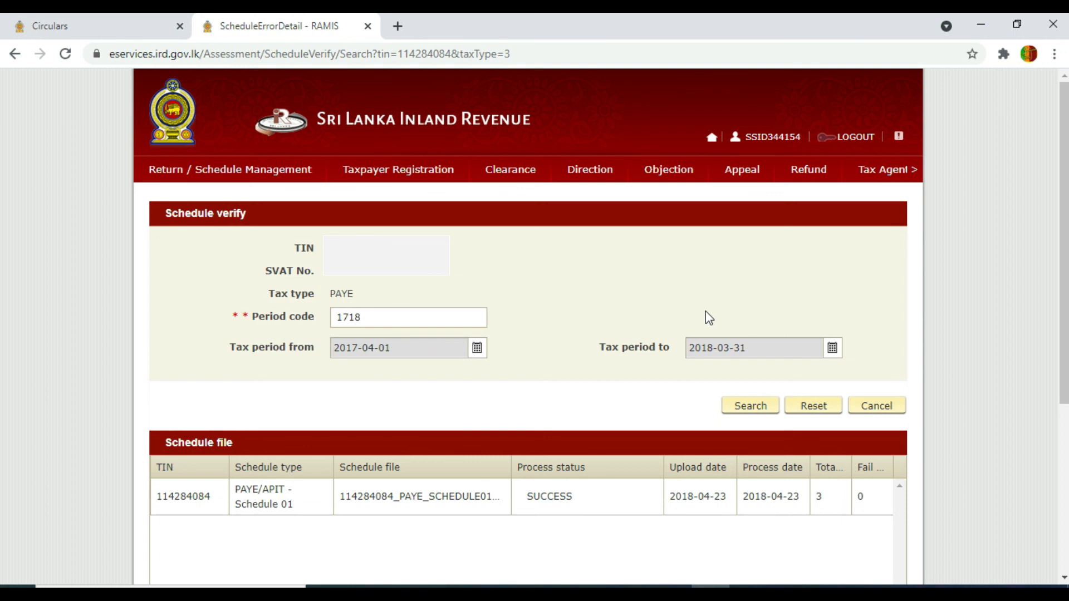
{"action": "mouse_move", "coordinate": [668, 591]}
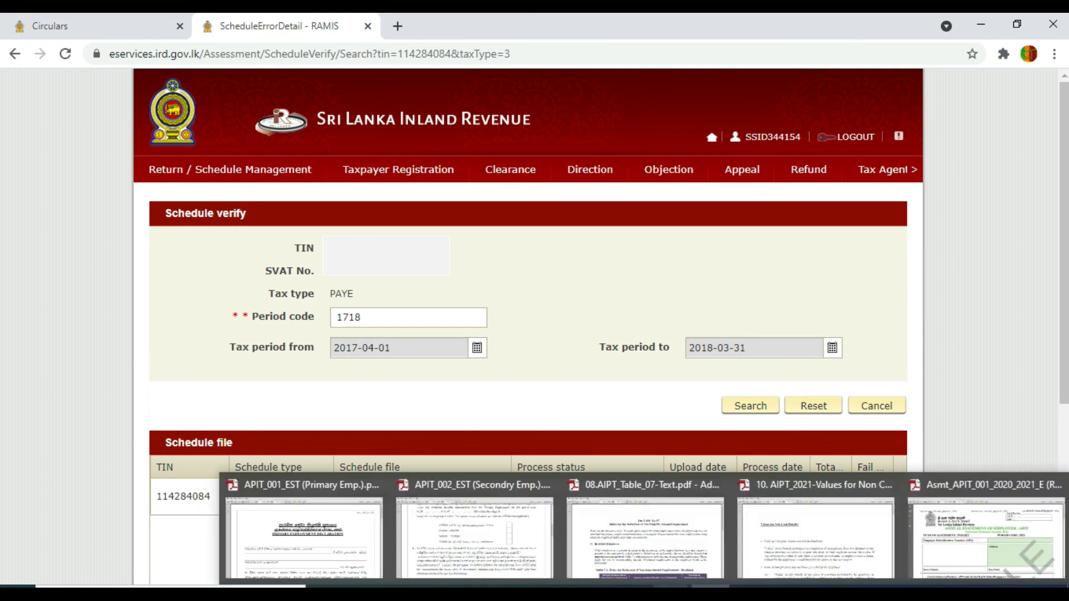
{"action": "left_click", "coordinate": [969, 545]}
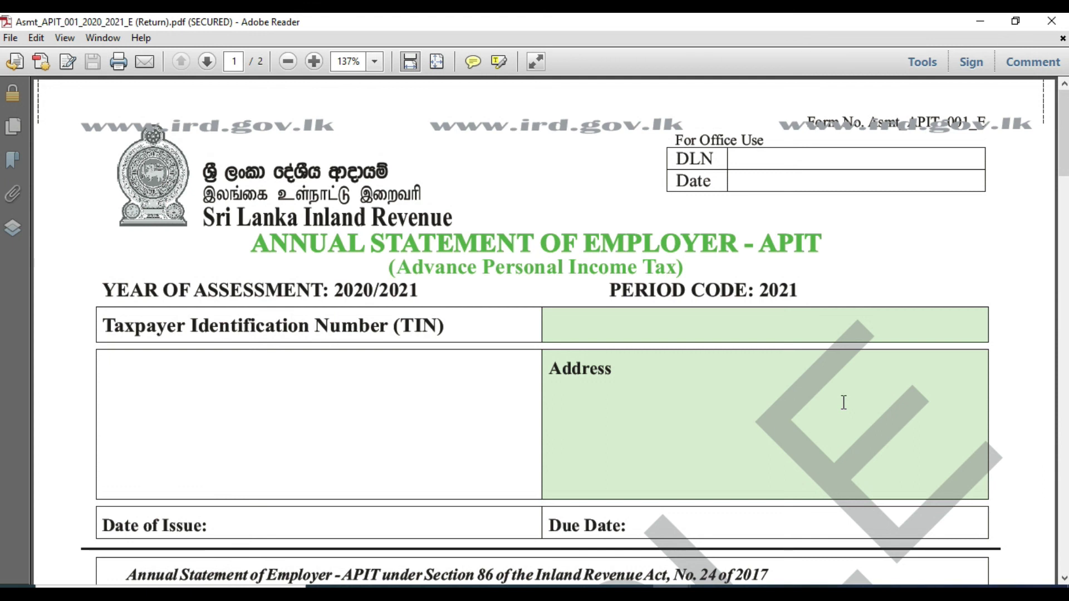